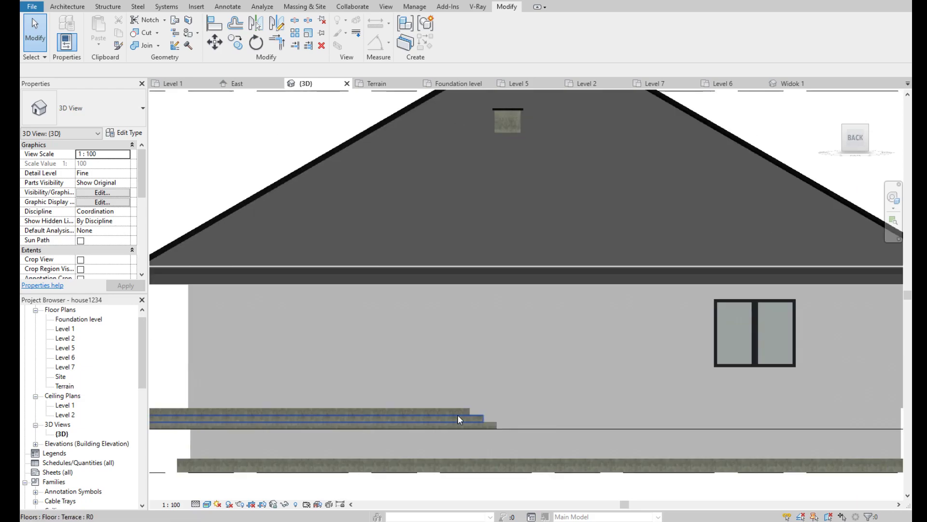
Step: Orbit the 3D view over the roof and select the small back-wall window
scroll(457, 415, "down", 3)
middle_click_drag(457, 414, 607, 210, "shift")
scroll(607, 210, "up", 3)
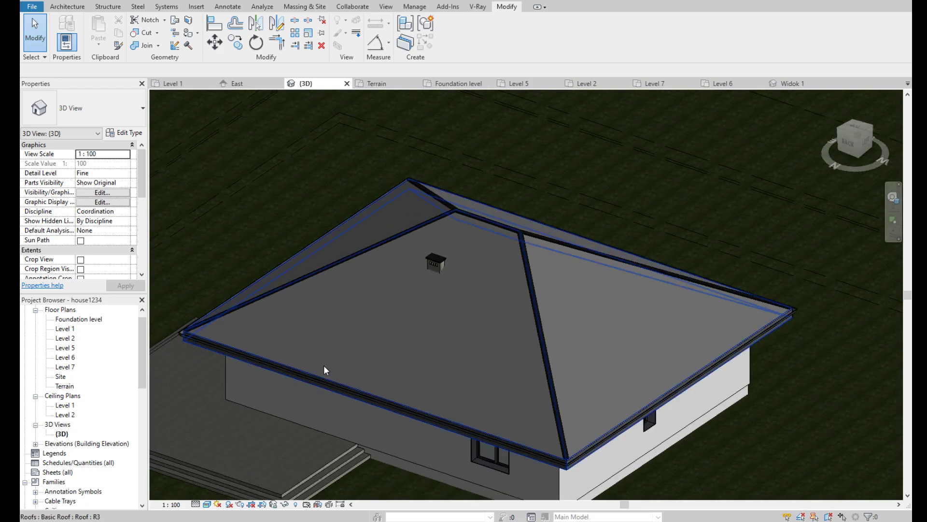
left_click(484, 464)
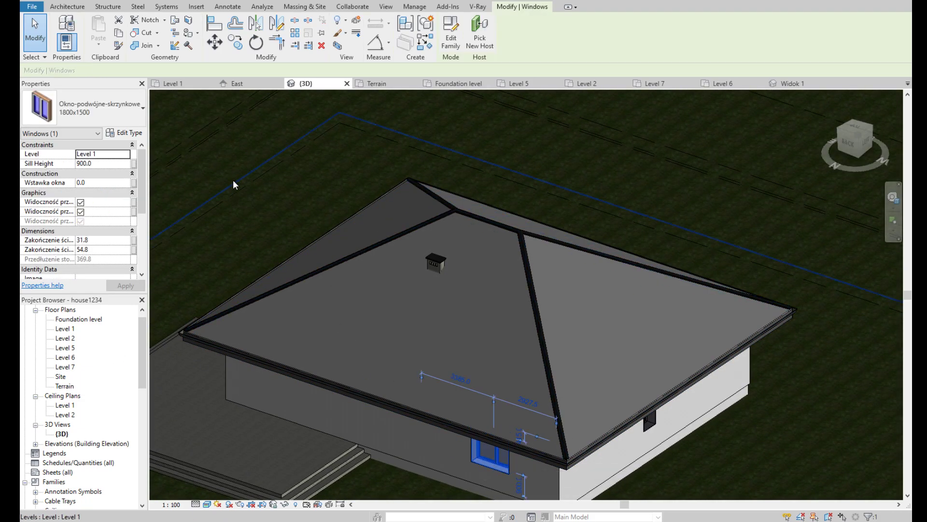
Step: Inspect the window family's sash frame in the Family Editor, then close it without saving
left_click(456, 30)
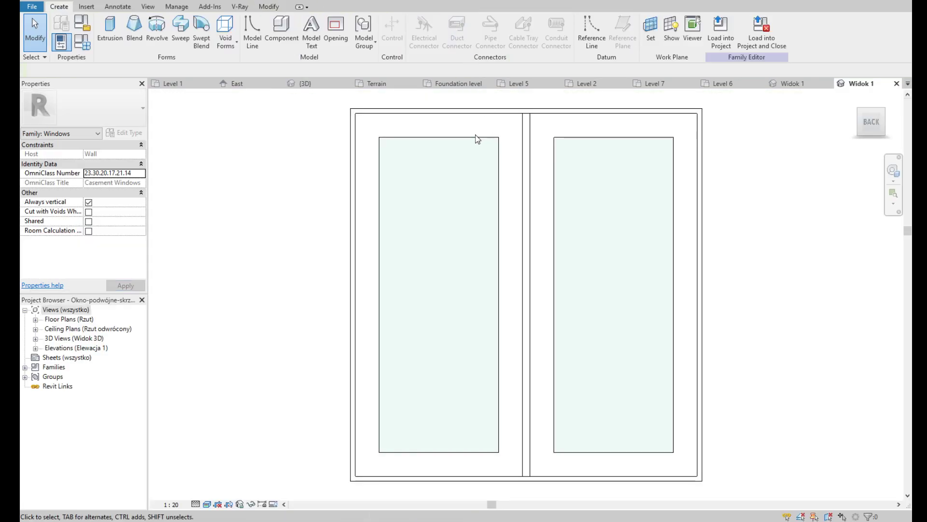
scroll(514, 177, "down", 2)
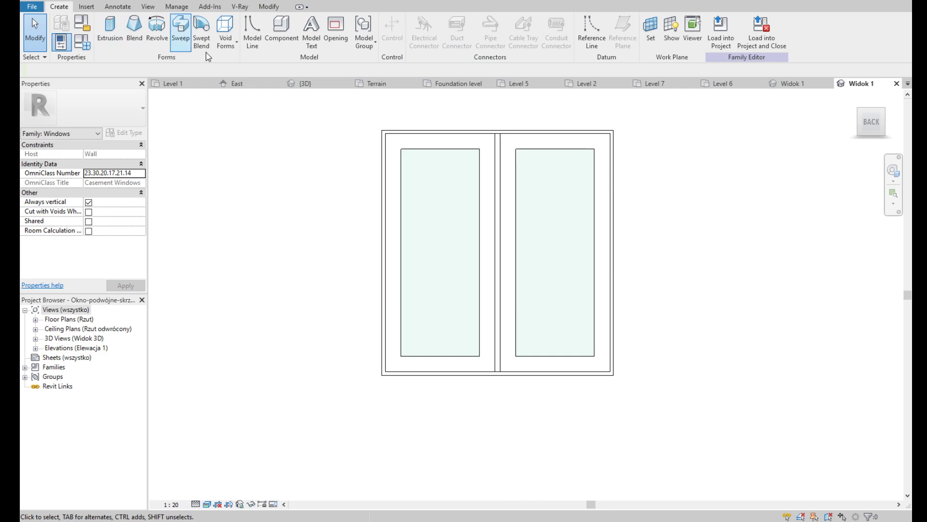
left_click(481, 202)
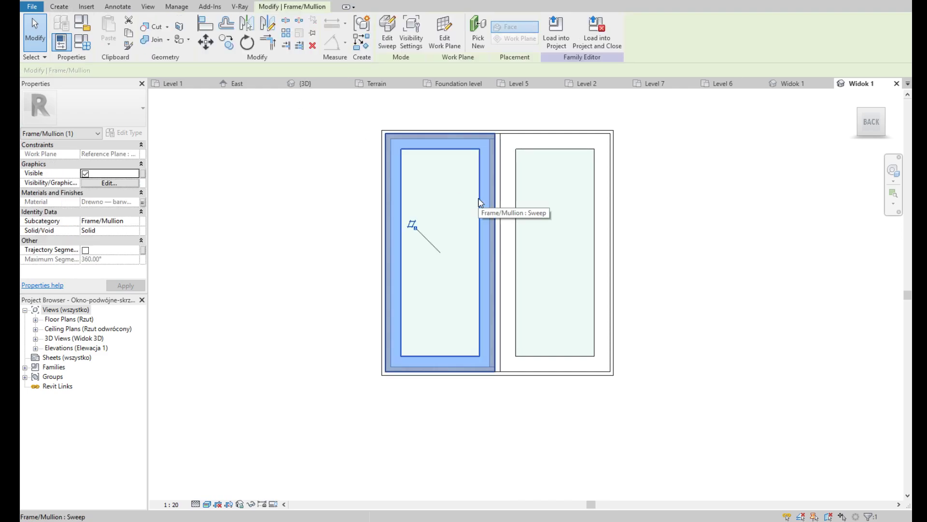
key("Escape")
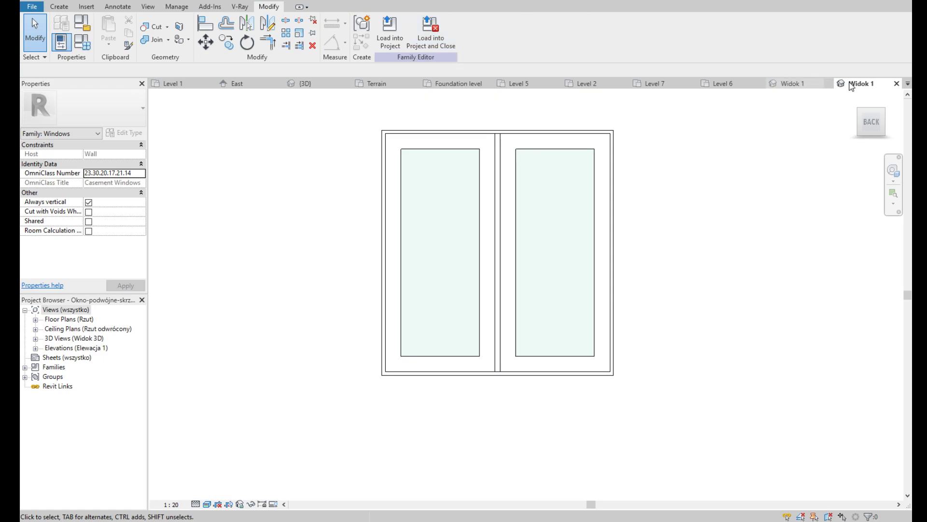
left_click(897, 83)
left_click(504, 265)
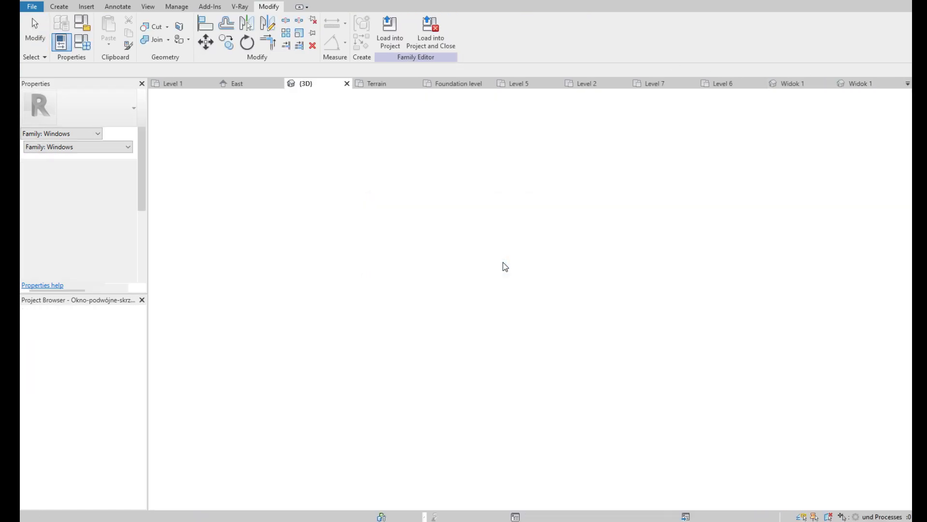
Step: Open the Level 1 floor plan and select the back-wall window
double_click(65, 330)
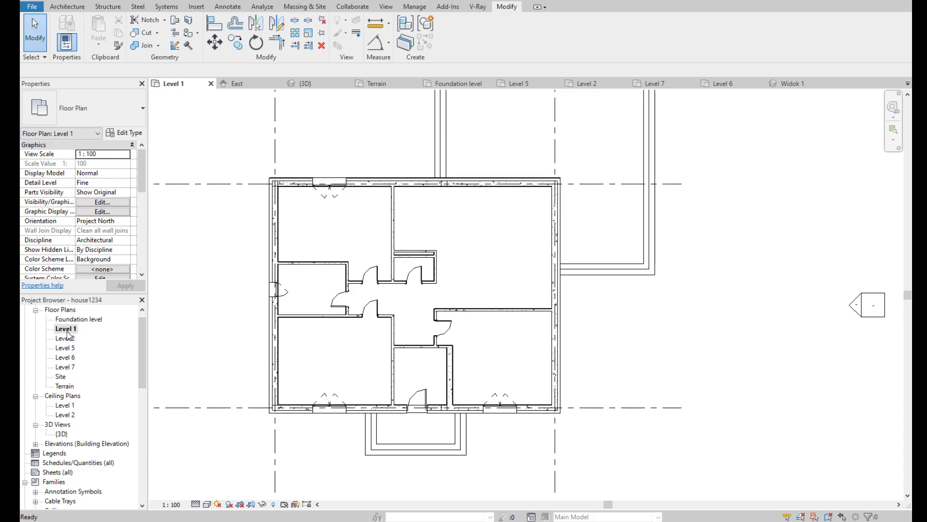
scroll(314, 290, "up", 1)
left_click(278, 232)
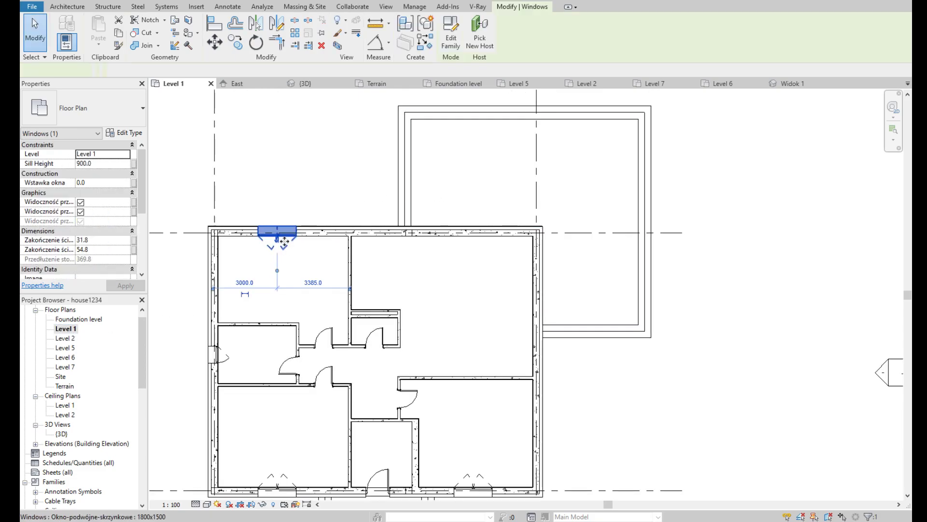
Step: Copy the window about 9200 mm along the wall and open the copy's Type Properties
left_click(235, 43)
scroll(347, 213, "up", 3)
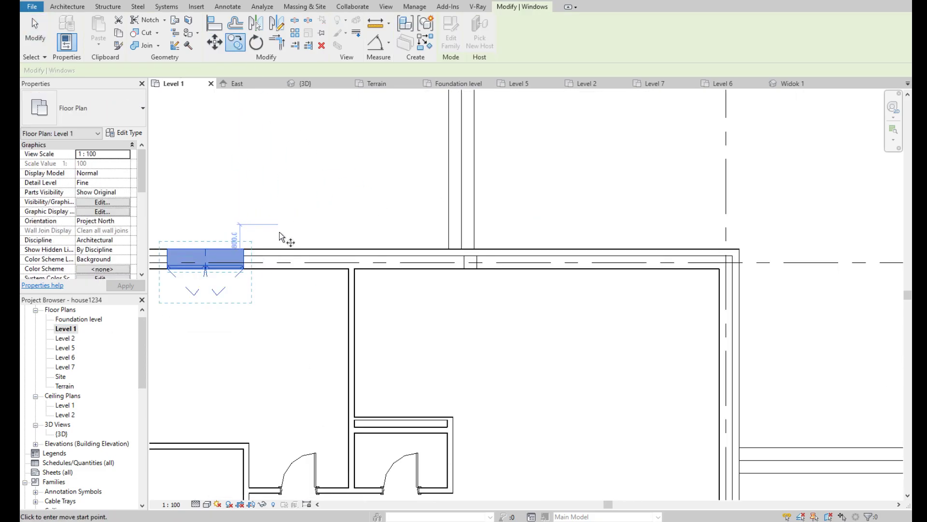
left_click(243, 250)
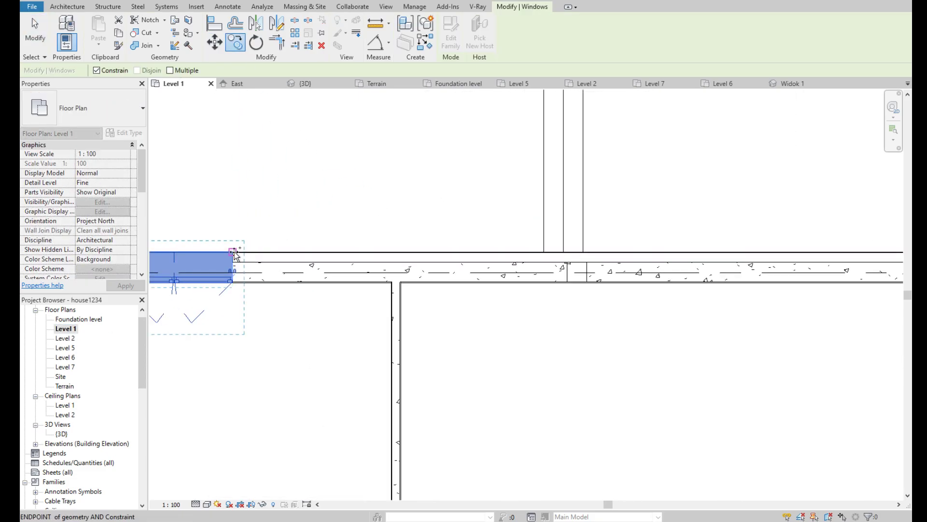
left_click(641, 251)
scroll(628, 271, "down", 3)
scroll(520, 289, "up", 3)
key("Escape")
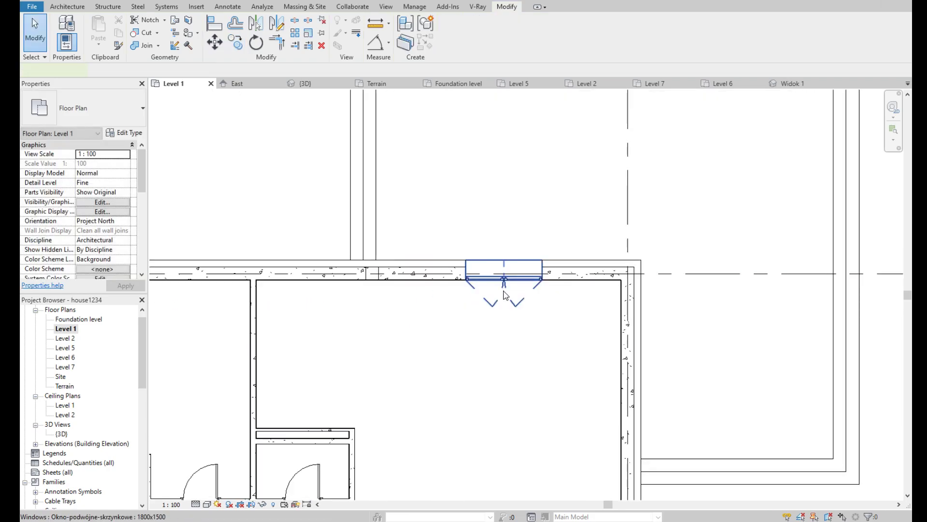
left_click(520, 289)
left_click(141, 135)
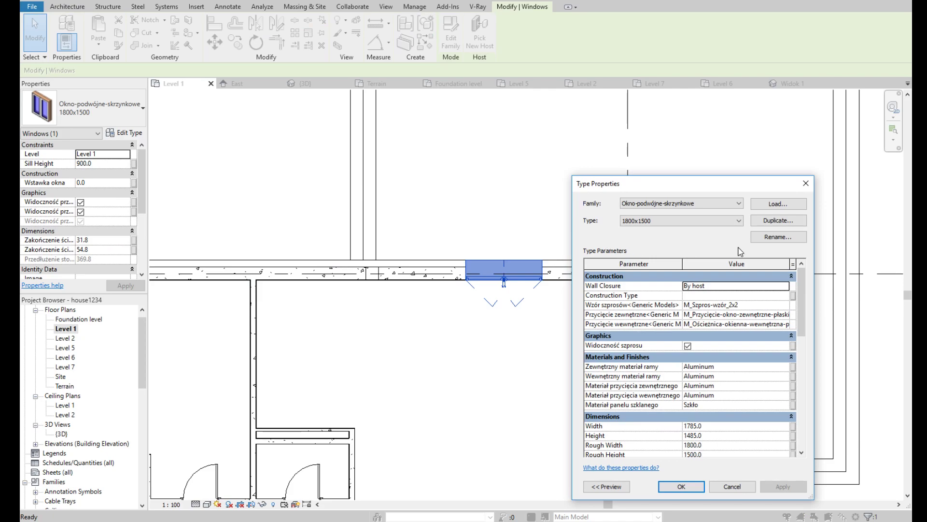
Step: Duplicate the window type as 2500x2500 with Rough Width and Rough Height 2500
left_click(776, 222)
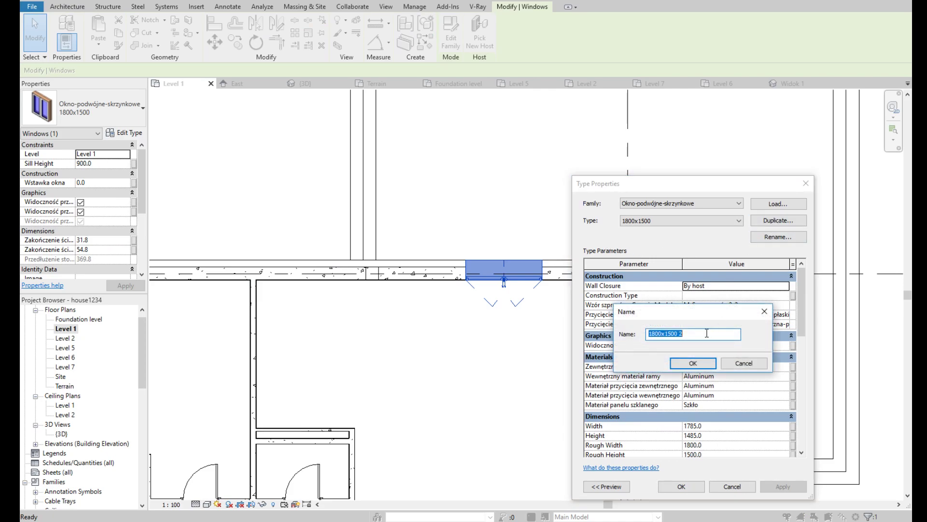
type("25")
key("Return")
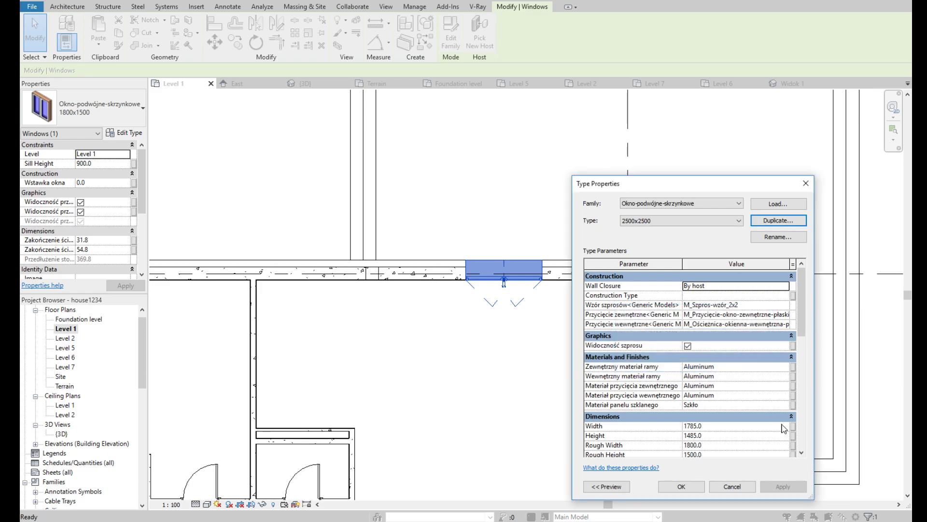
left_click(729, 448)
type("2500")
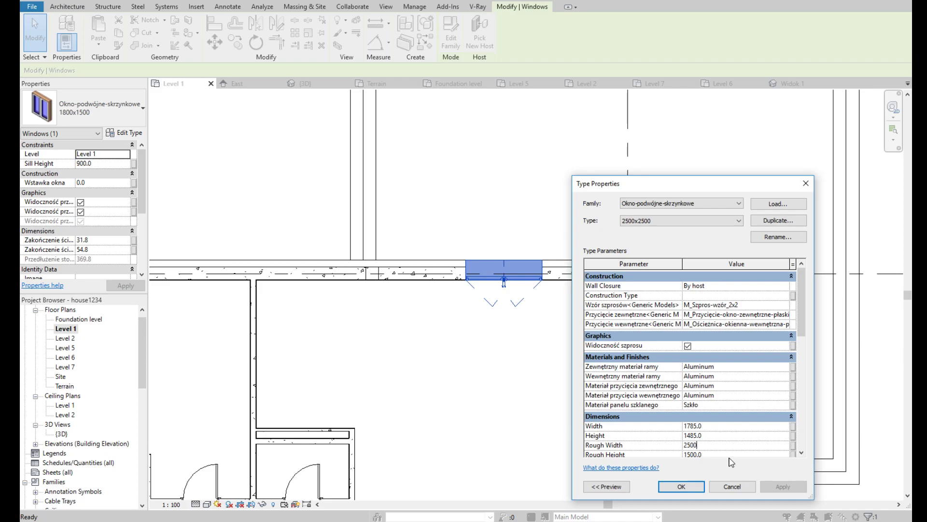
left_click(730, 456)
type("2500")
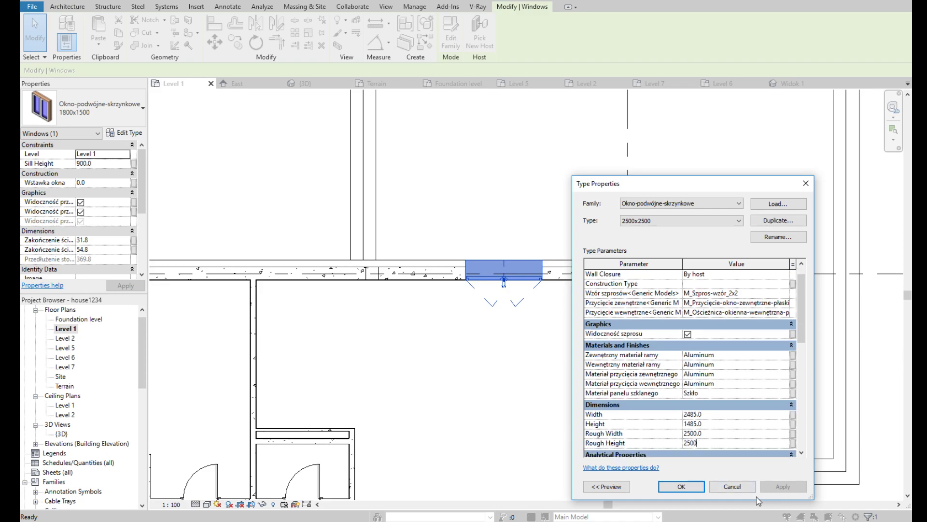
left_click(681, 486)
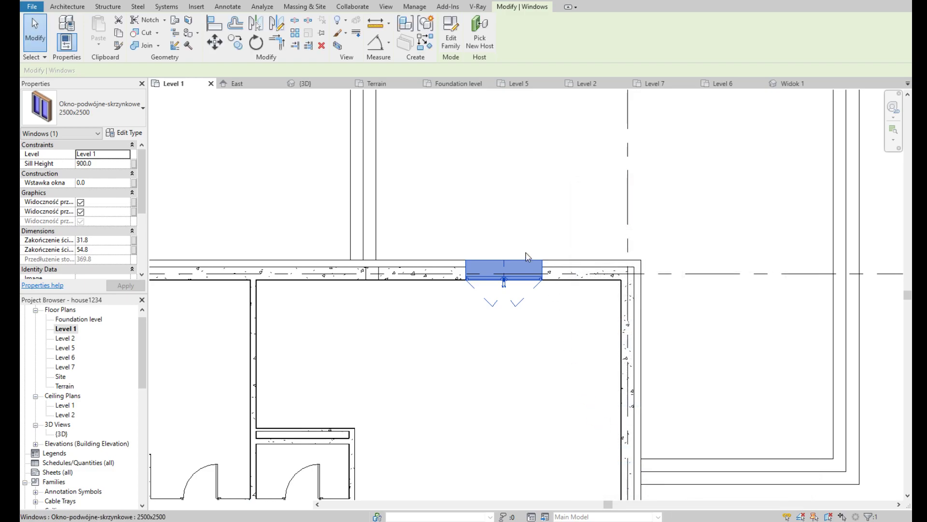
Step: Open the {3D} view and look straight at the back of the house
scroll(514, 290, "down", 3)
scroll(515, 289, "down", 2)
double_click(61, 433)
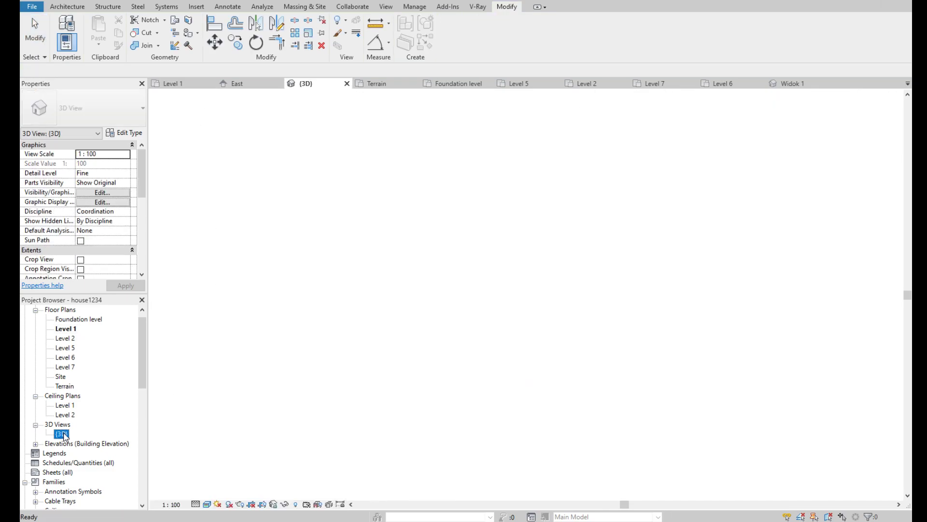
scroll(497, 310, "down", 3)
scroll(532, 295, "up", 3)
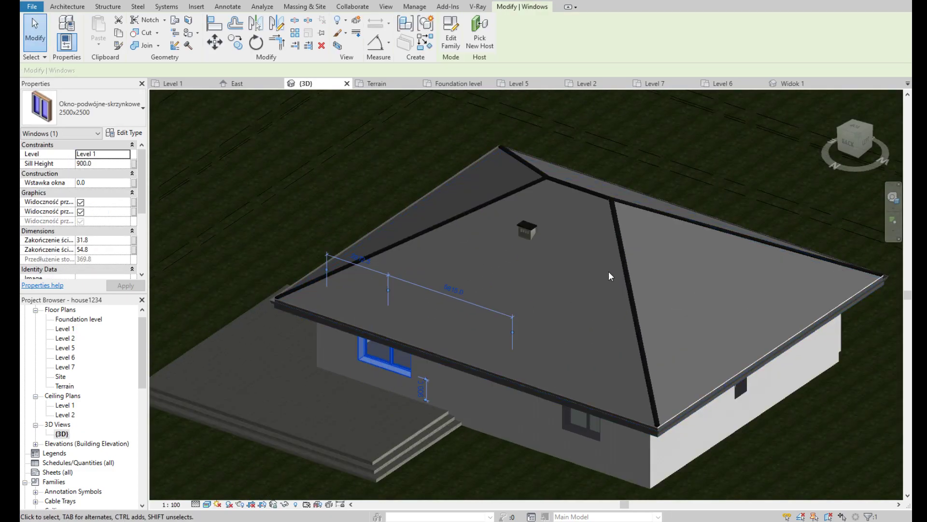
left_click(856, 137)
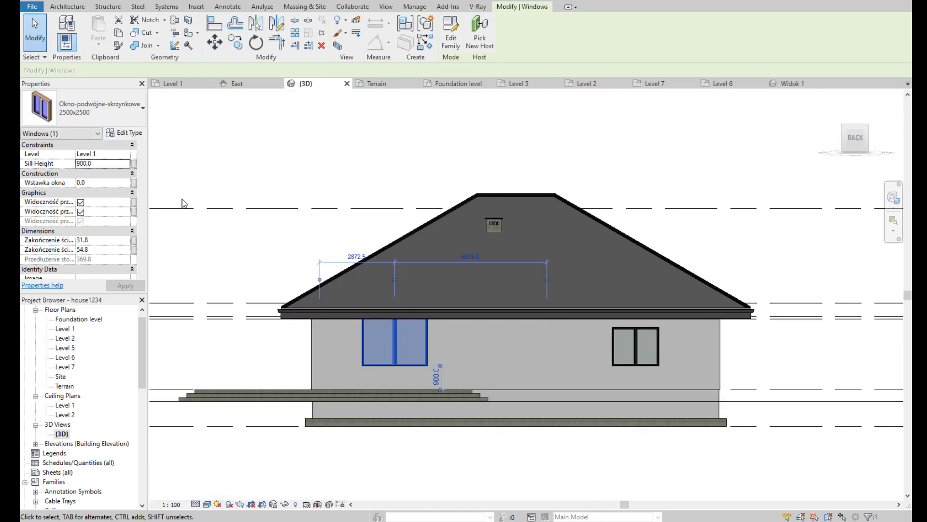
Step: Set the 2500x2500 window's Sill Height to 0
left_click(101, 164)
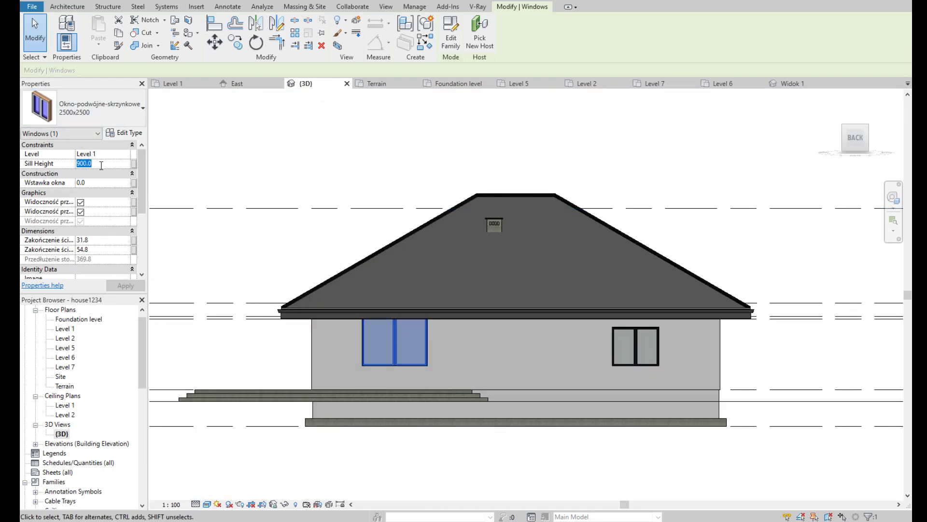
type("0")
left_click(120, 285)
left_click(333, 169)
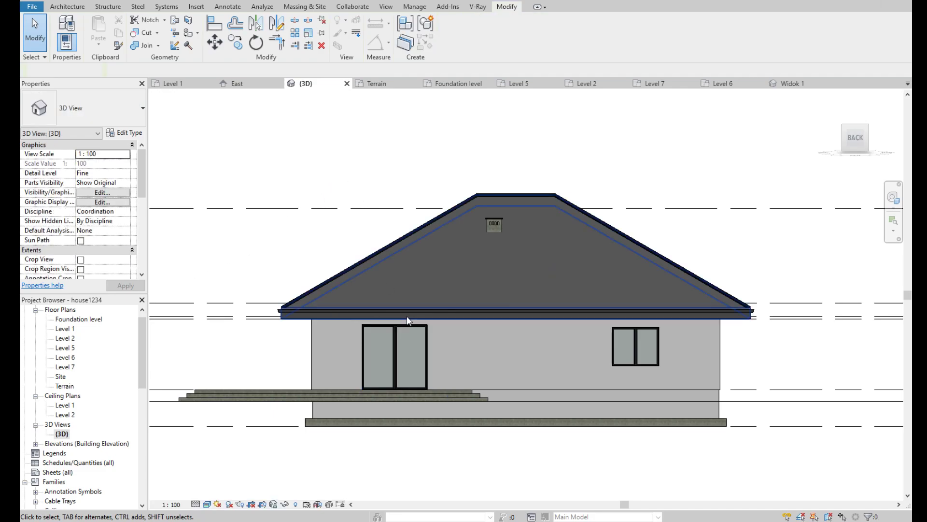
Step: Orbit around the back wall to check the floor-length window, then return to Level 1
scroll(408, 320, "up", 3)
scroll(401, 375, "up", 2)
scroll(416, 372, "down", 5)
left_click_drag(868, 148, 836, 145)
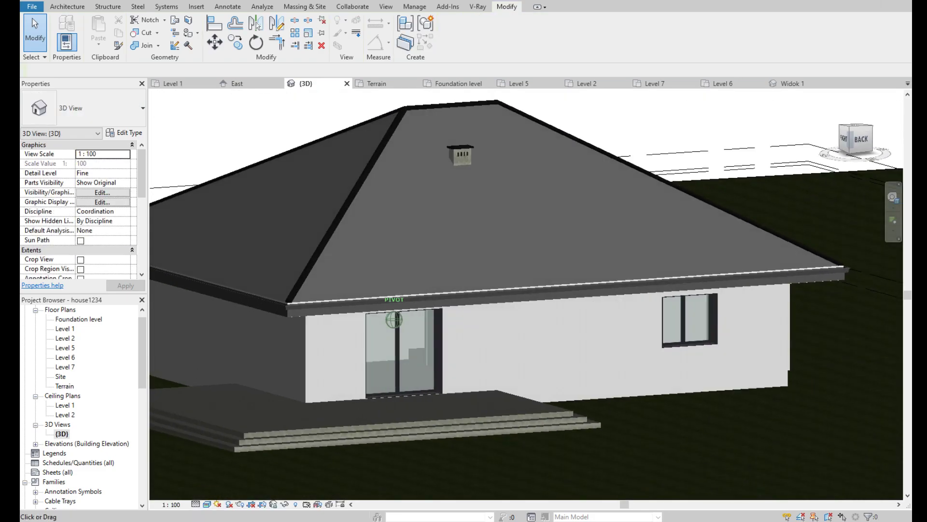
middle_click_drag(394, 319, 393, 270, "shift")
scroll(394, 270, "up", 2)
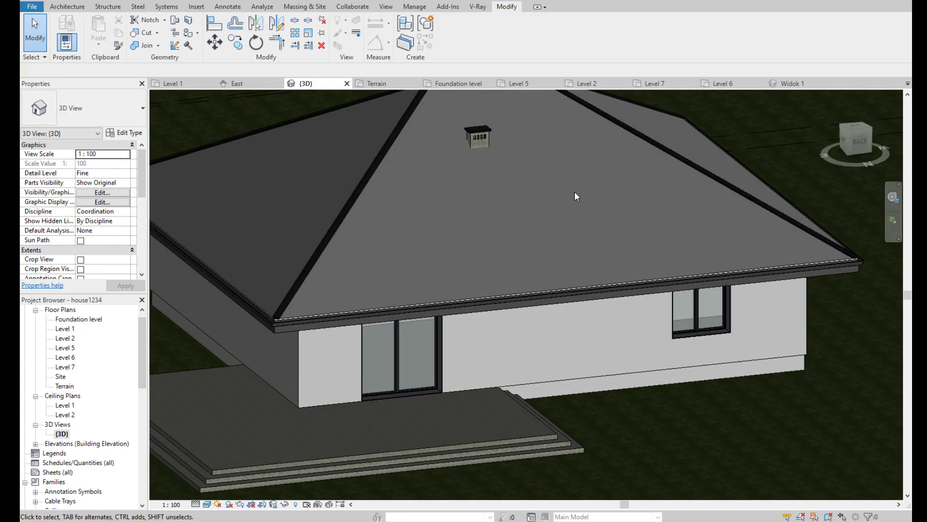
double_click(65, 332)
scroll(744, 400, "down", 2)
Step: Place a new window in the right-hand exterior wall
scroll(498, 325, "up", 5)
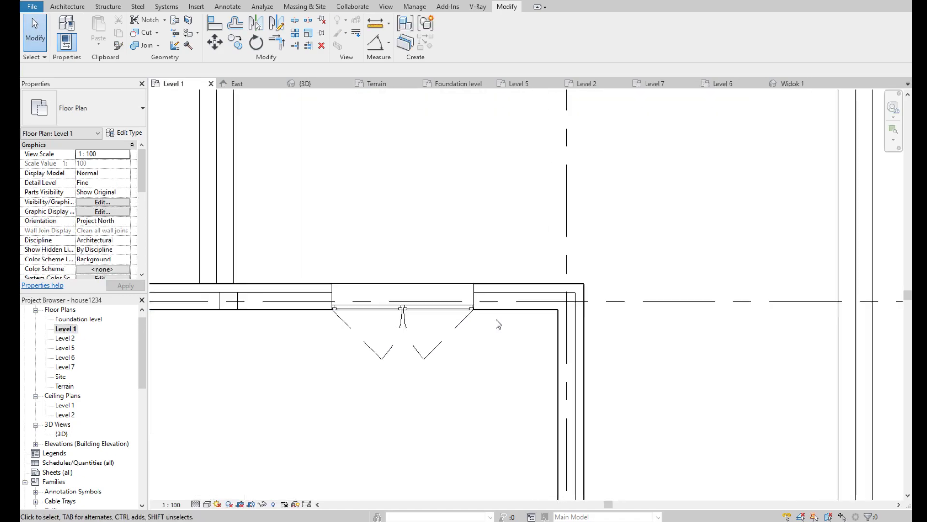
left_click(356, 290)
scroll(338, 329, "down", 1)
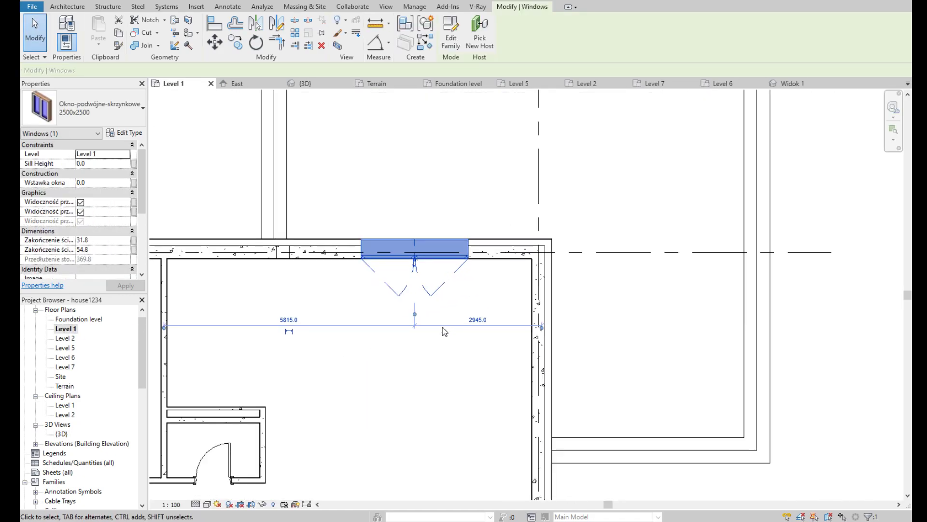
scroll(439, 326, "down", 3)
scroll(442, 362, "down", 1)
scroll(422, 398, "up", 2)
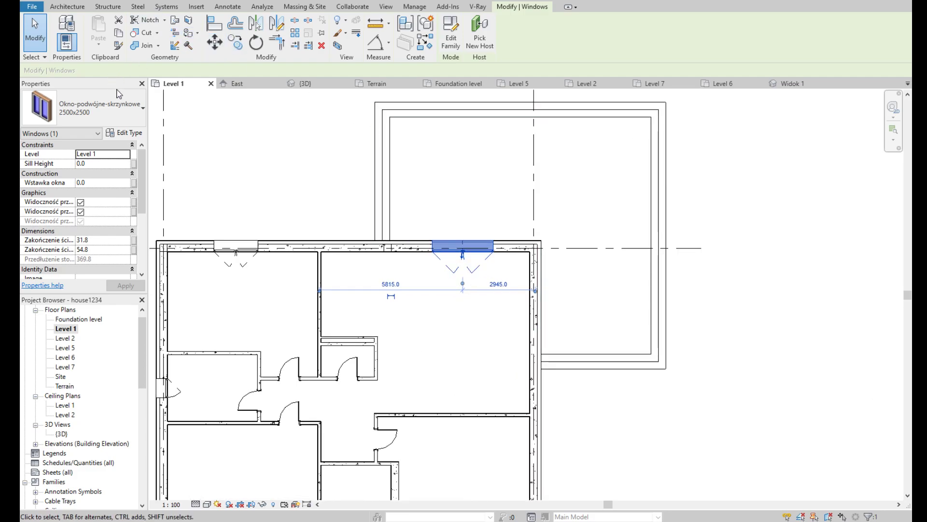
left_click(68, 6)
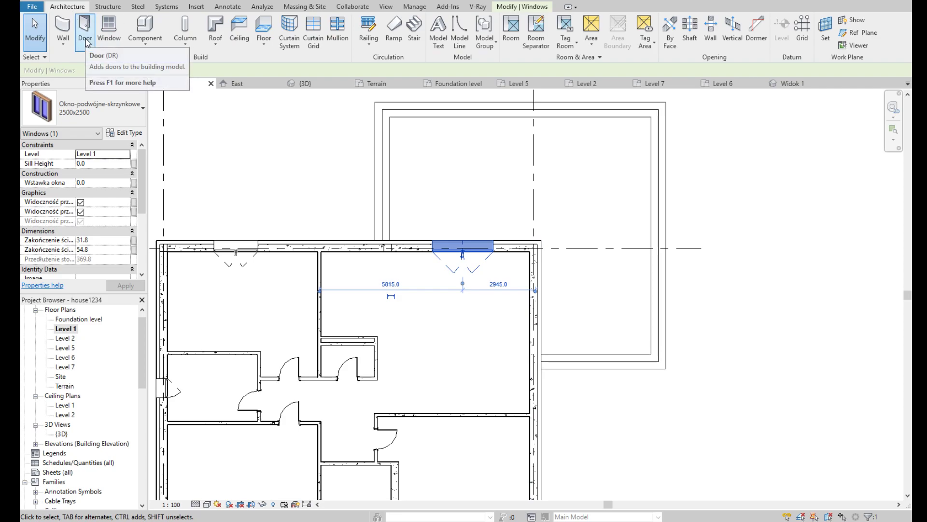
left_click(108, 29)
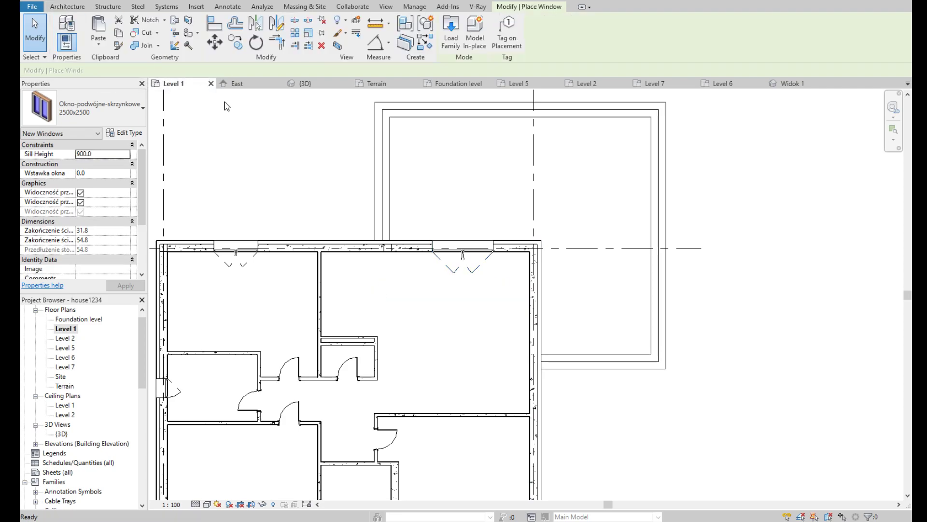
left_click(540, 306)
scroll(540, 306, "up", 2)
key("Escape")
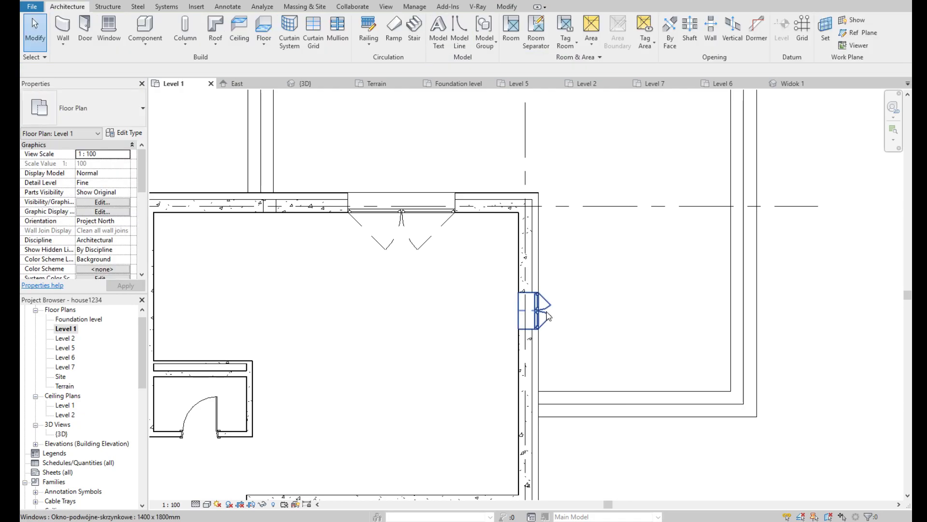
Step: Switch the new window to the 2500x2500 type and flip it to open inward
left_click(87, 109)
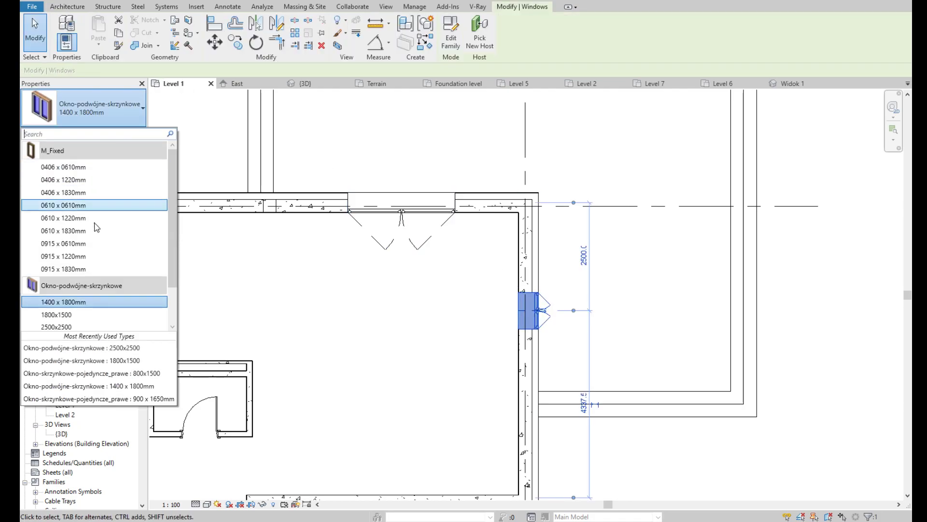
left_click(90, 327)
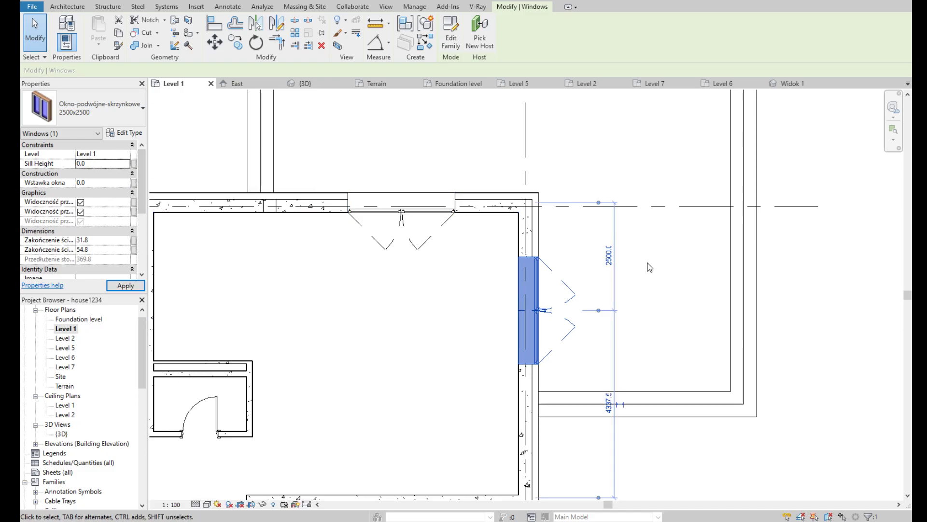
left_click(571, 294)
left_click(550, 312)
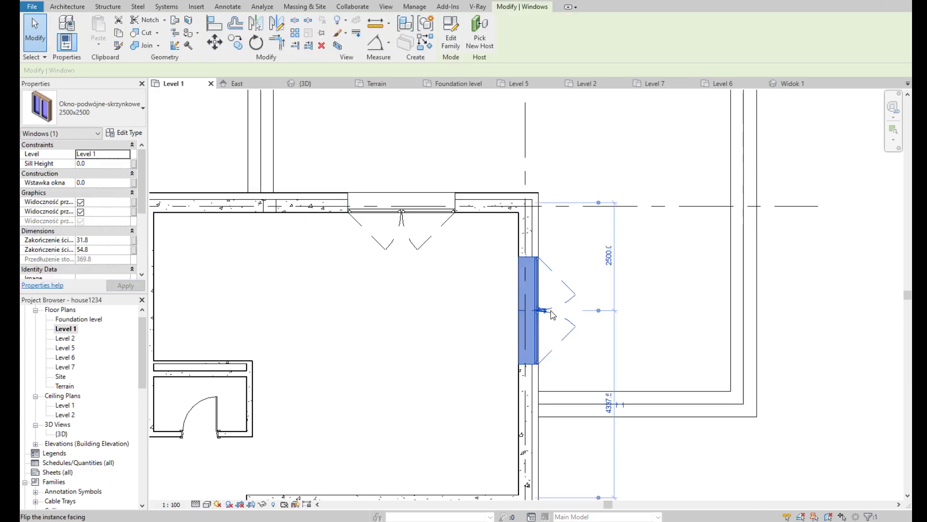
left_click(545, 312)
Step: Replace the top-wall window's 31.8 first wall-end (Zakończenie ściany) value
scroll(422, 193, "up", 2)
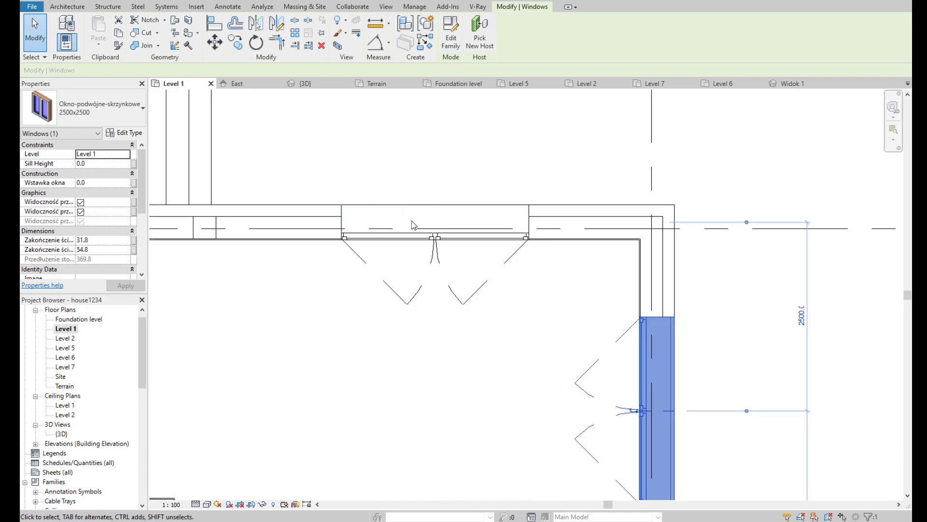
scroll(464, 246, "up", 3)
left_click(466, 245)
scroll(115, 218, "down", 3)
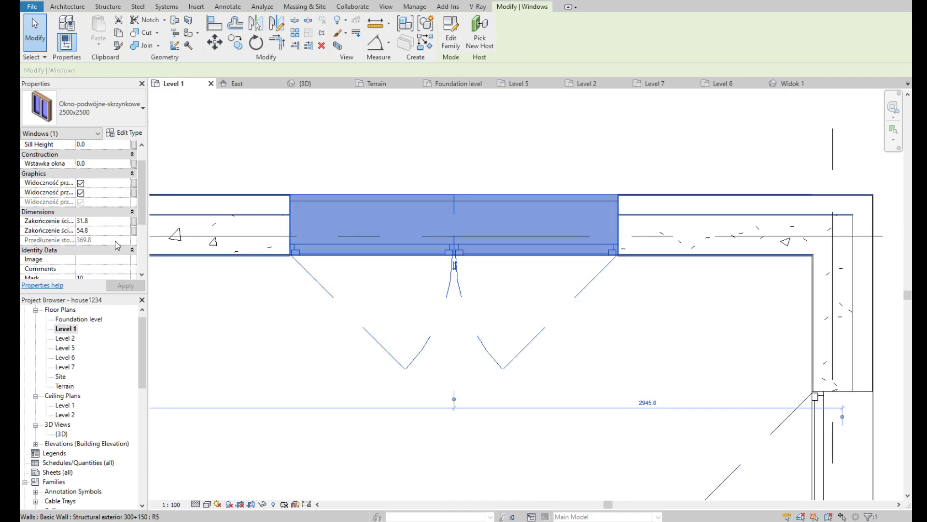
left_click(114, 203)
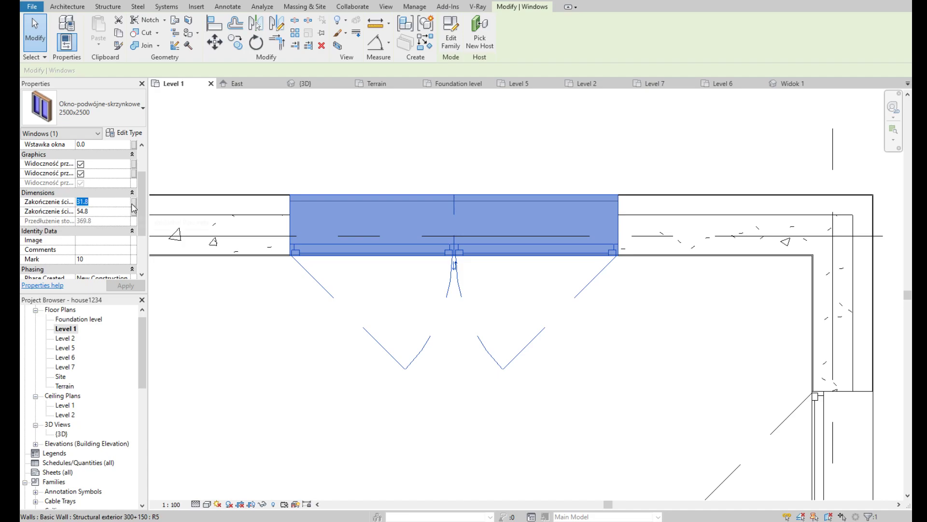
type("1")
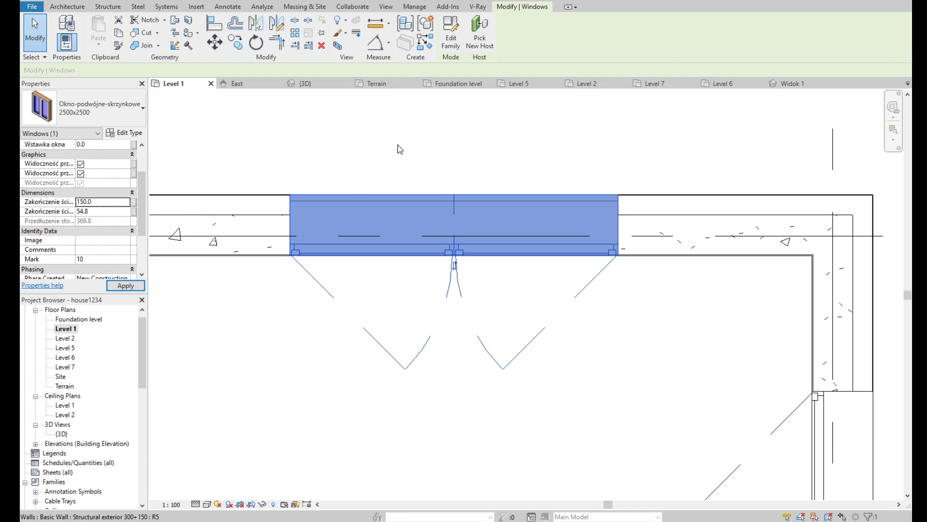
left_click(400, 149)
Step: Reselect the top-wall window to confirm the wall-end value now reads 34.0
left_click(347, 249)
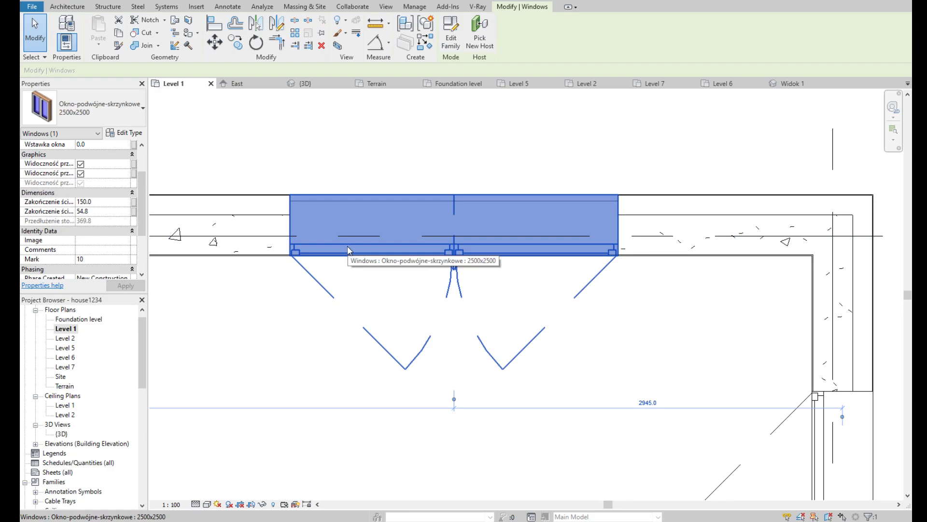
left_click(107, 202)
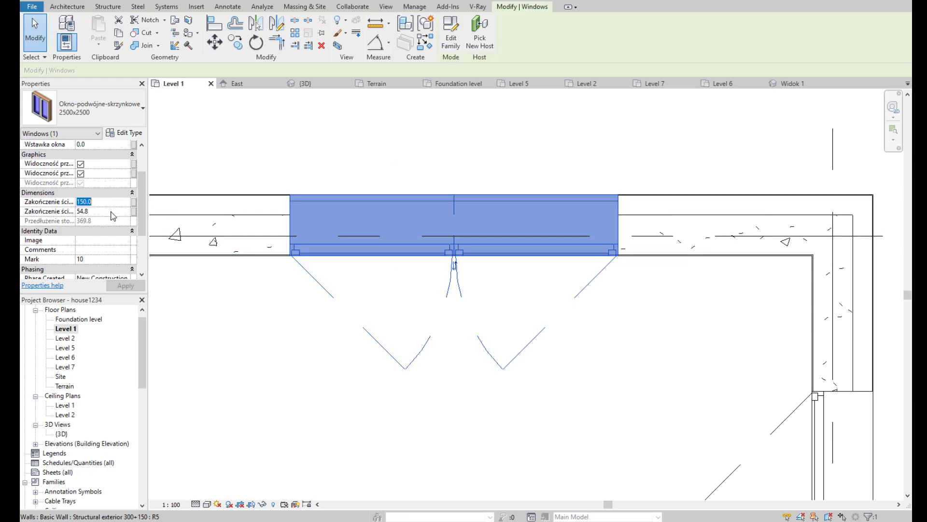
type("34")
left_click(461, 133)
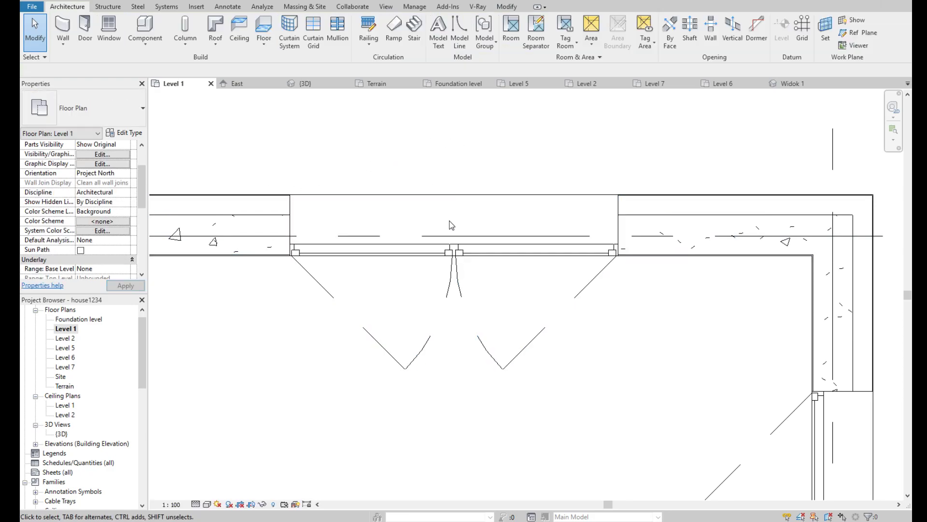
left_click(454, 241)
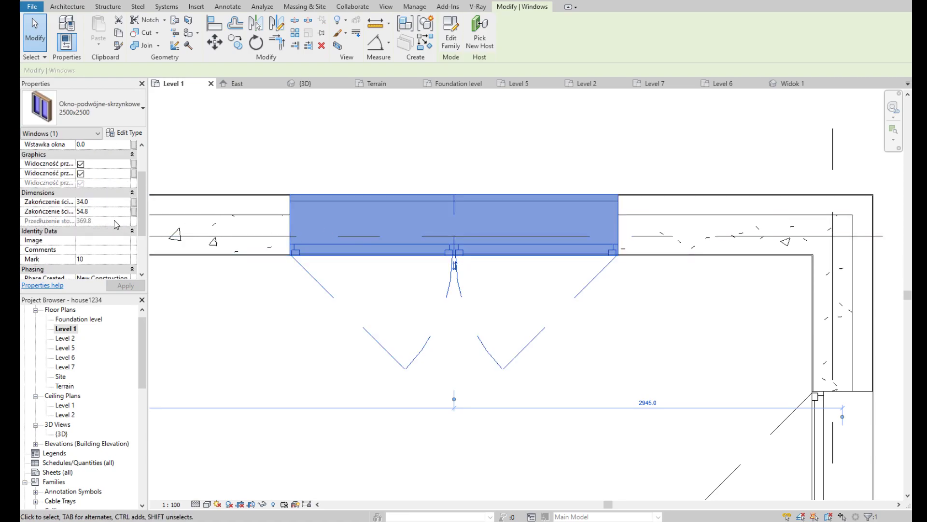
scroll(116, 223, "down", 1)
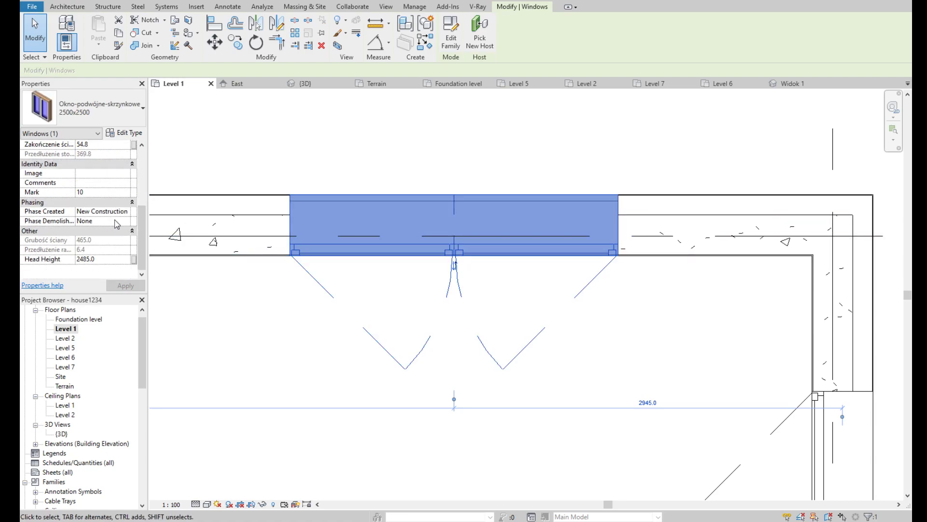
left_click(129, 125)
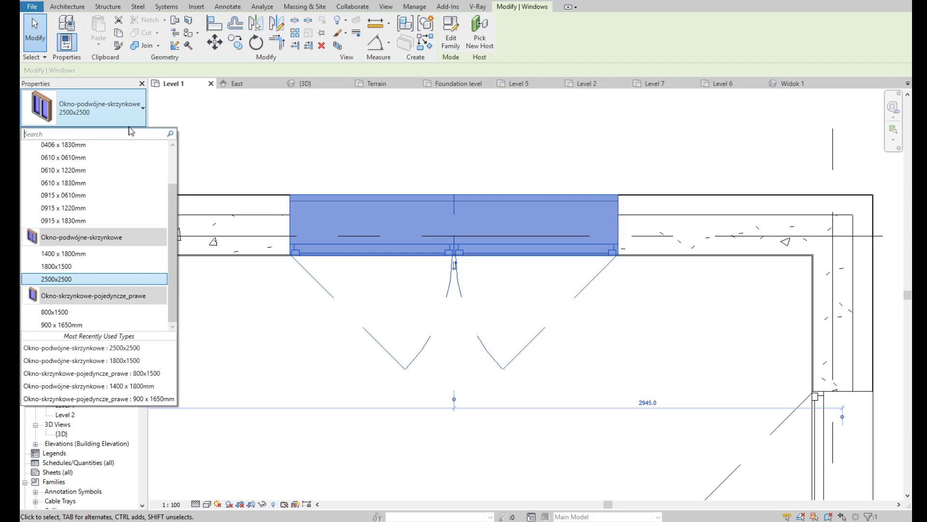
Step: Set the 2500x2500 window type's Wall Closure to Exterior and apply it
key("Escape")
left_click(124, 133)
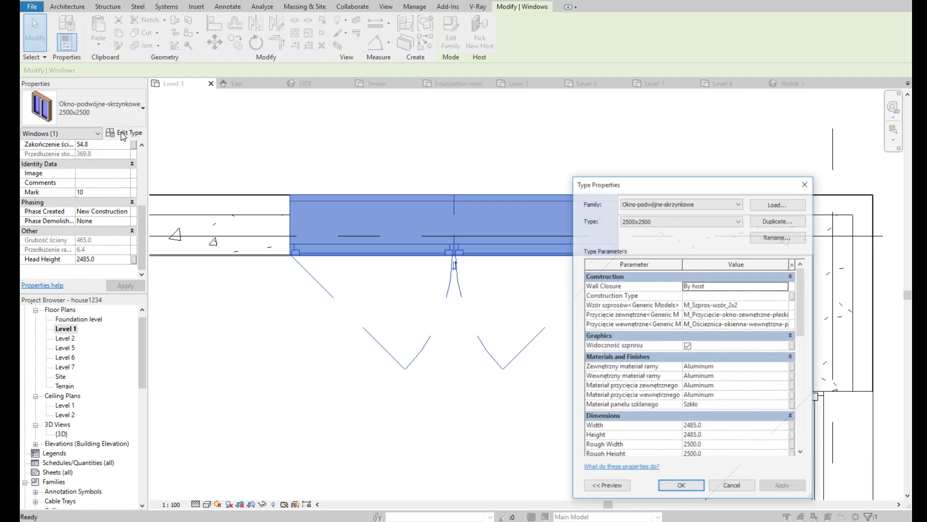
scroll(645, 371, "down", 2)
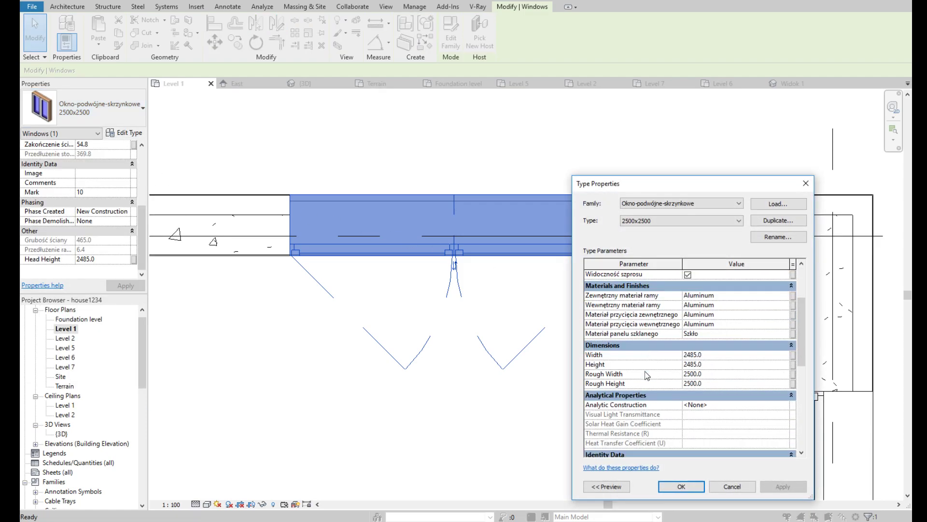
scroll(694, 376, "up", 1)
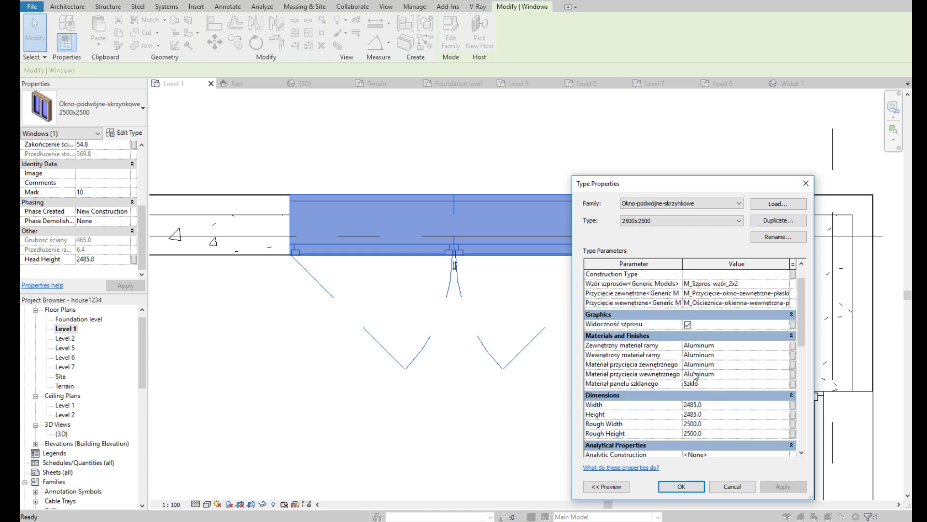
scroll(751, 343, "up", 1)
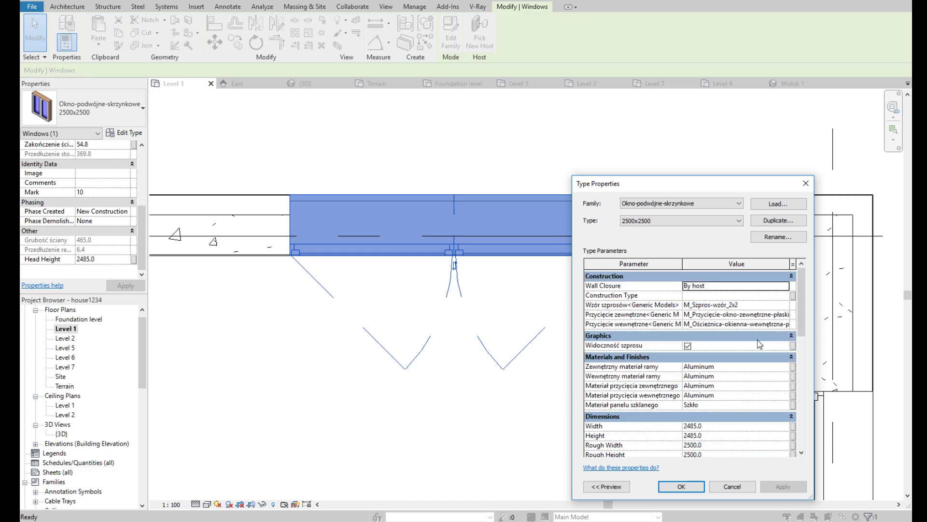
left_click(787, 286)
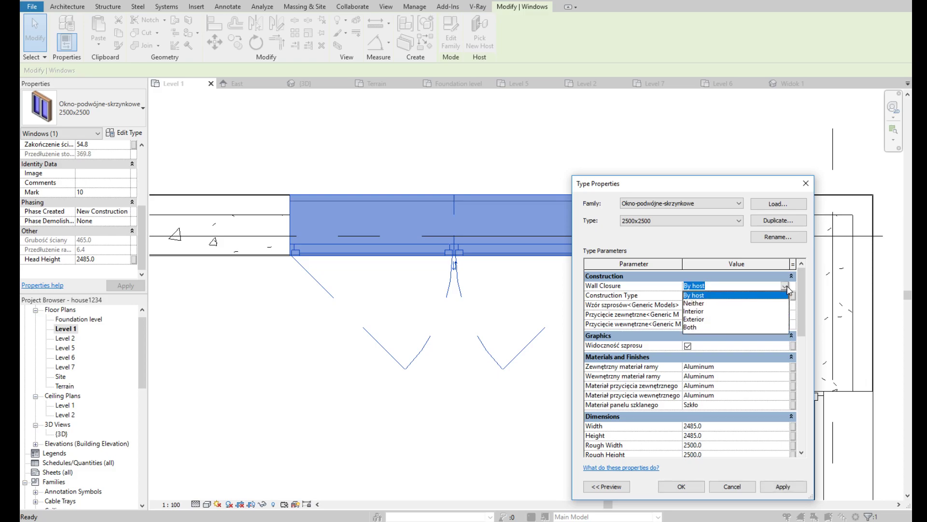
left_click(743, 319)
left_click(797, 490)
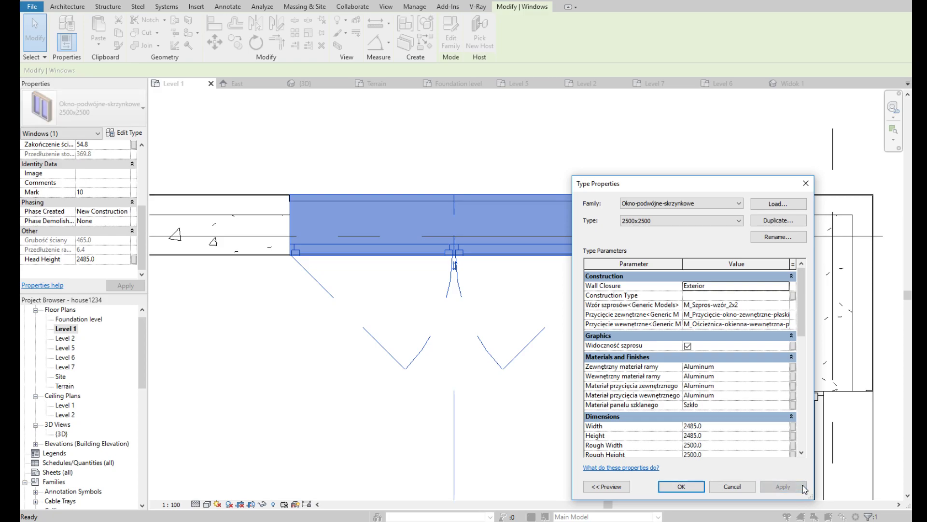
Step: Restore Wall Closure to By host, apply, and review the type parameters
left_click(784, 289)
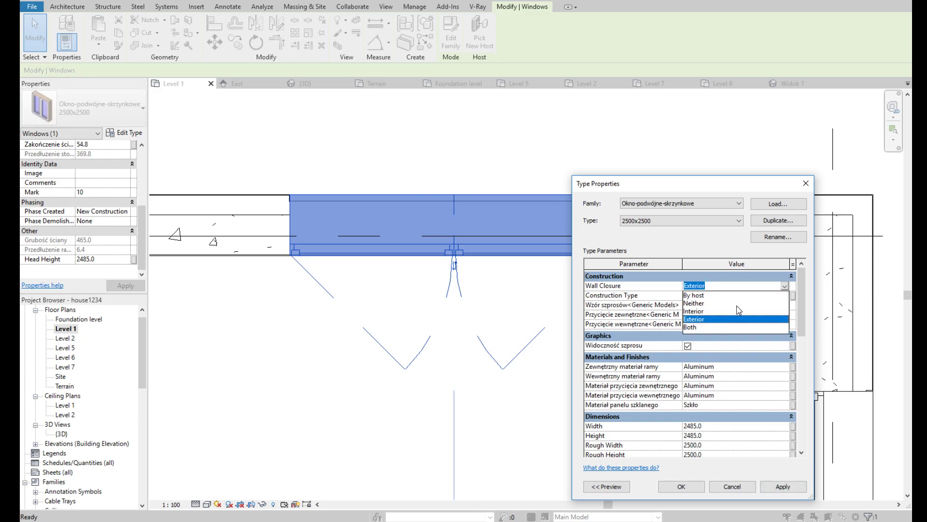
left_click(704, 295)
left_click(788, 489)
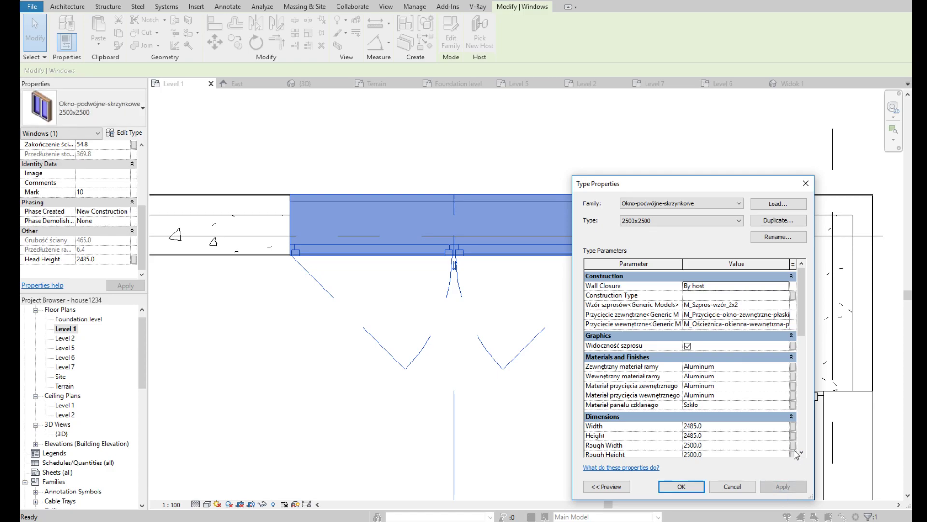
scroll(708, 408, "down", 2)
scroll(709, 412, "down", 2)
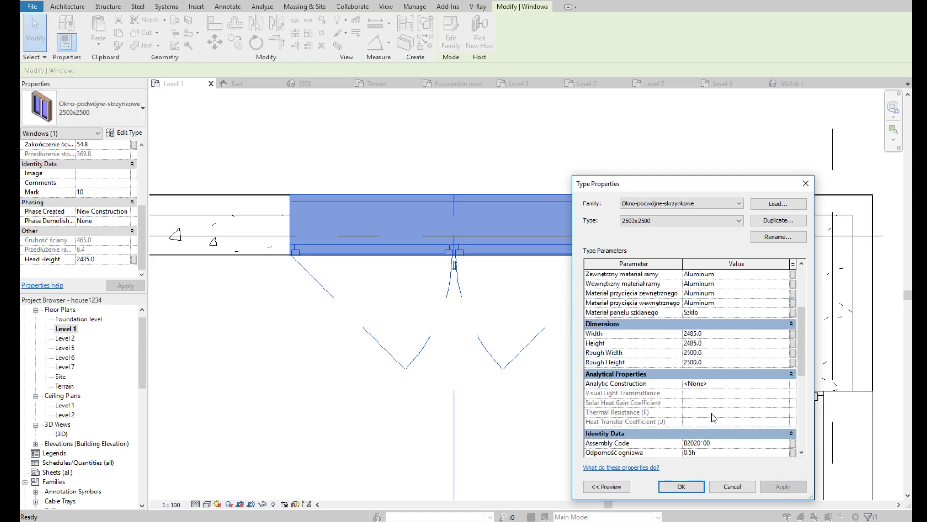
scroll(713, 418, "down", 3)
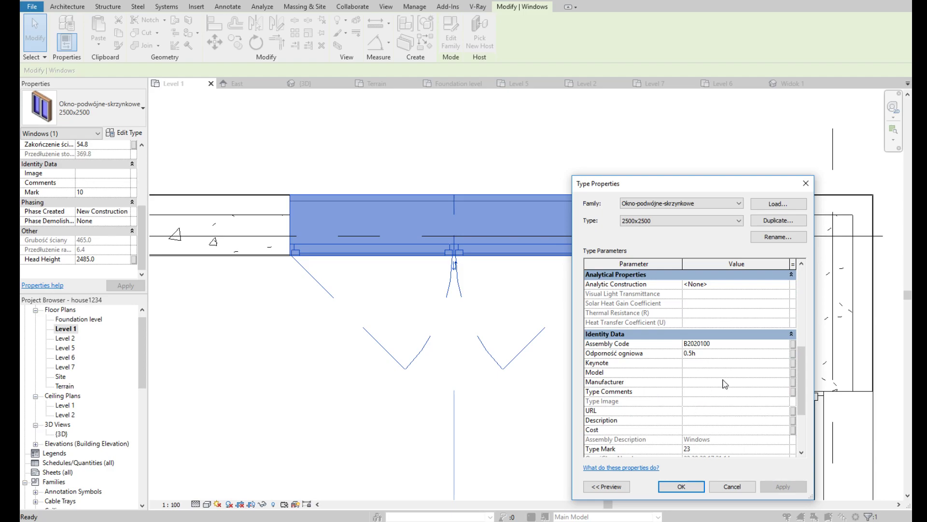
scroll(725, 384, "down", 2)
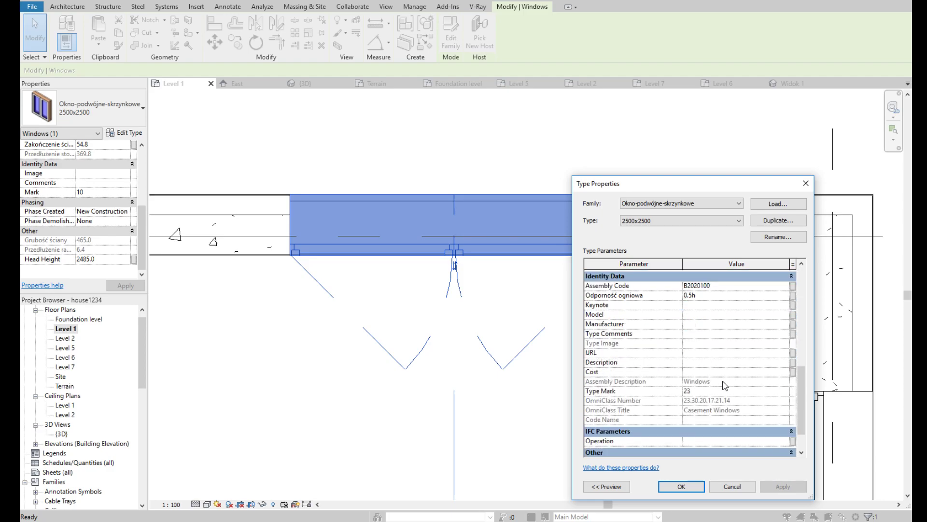
scroll(724, 385, "down", 1)
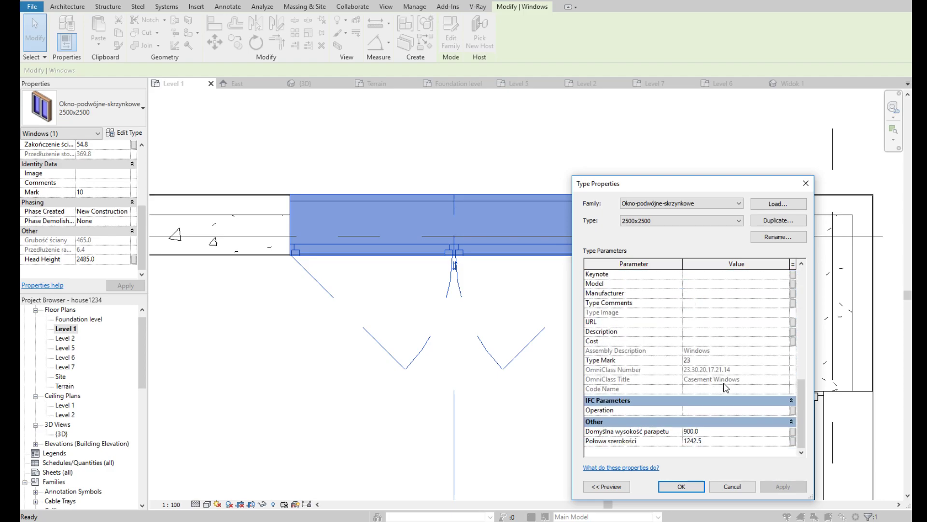
scroll(724, 387, "up", 1)
scroll(724, 388, "up", 3)
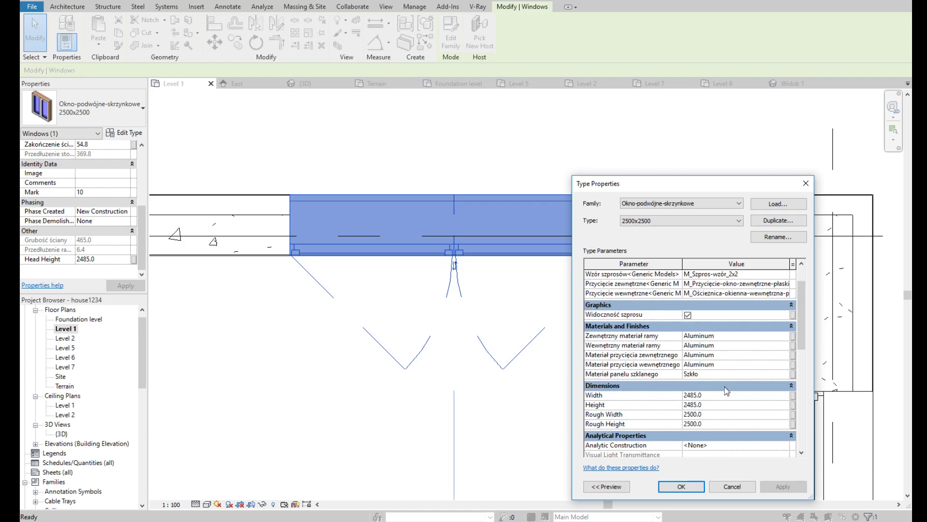
Step: Apply window inset (Wstawka okna) values of 150, then 200, to the corner window
left_click(690, 487)
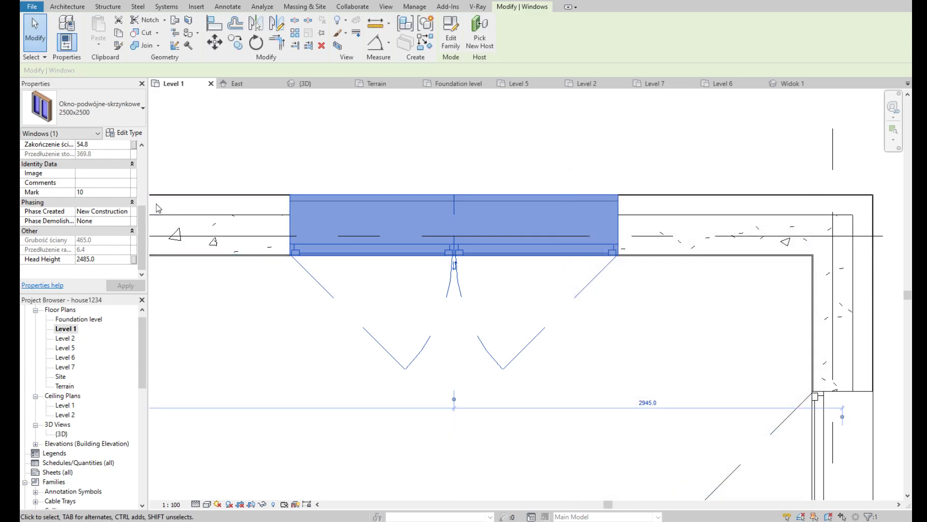
scroll(119, 208, "up", 1)
scroll(118, 211, "up", 1)
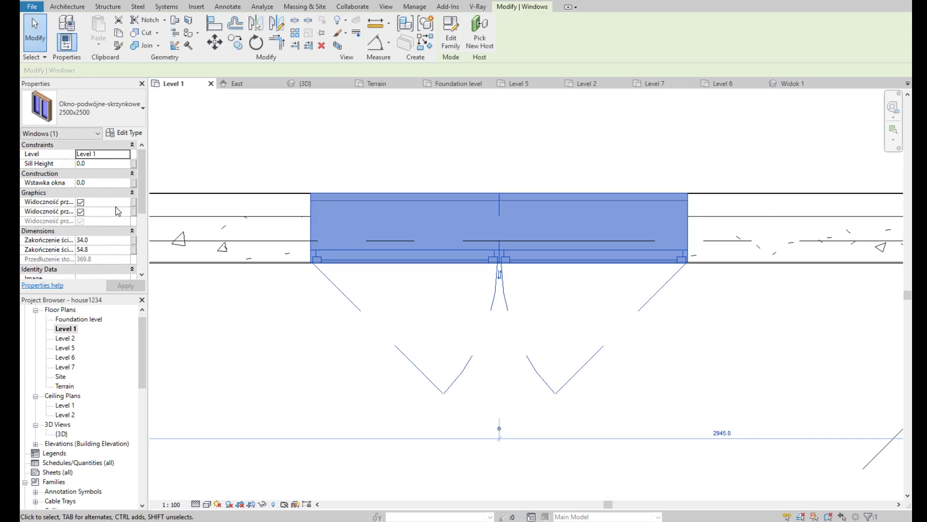
left_click(110, 183)
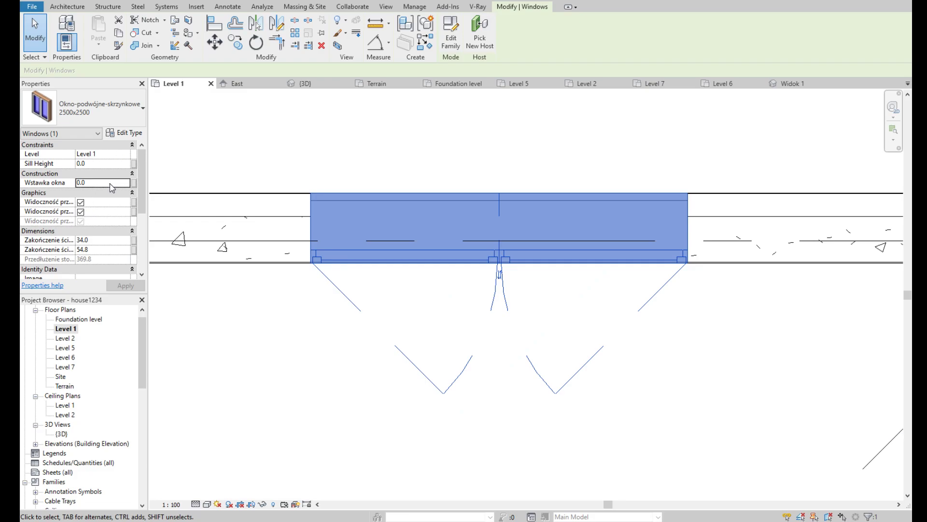
type("150")
left_click(125, 286)
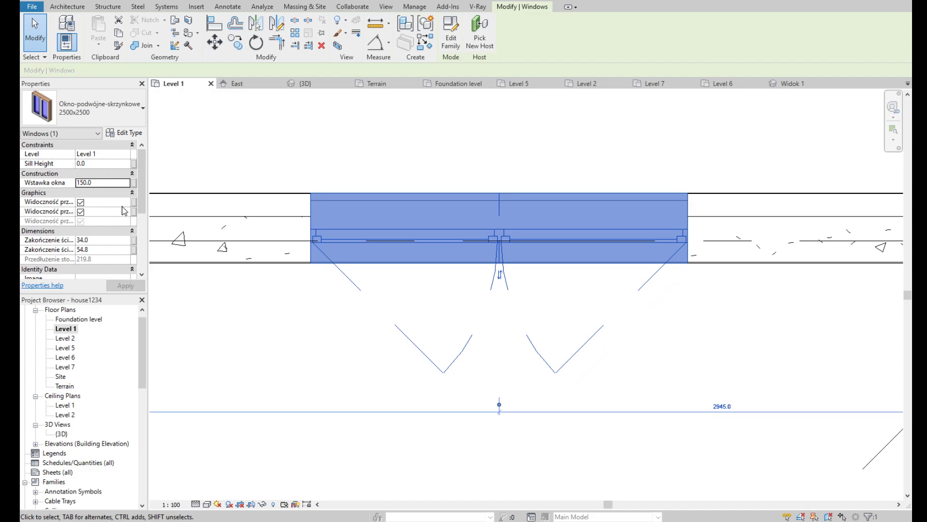
left_click(108, 186)
type("200")
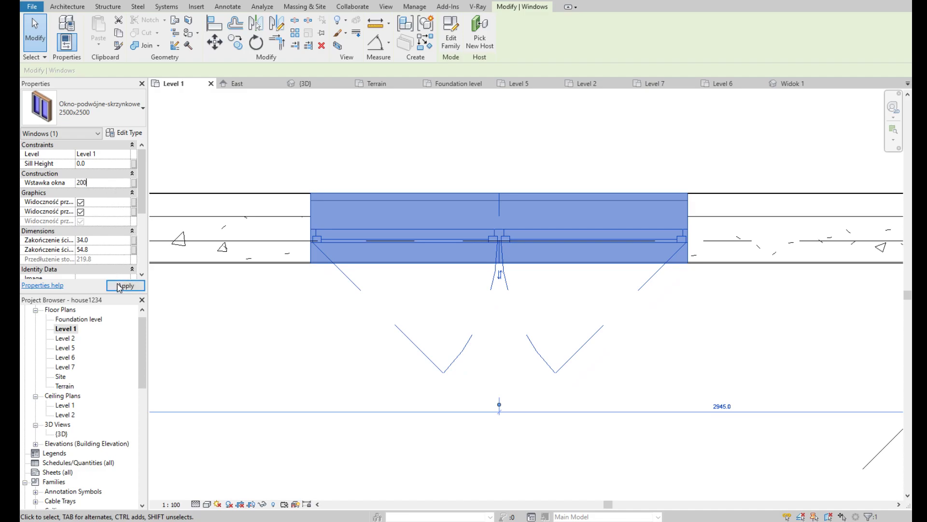
left_click(120, 287)
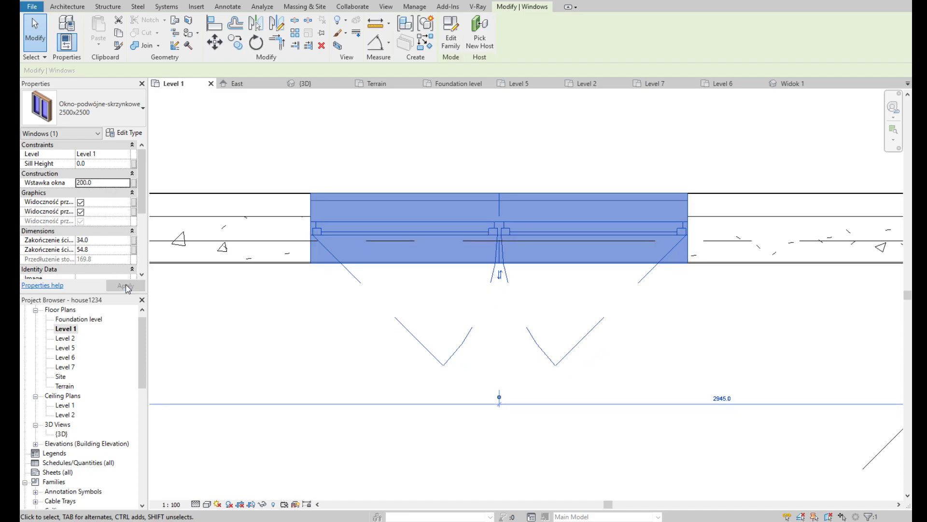
Step: Apply a 250 inset, then settle on 230
left_click(116, 182)
type("250")
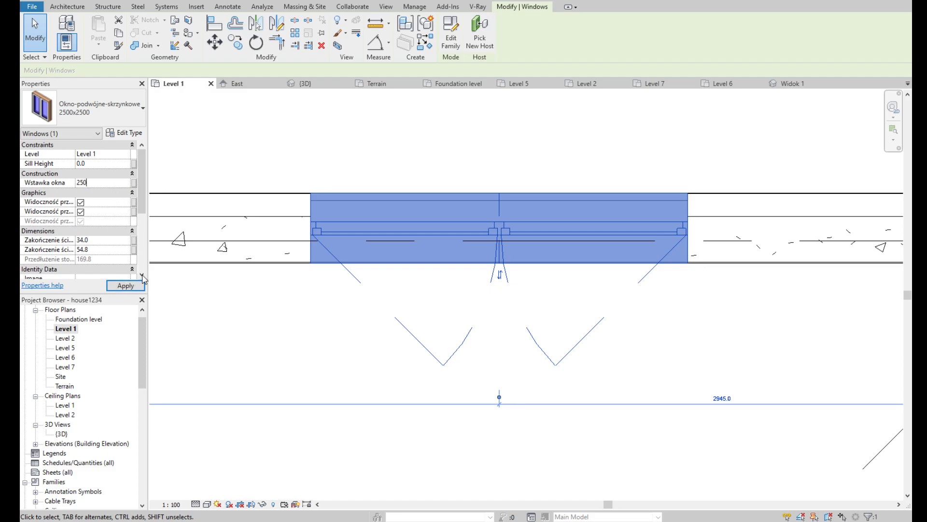
left_click(135, 288)
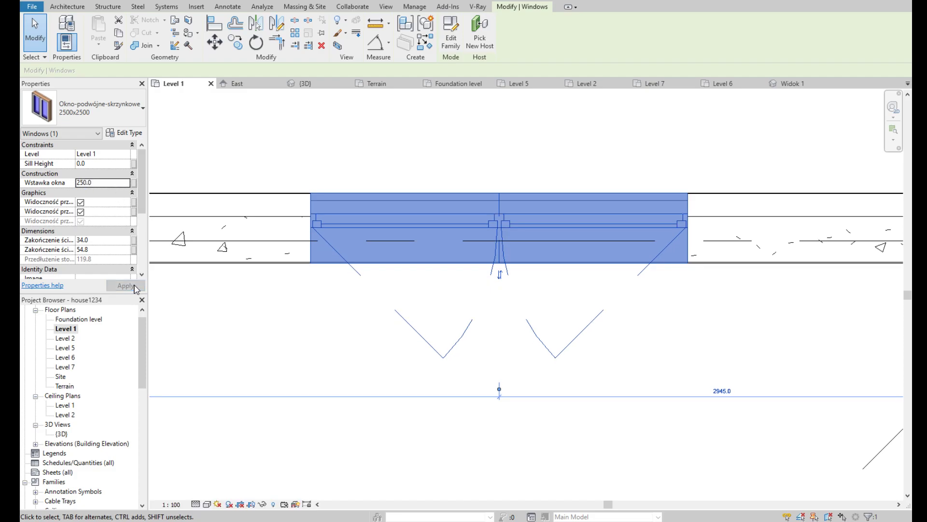
left_click(99, 183)
type("230")
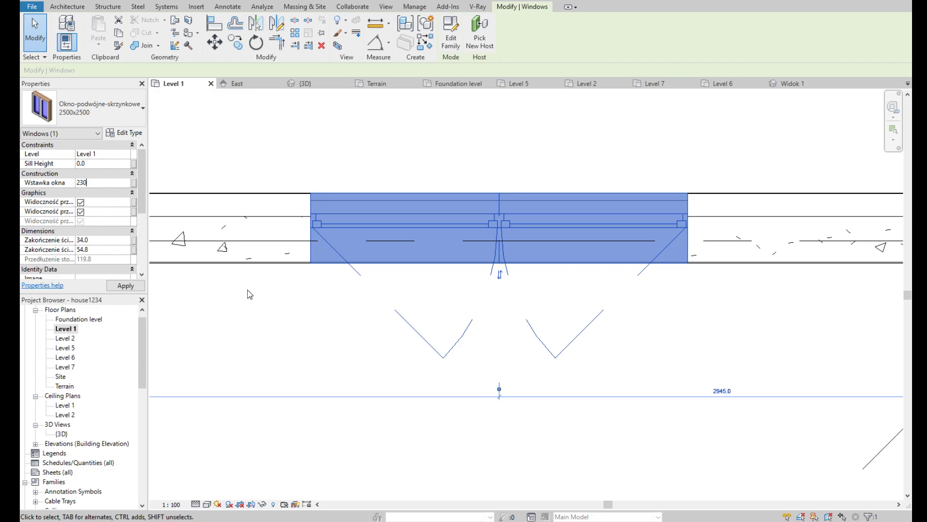
left_click(248, 297)
Step: Set the right-wall window's inset (Wstawka okna) to 230
scroll(593, 259, "down", 3)
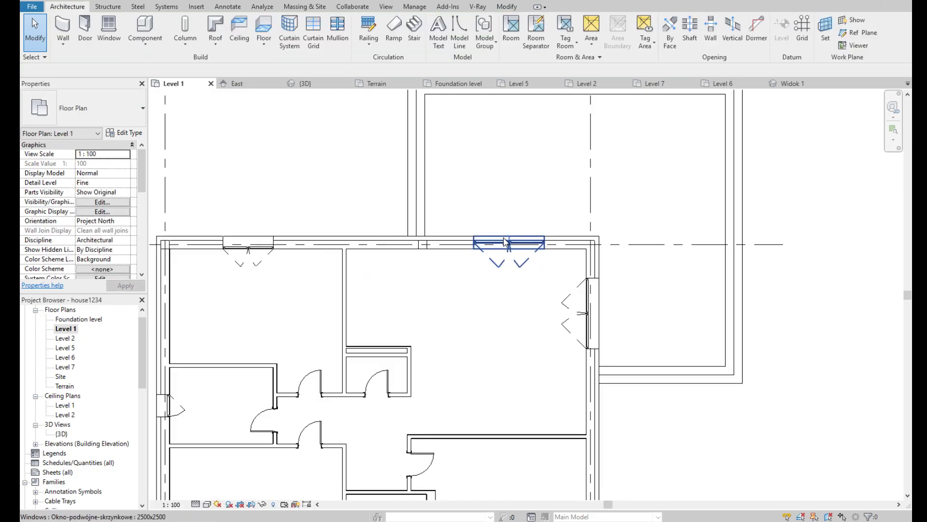
scroll(601, 313, "down", 1)
scroll(601, 313, "down", 1)
left_click(600, 313)
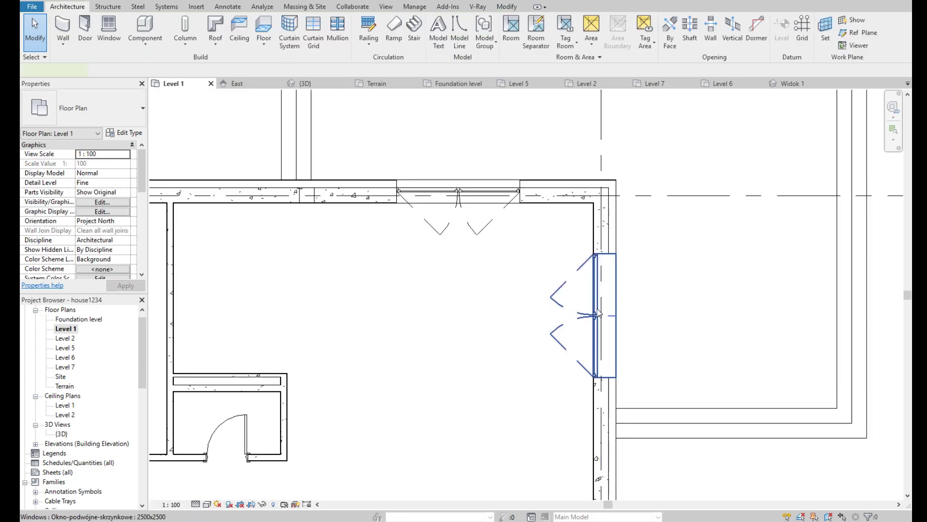
left_click(95, 183)
type("230")
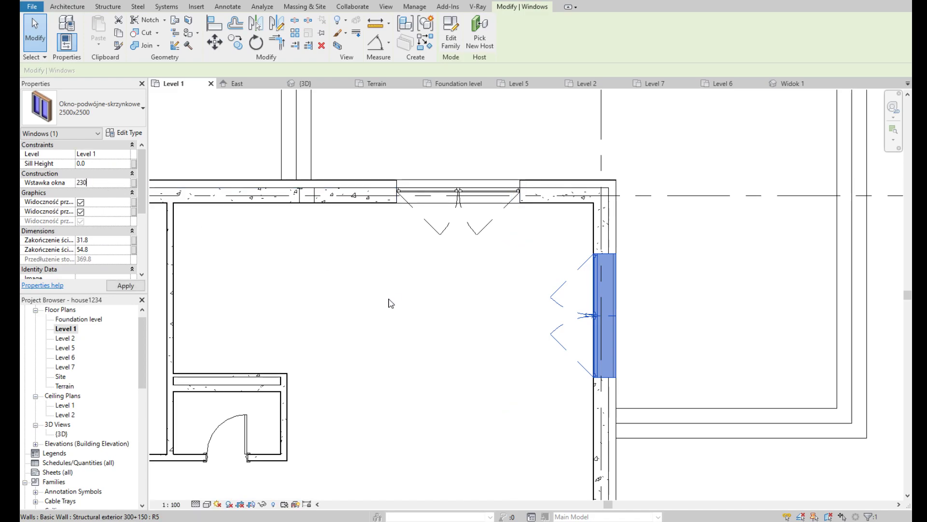
left_click(389, 306)
scroll(485, 278, "down", 2)
scroll(280, 296, "down", 1)
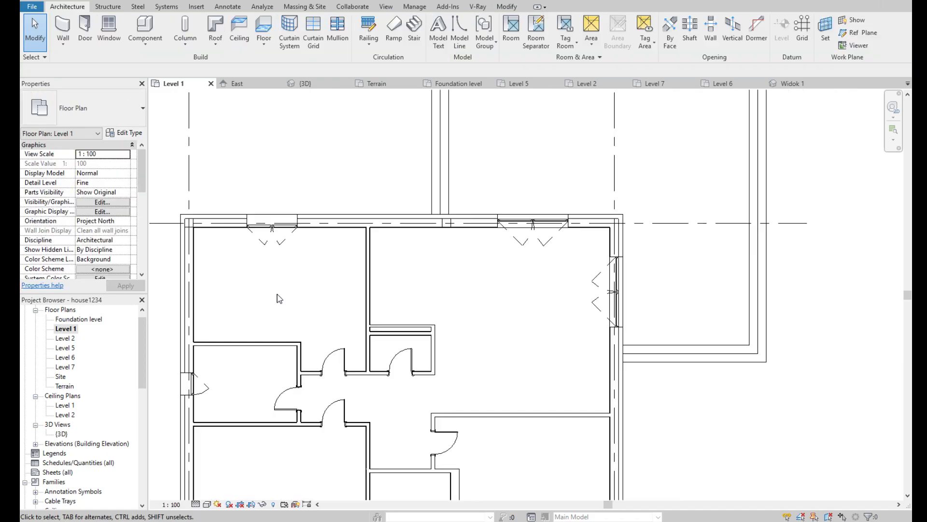
scroll(281, 241, "up", 2)
Step: Raise the top-wall window's Sill Height from 900 to 1000
left_click(281, 204)
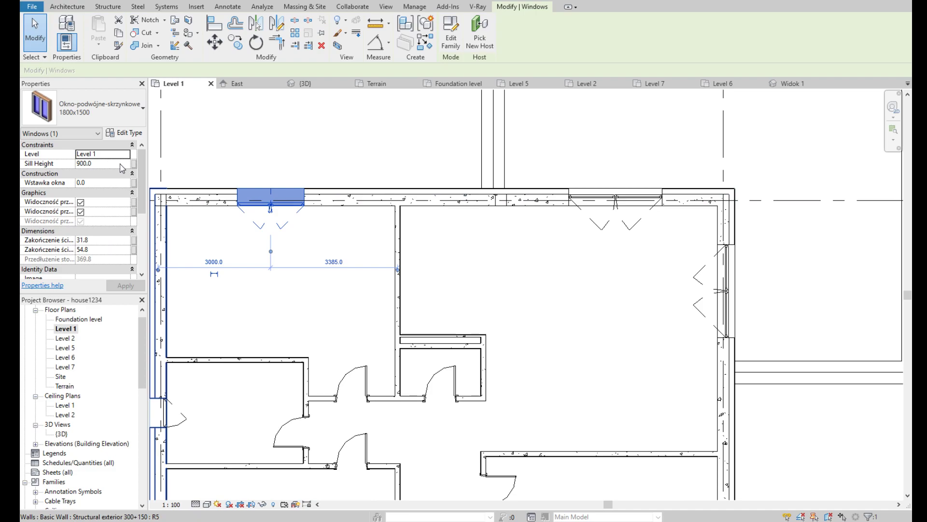
left_click(123, 164)
type("100.0")
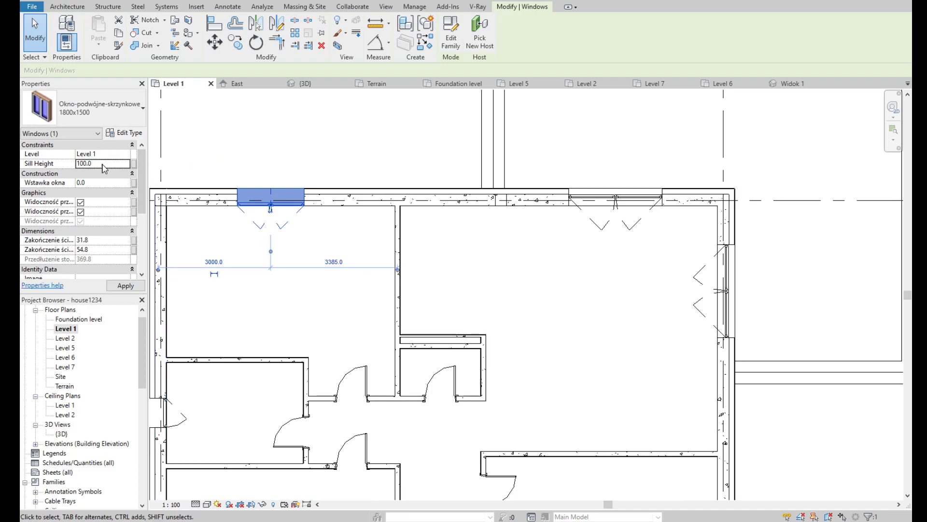
key("Return")
left_click(366, 168)
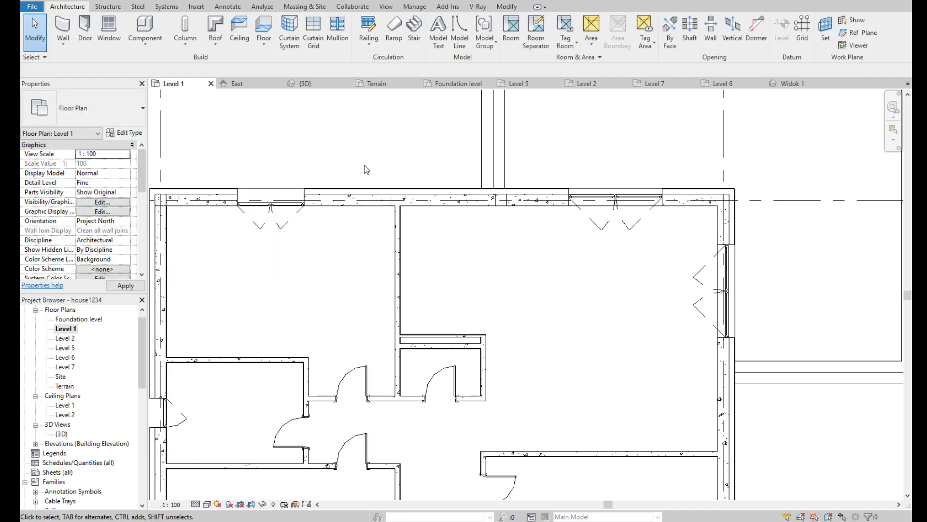
scroll(382, 174, "down", 1)
scroll(342, 216, "up", 2)
Step: Set the 230 inset on the top-wall and left-wall windows
left_click(342, 216)
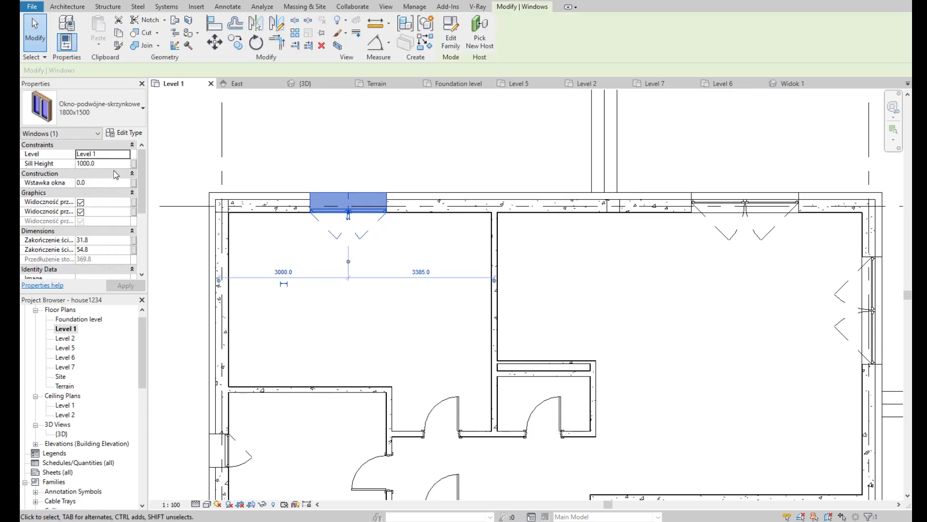
left_click(104, 183)
type("30")
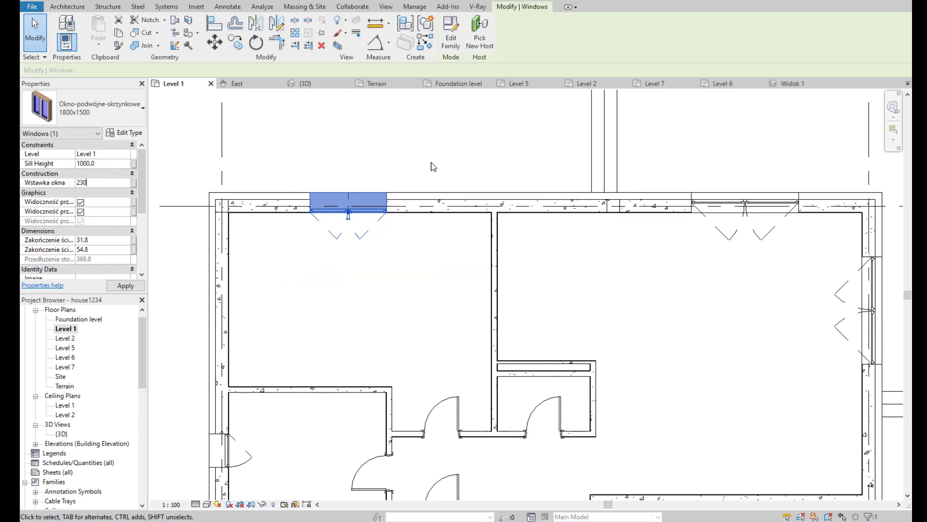
left_click(433, 167)
mouse_move(213, 440)
middle_mouse_down()
mouse_move(248, 425)
mouse_move(270, 343)
middle_mouse_up()
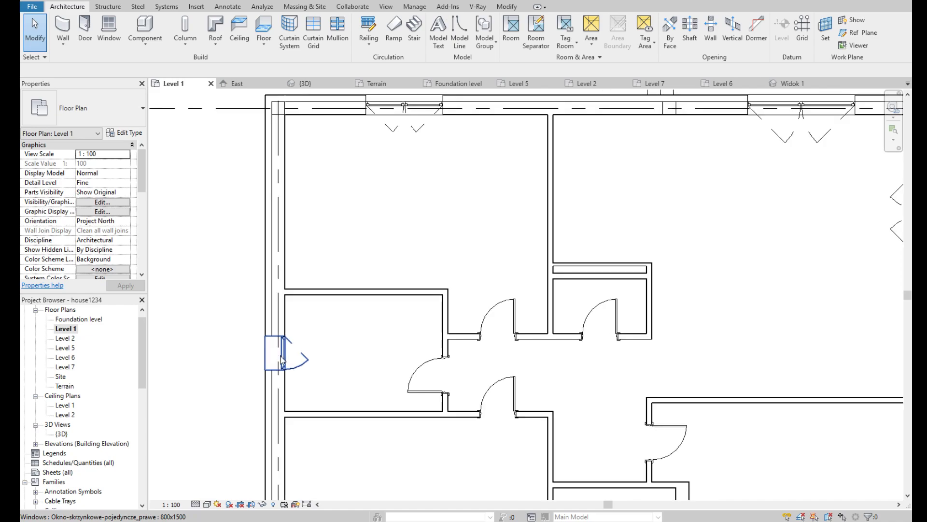
left_click(285, 355)
left_click(102, 184)
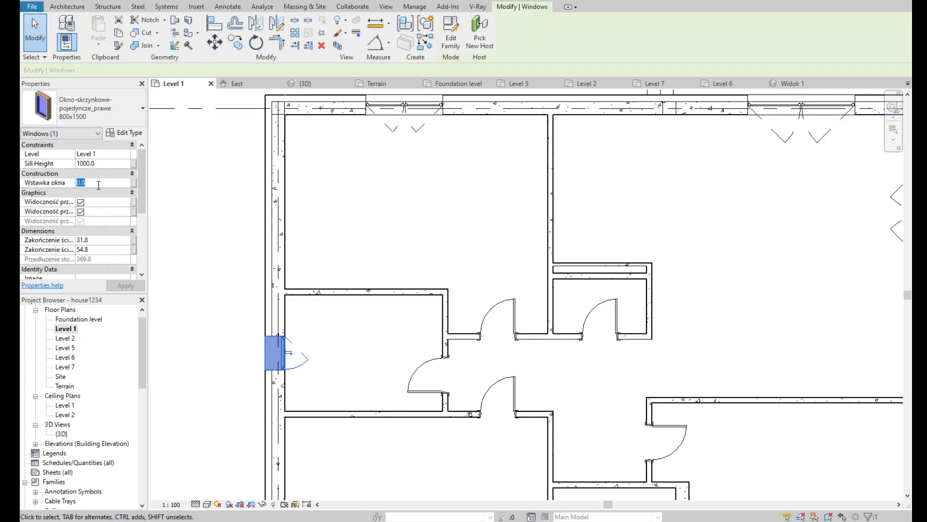
type("230")
left_click(367, 187)
Step: Set the left bottom-wall window's Wstawka okna inset to 230
scroll(350, 180, "down", 3)
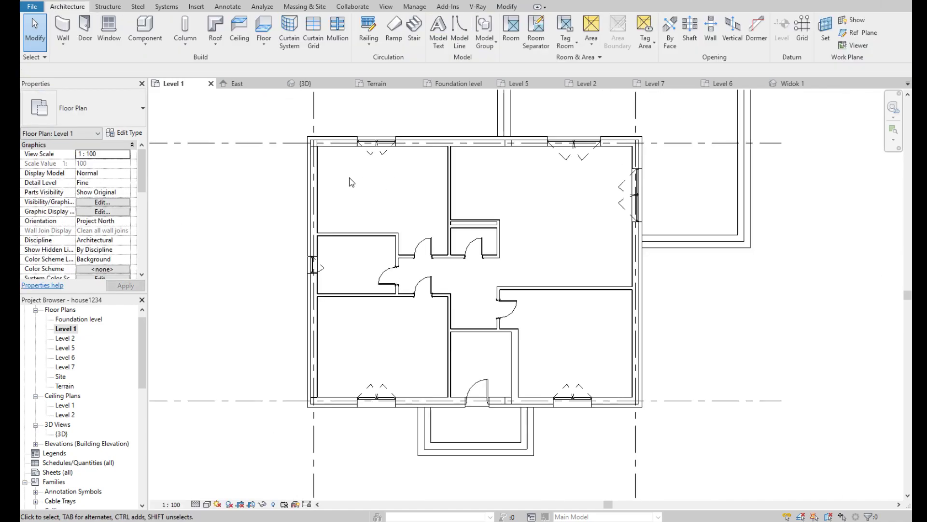
scroll(342, 378, "up", 3)
left_click(341, 378)
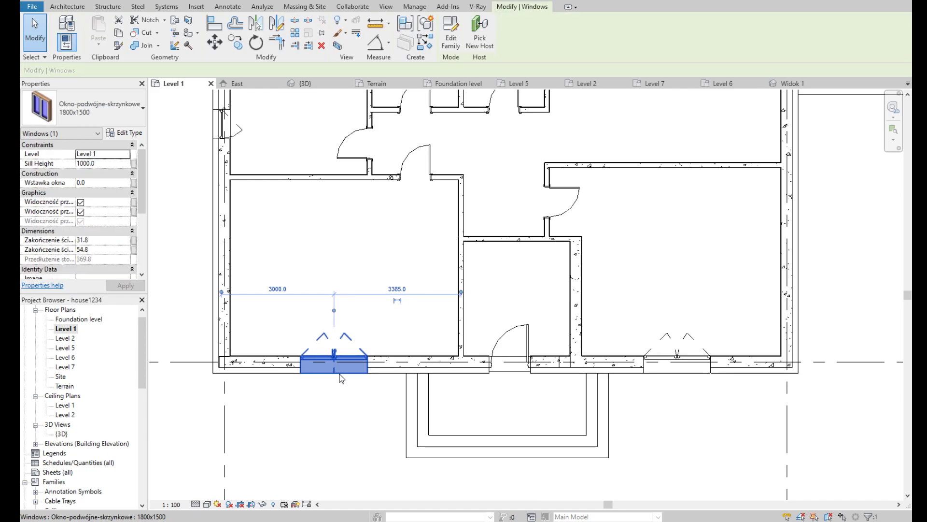
left_click(99, 184)
type("23")
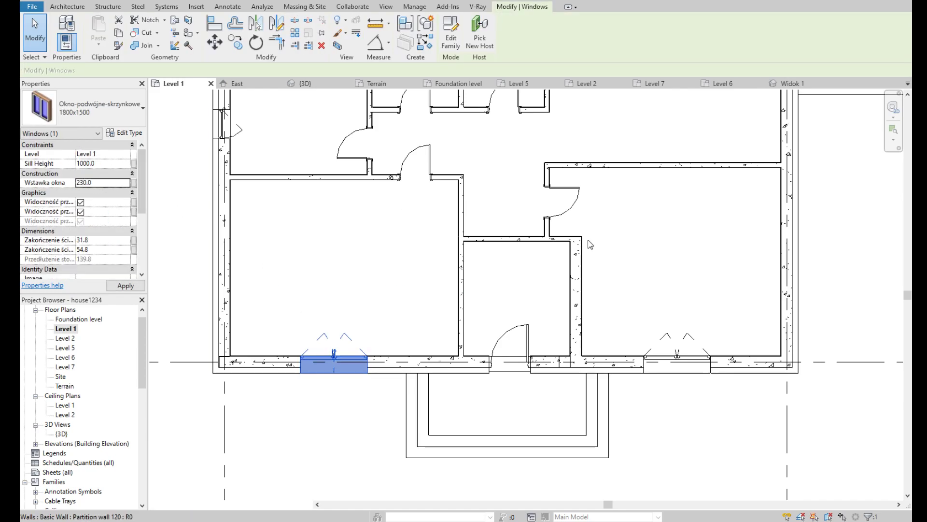
left_click(671, 265)
Step: Give the right bottom-wall window the same 230 inset
left_click(677, 363)
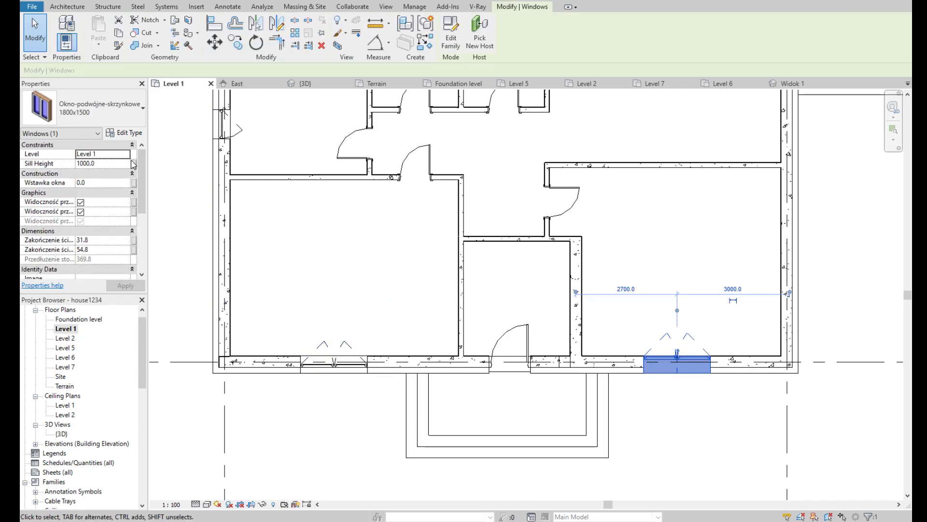
left_click(103, 183)
type("23")
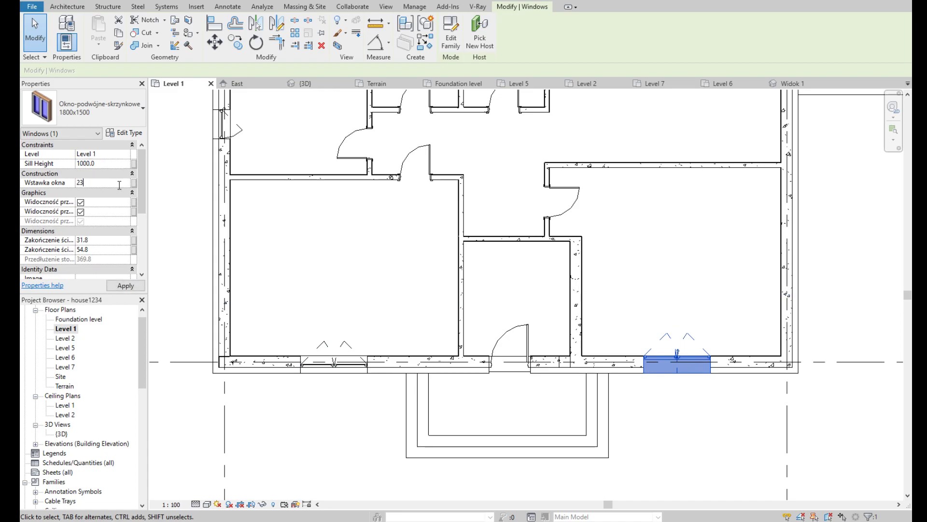
left_click(520, 211)
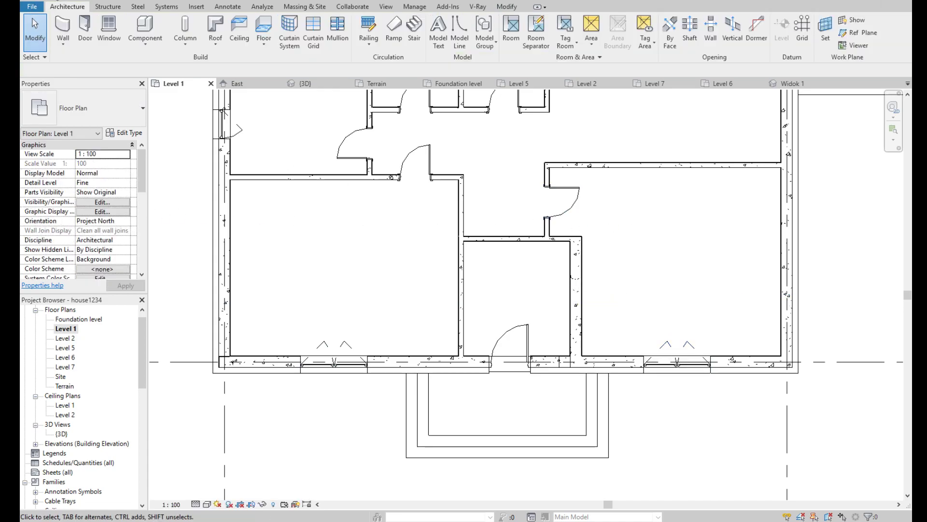
scroll(492, 292, "down", 1)
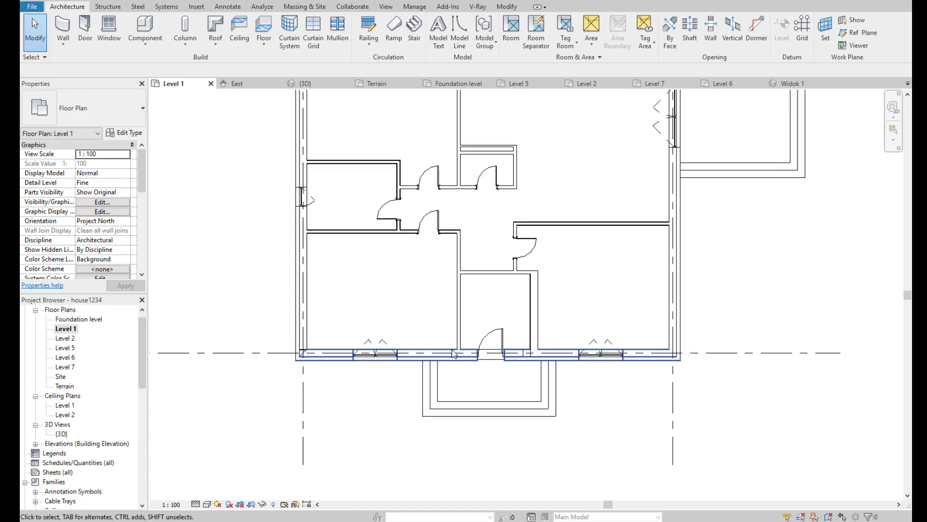
scroll(520, 205, "down", 1)
scroll(468, 327, "up", 3)
Step: Move the top-wall 1800x1500 window left to snap against the corner column
scroll(506, 255, "up", 2)
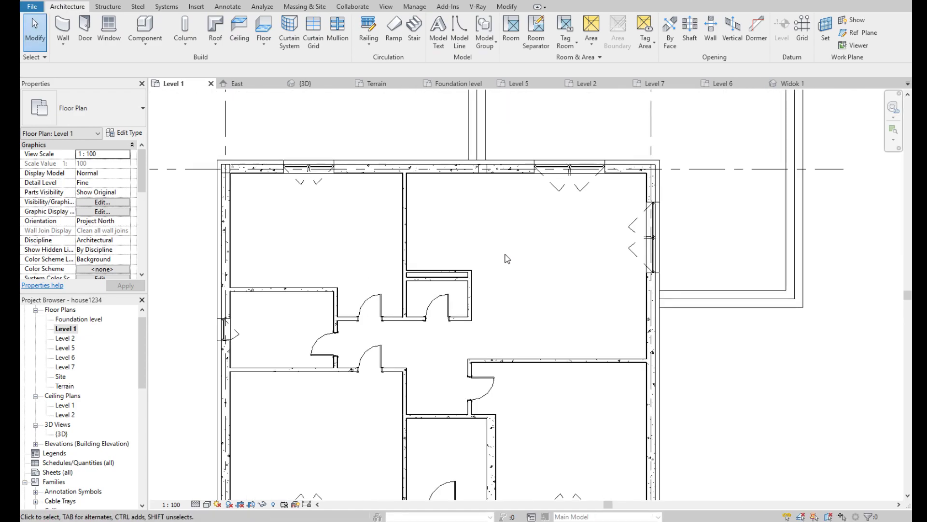
scroll(505, 257, "down", 3)
scroll(338, 213, "up", 3)
scroll(366, 236, "up", 2)
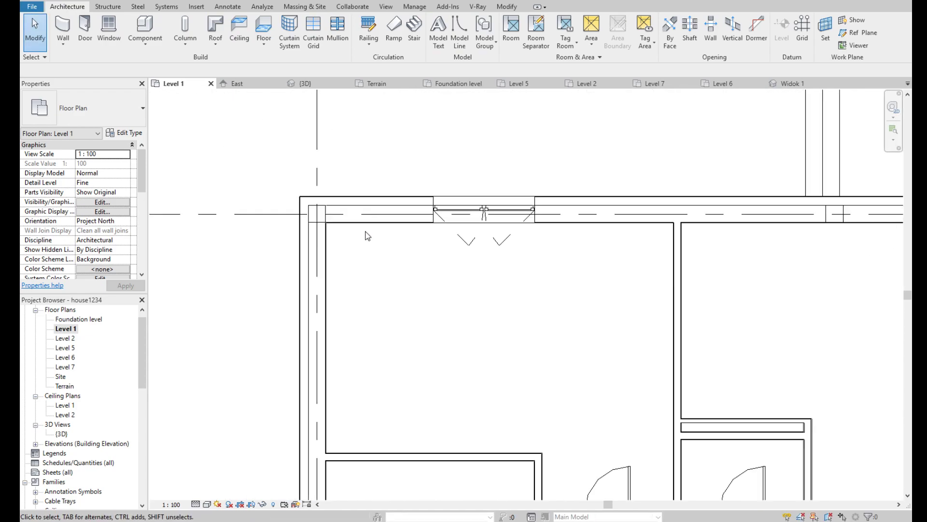
scroll(443, 211, "up", 1)
left_click(469, 212)
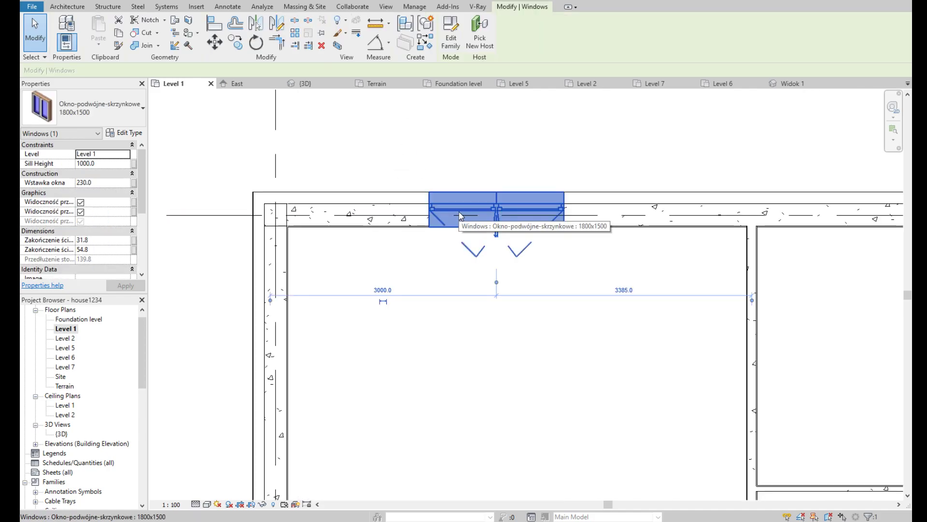
scroll(470, 212, "down", 1)
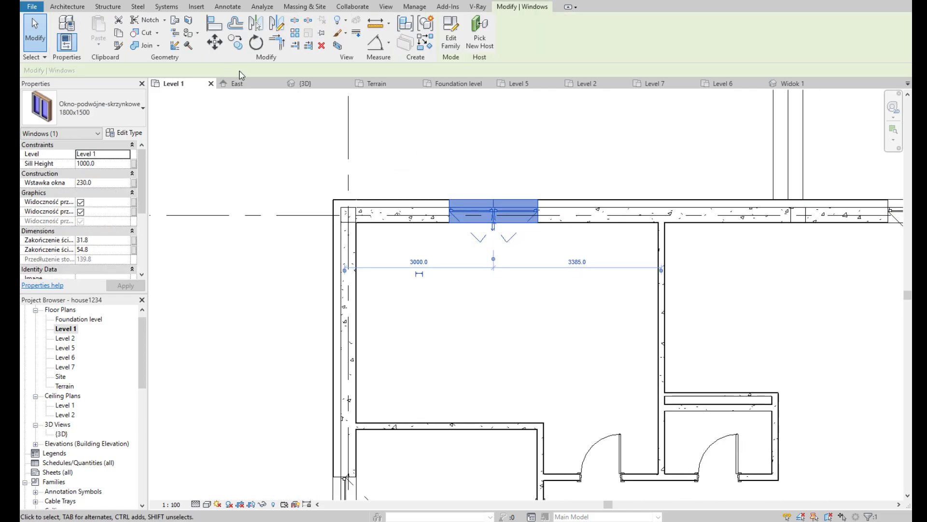
left_click(215, 43)
scroll(430, 185, "up", 4)
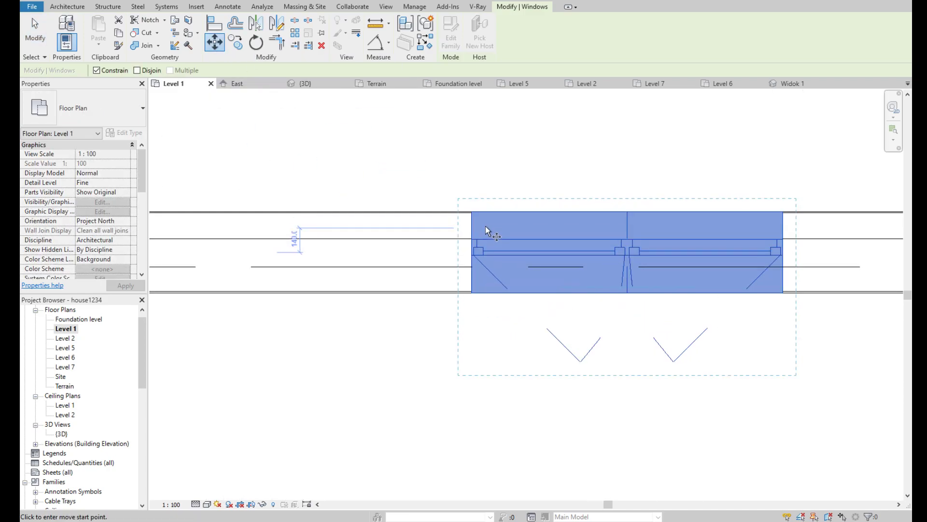
left_click(472, 240)
scroll(472, 240, "down", 2)
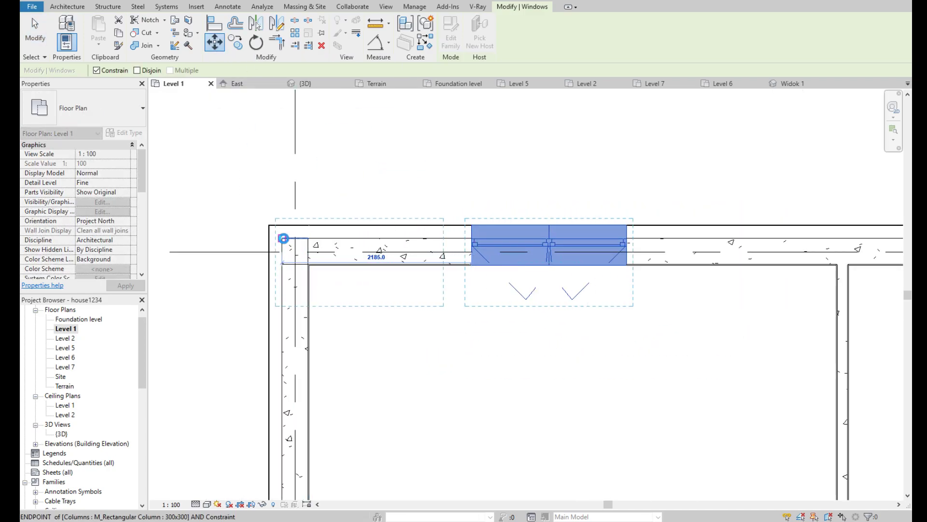
left_click(283, 239)
scroll(332, 238, "down", 3)
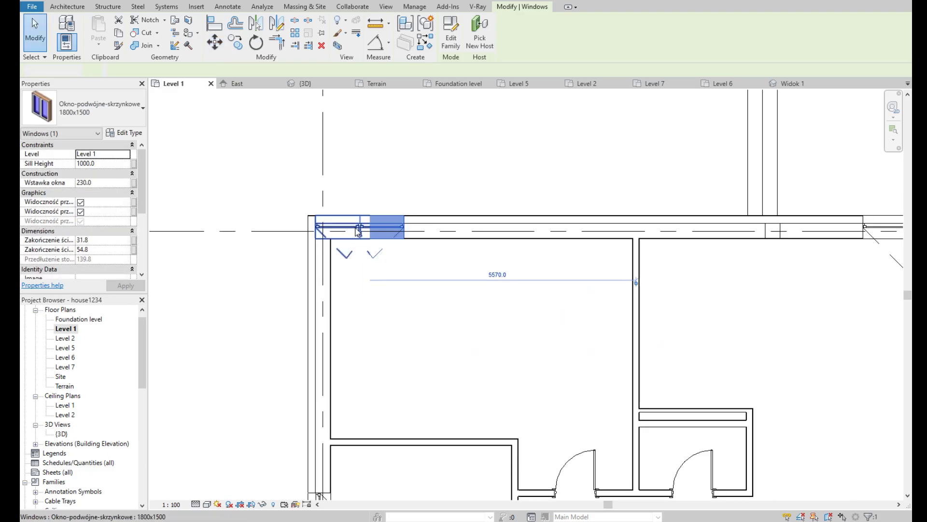
key("Escape")
Step: Reselect the corner window and confirm its type stays 1800x1500
scroll(345, 229, "up", 4)
left_click(346, 229)
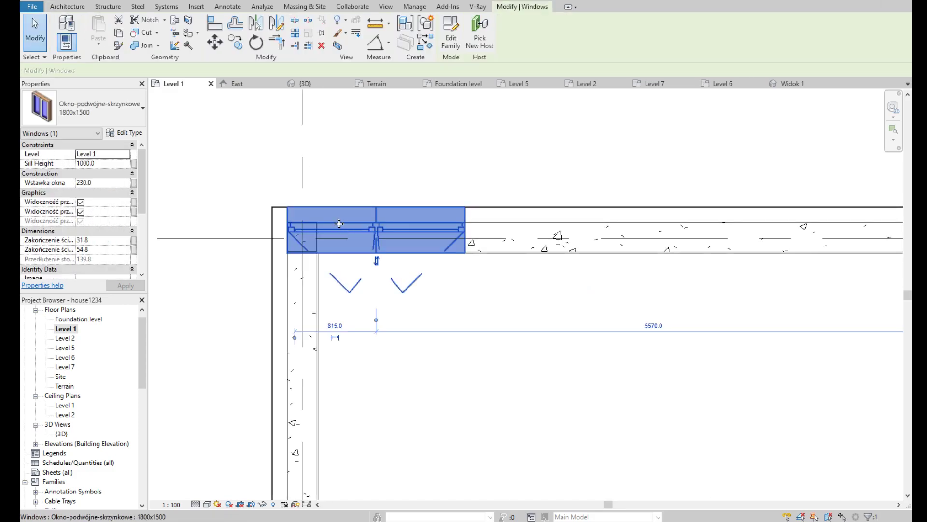
left_click(108, 117)
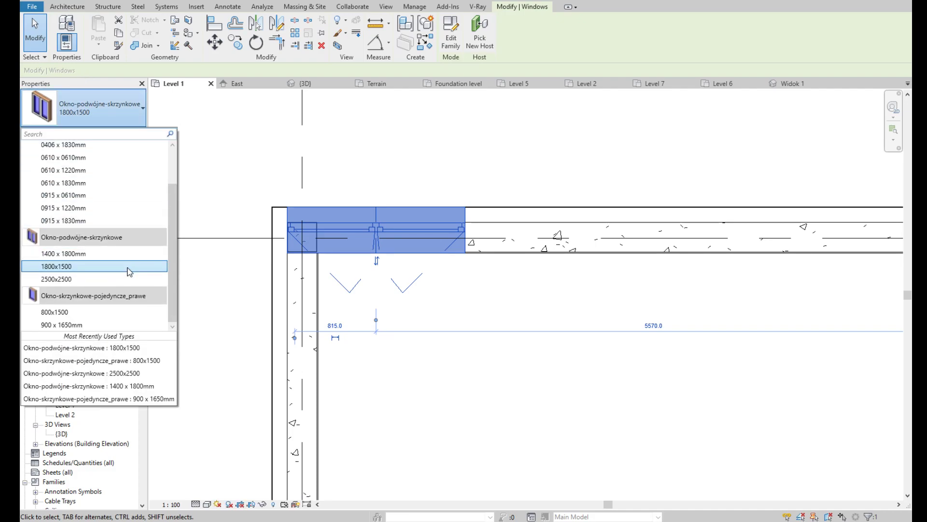
left_click(261, 269)
Step: Place a 1400x1800 double window in the left wall near the corner, sill height 1000
left_click(85, 8)
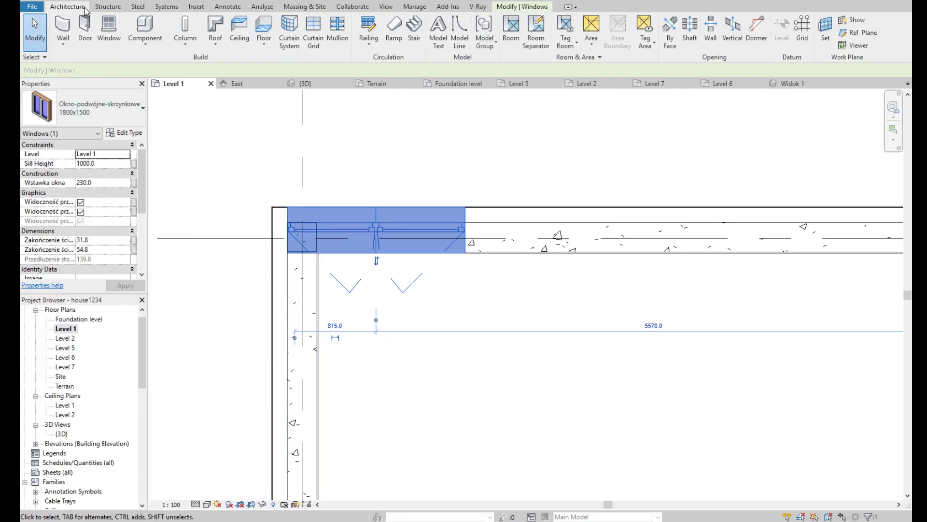
left_click(107, 49)
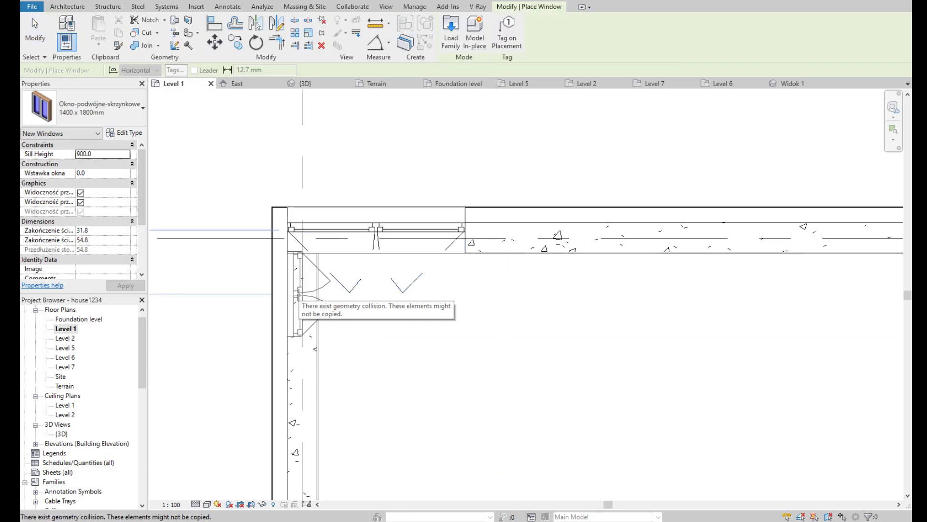
left_click(299, 295)
key("Escape")
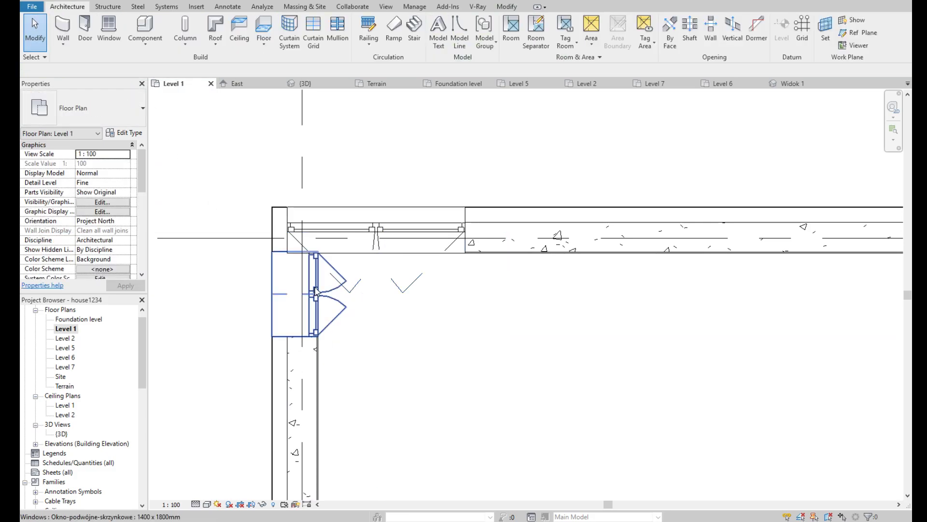
left_click(313, 292)
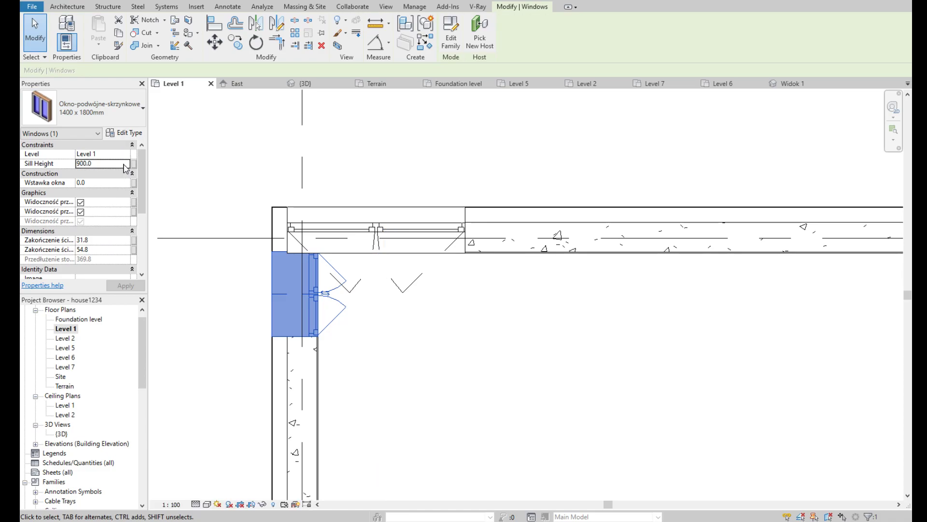
left_click(138, 121)
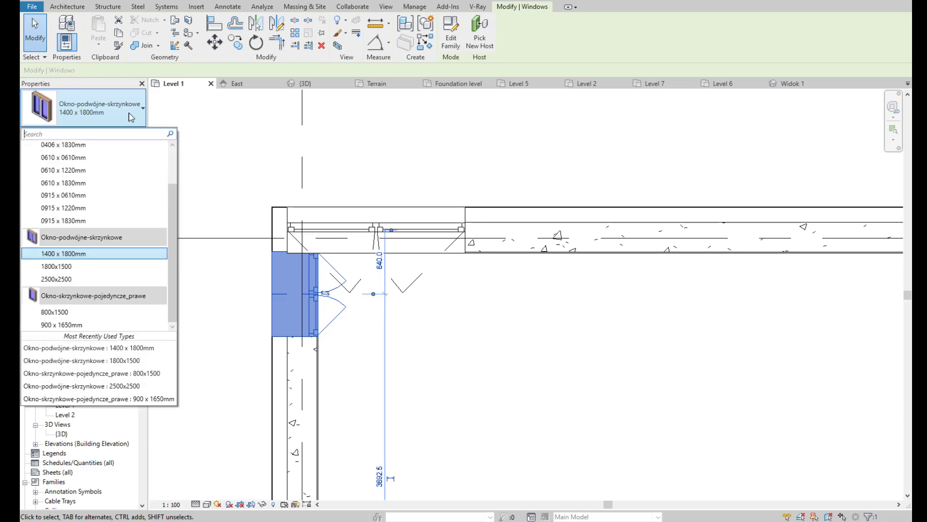
left_click(501, 327)
Step: Inspect the corner windows and open the left-wall window's family, closing it without saving
scroll(318, 224, "up", 2)
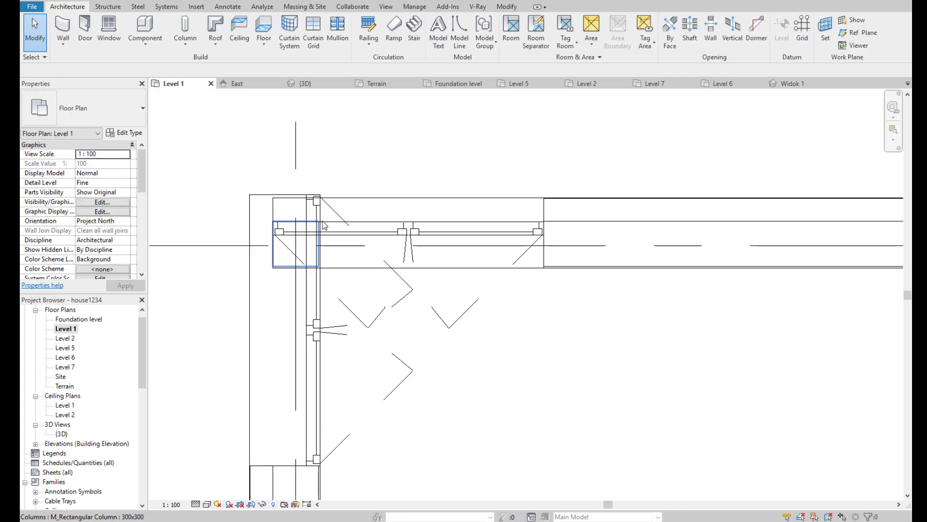
left_click(312, 227)
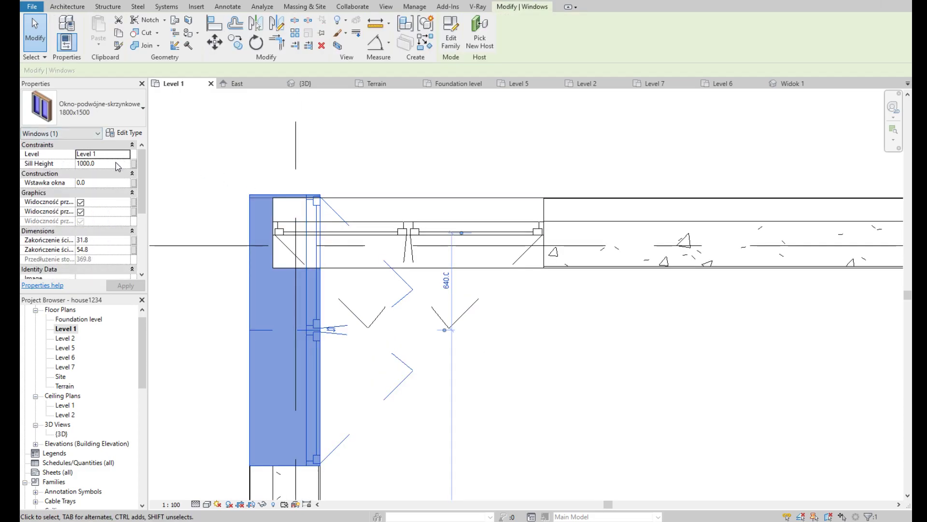
type("230")
left_click(507, 332)
left_click(373, 235)
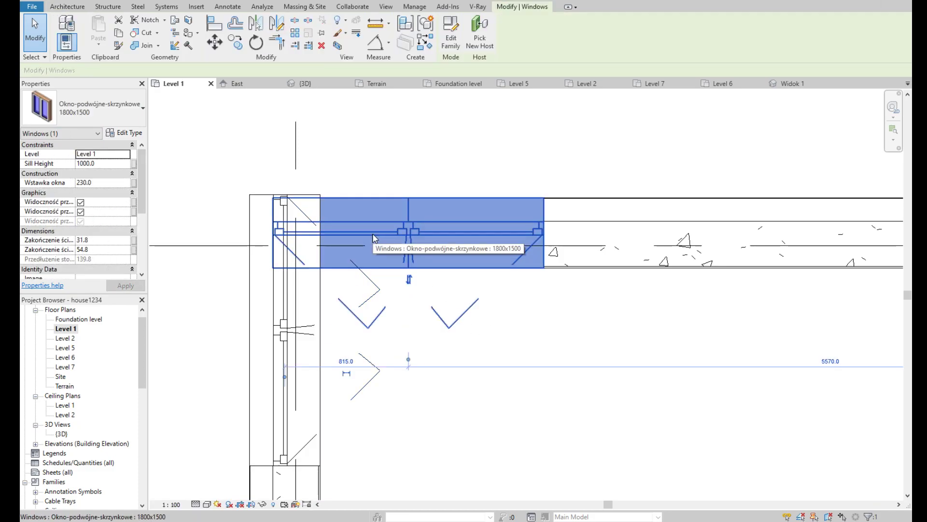
key("Escape")
left_click(276, 305)
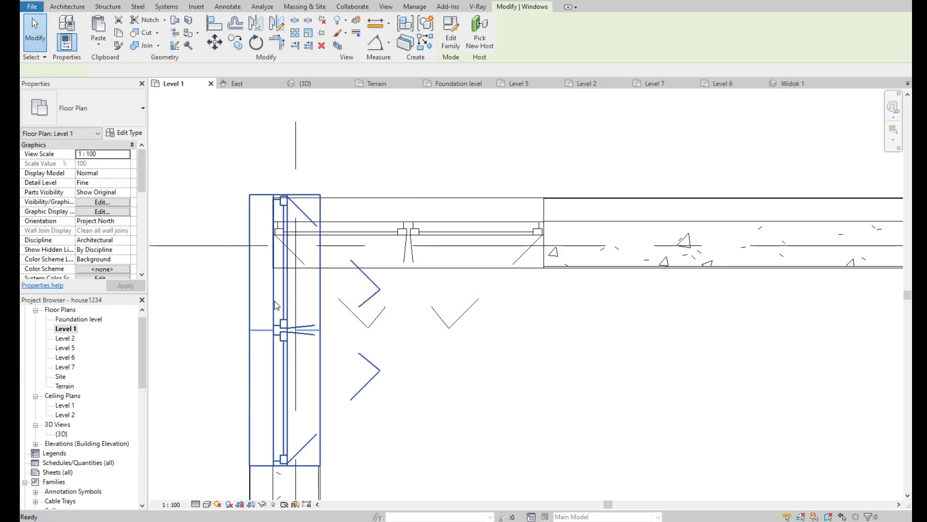
double_click(277, 305)
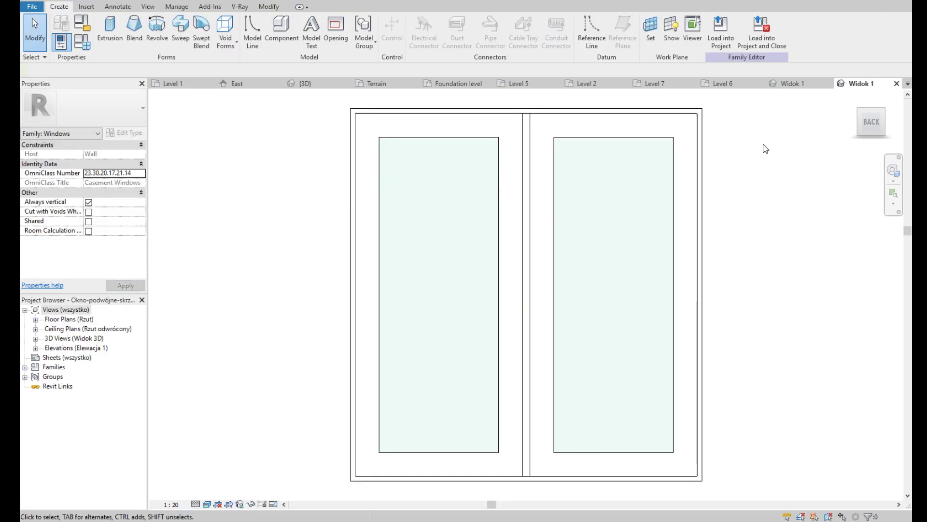
left_click(897, 83)
left_click(503, 267)
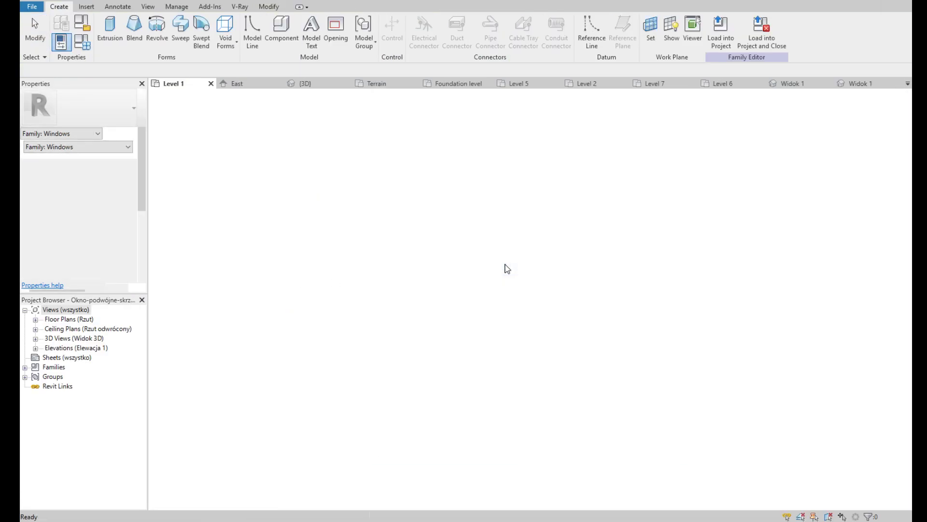
Step: Move the left-wall window along its wall toward the top-left corner
left_click(283, 297)
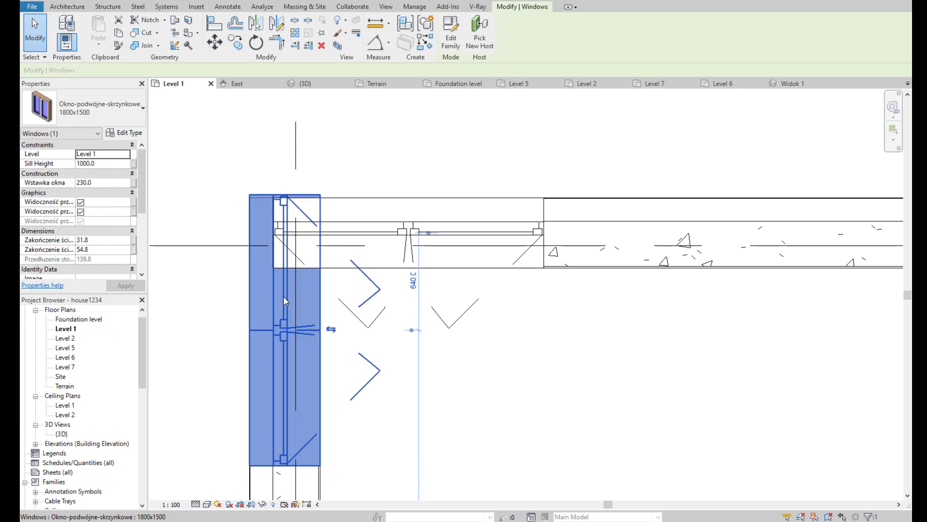
left_click(217, 44)
scroll(271, 193, "up", 2)
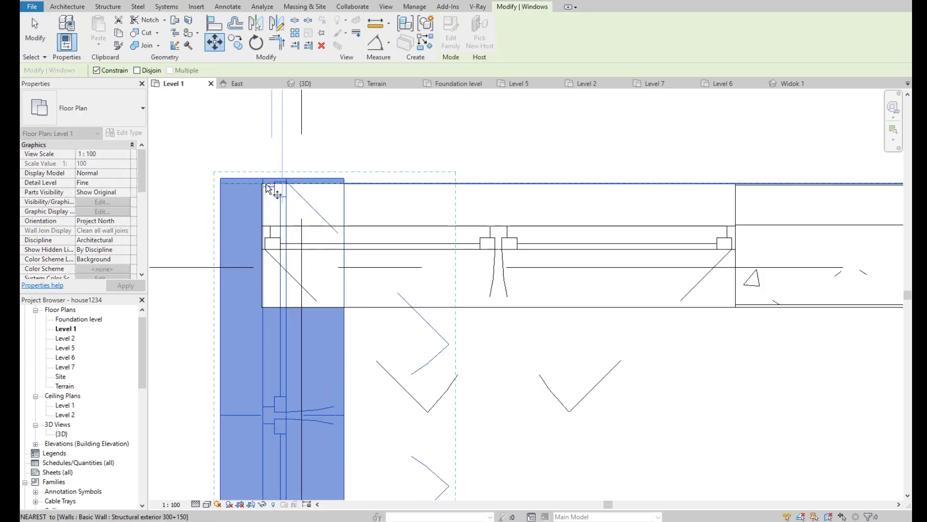
left_click(249, 189)
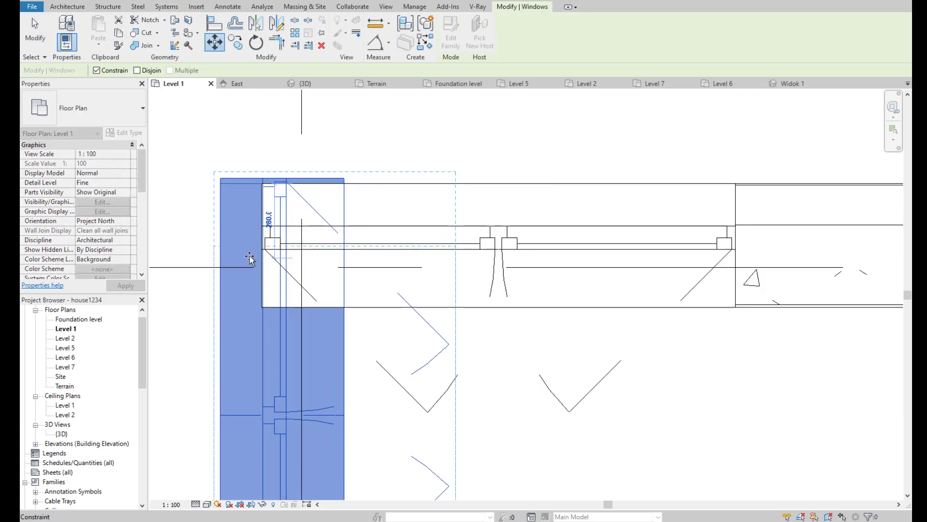
left_click(250, 258)
scroll(250, 256, "up", 1)
scroll(250, 257, "up", 1)
scroll(261, 259, "up", 1)
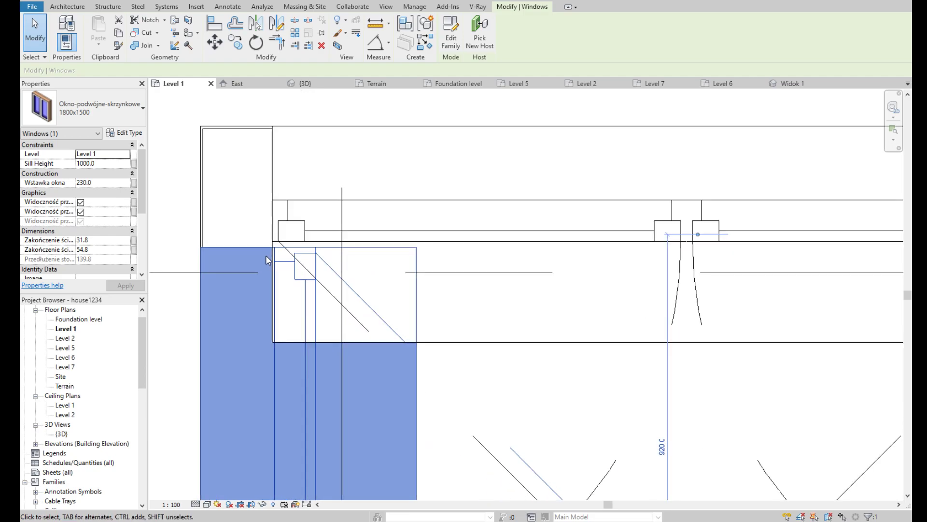
scroll(268, 259, "up", 1)
scroll(242, 208, "down", 2)
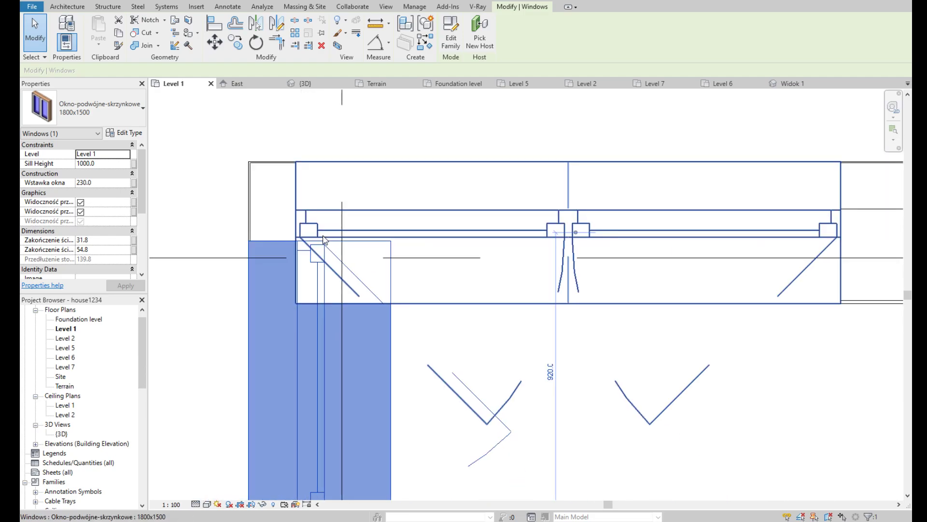
Step: Move the window again to its final position meeting the corner
left_click(214, 42)
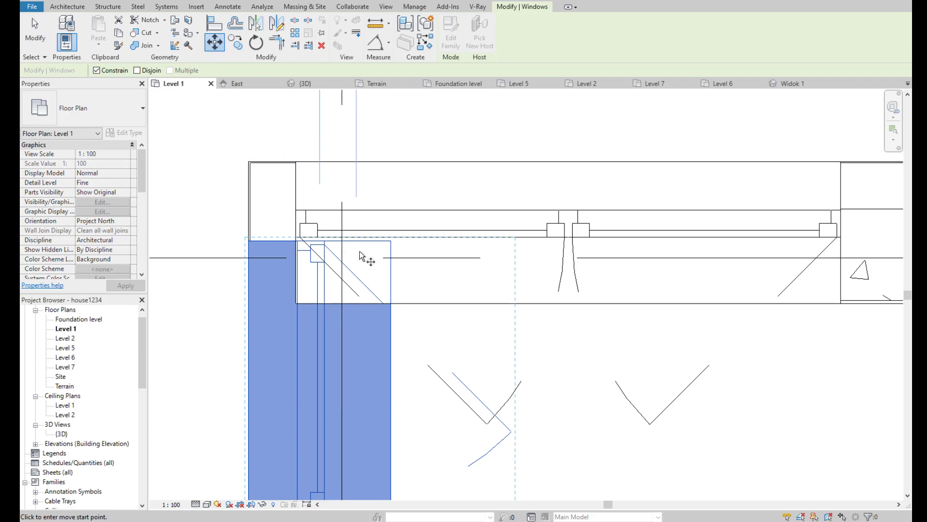
scroll(360, 253, "up", 1)
left_click(355, 237)
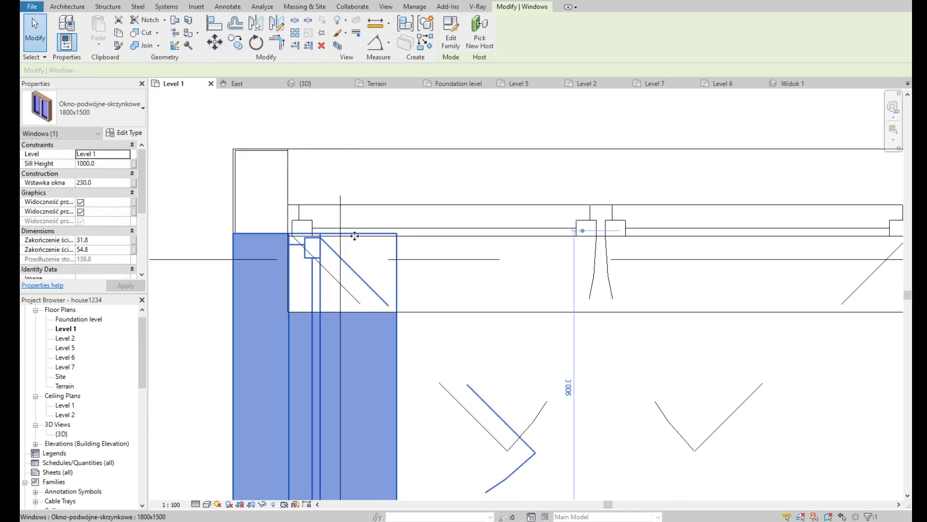
scroll(355, 237, "down", 2)
key("Escape")
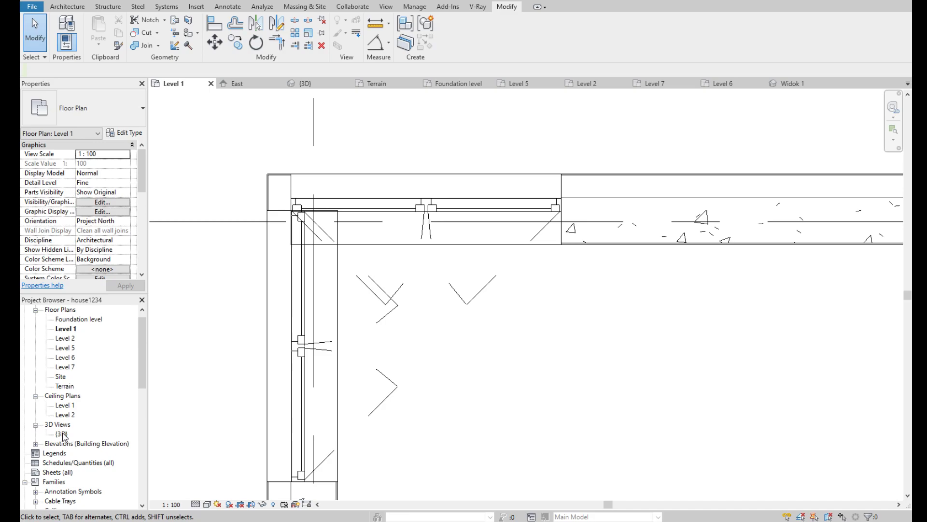
Step: In the 3D back-left view, open the corner double window's family and close it unsaved
double_click(62, 435)
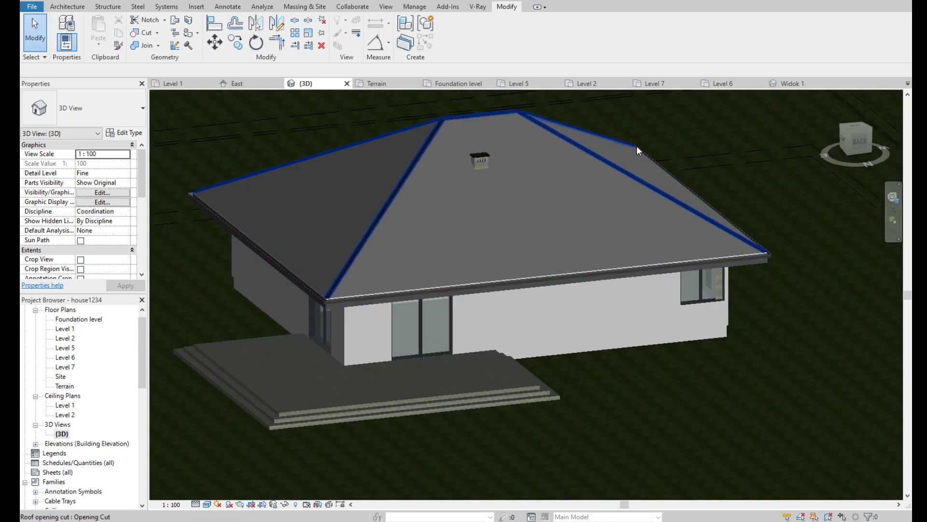
left_click(868, 142)
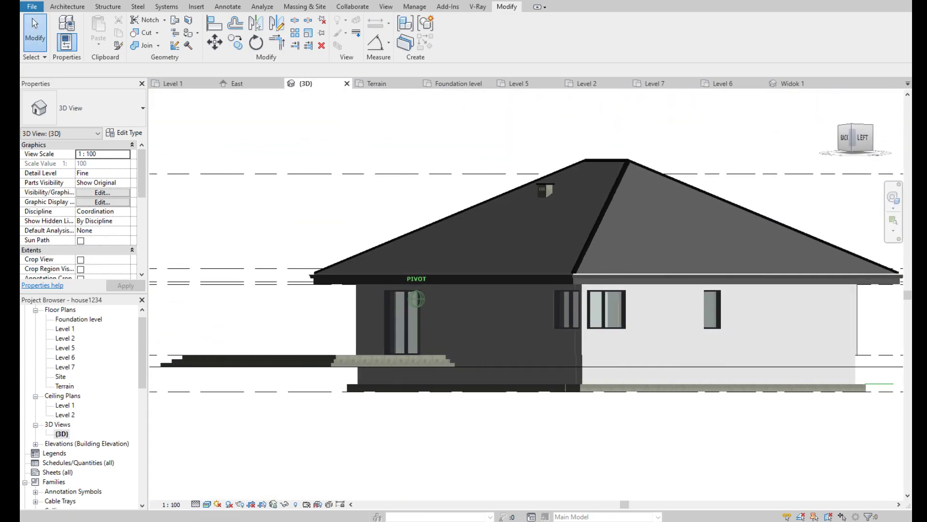
scroll(538, 300, "up", 3)
scroll(531, 297, "up", 1)
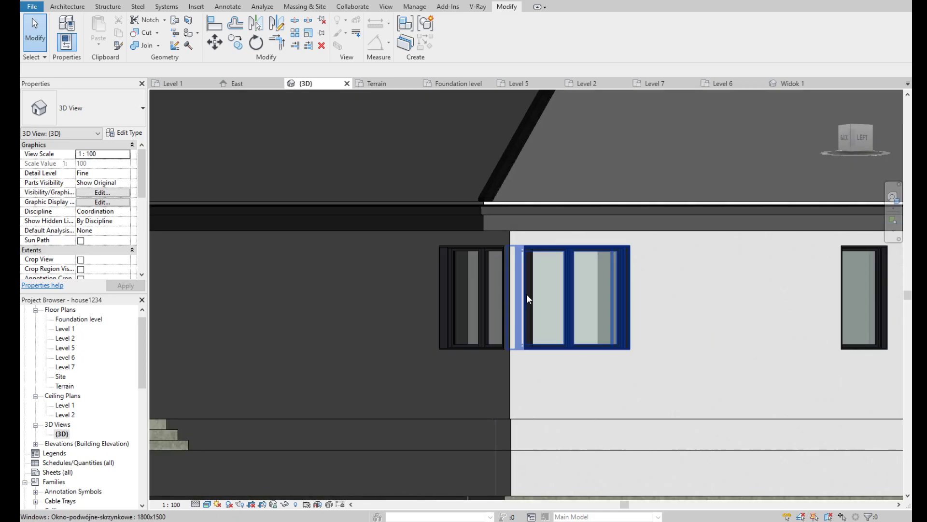
left_click(526, 294)
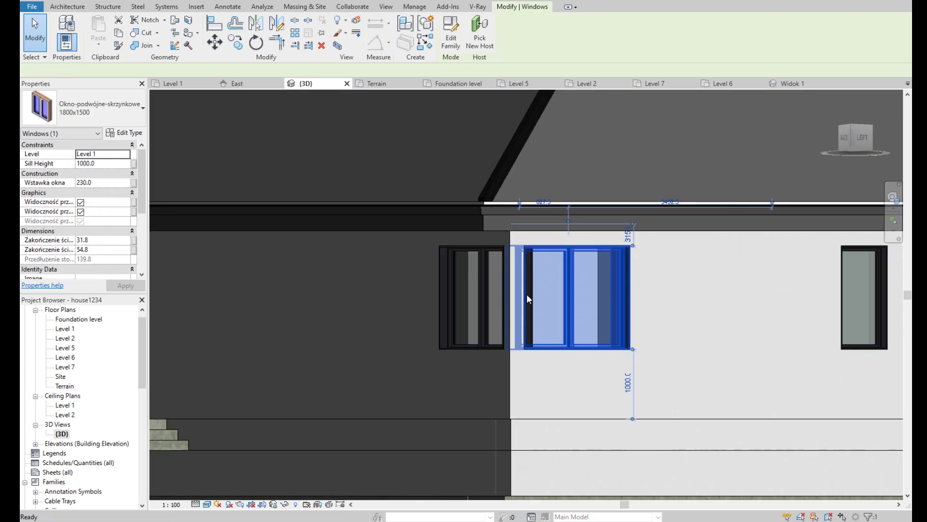
double_click(526, 293)
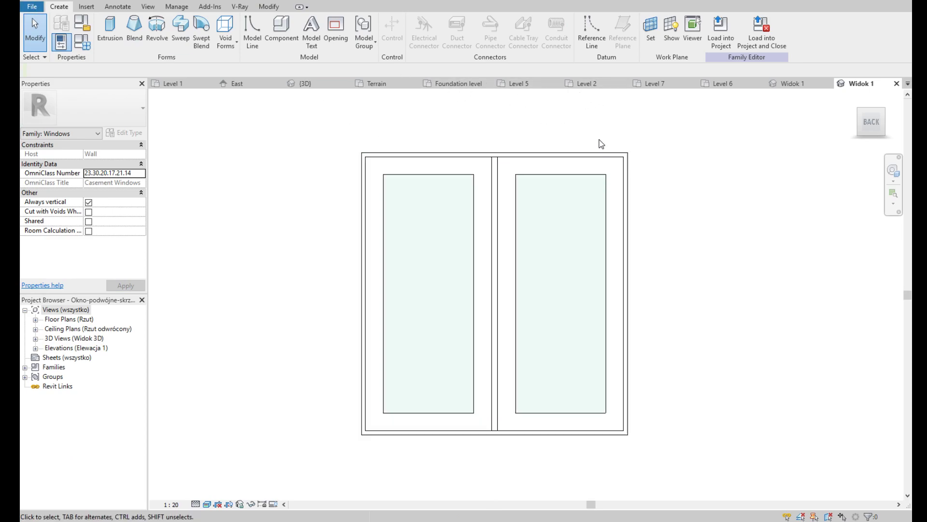
left_click(896, 84)
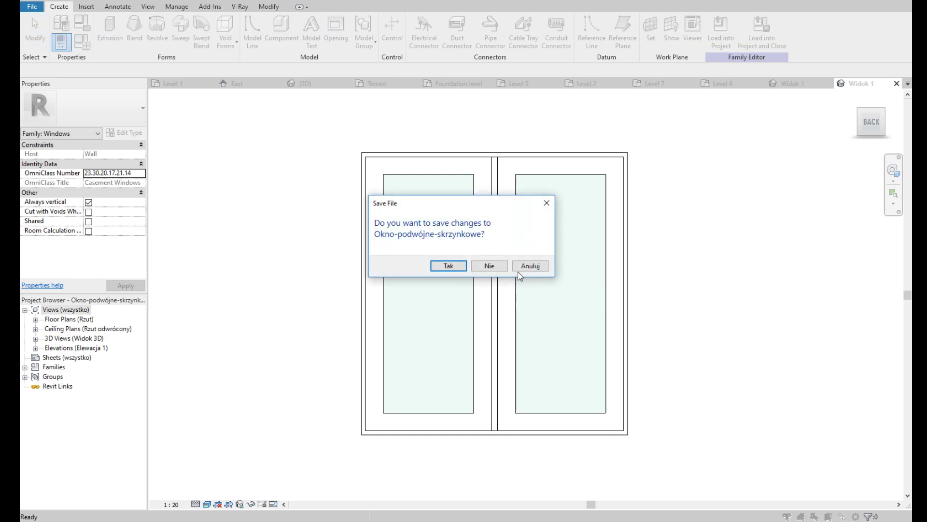
left_click(489, 266)
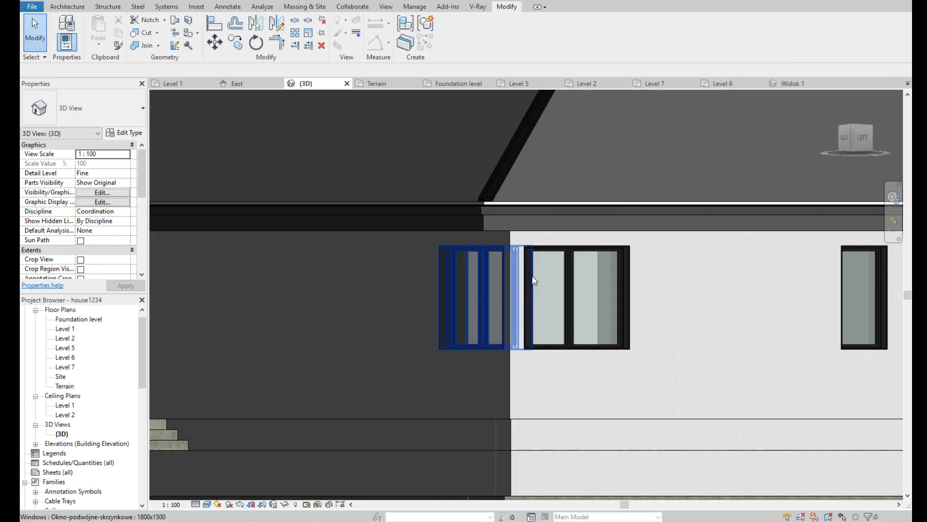
Step: Delete the right-hand 1800x1500 window from the white wall
key("Tab")
left_click(534, 286)
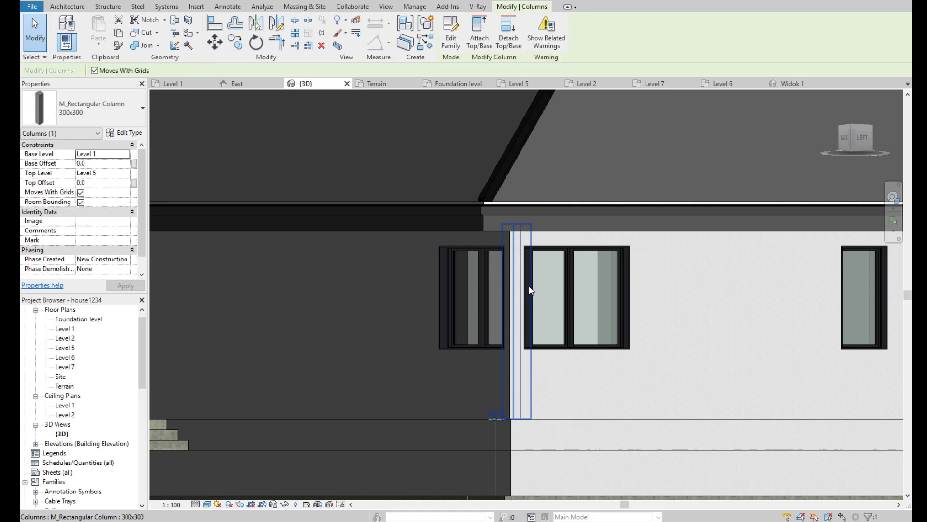
key("Escape")
left_click(571, 253)
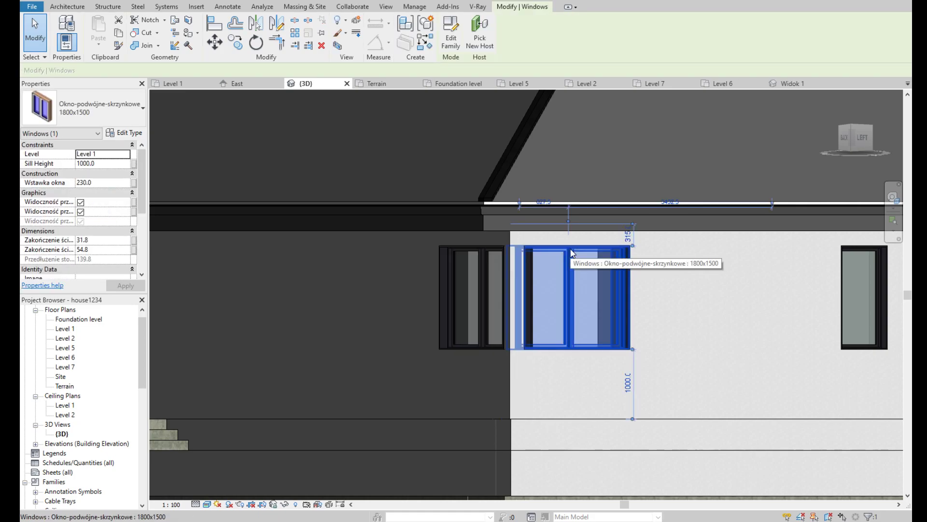
key("Delete")
left_click(84, 10)
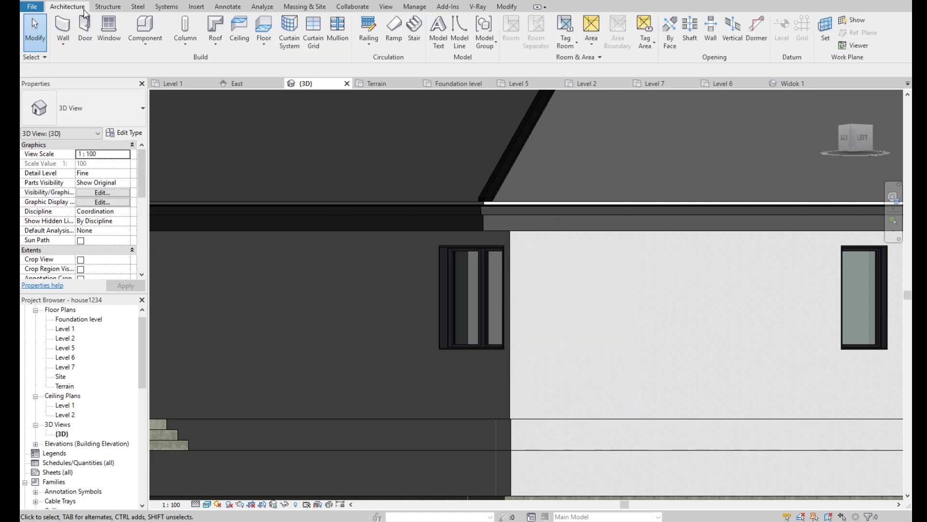
Step: Start a new window and browse Load Family to the Poland\Okna folder
left_click(103, 43)
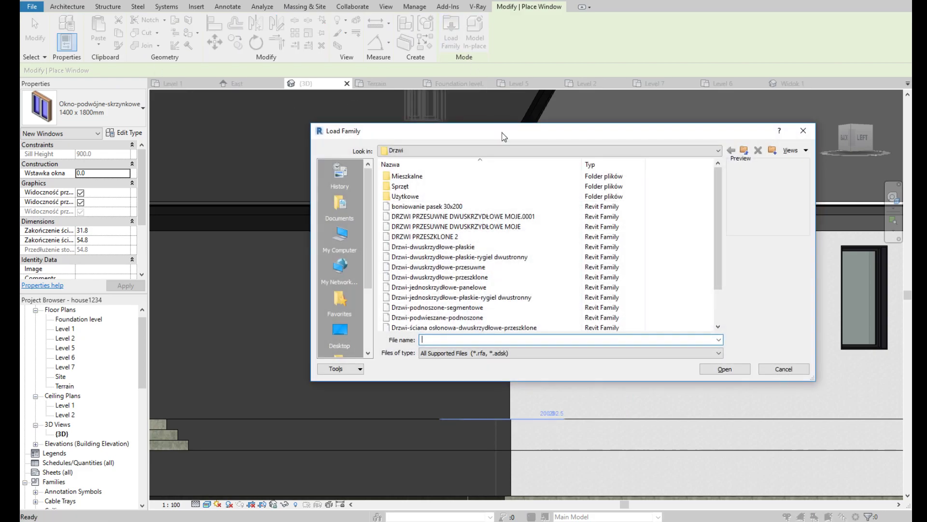
scroll(496, 312, "down", 2)
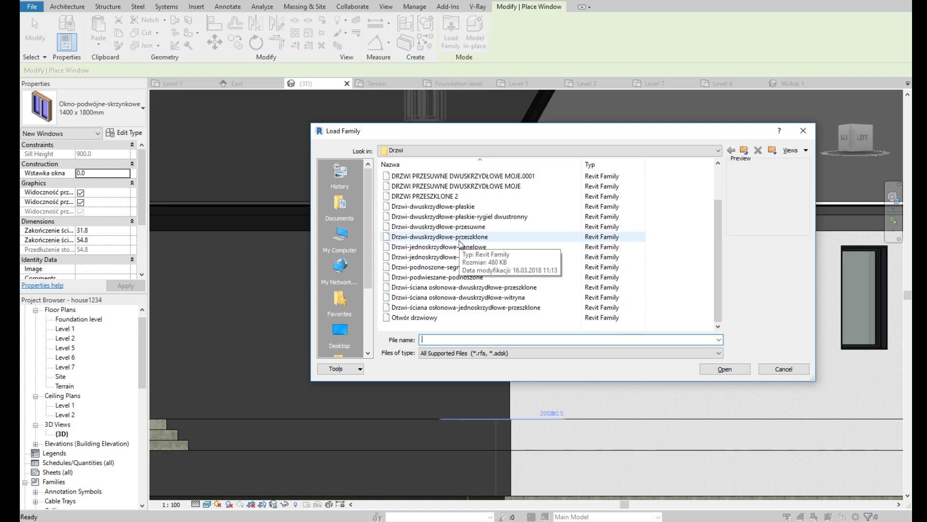
left_click(715, 150)
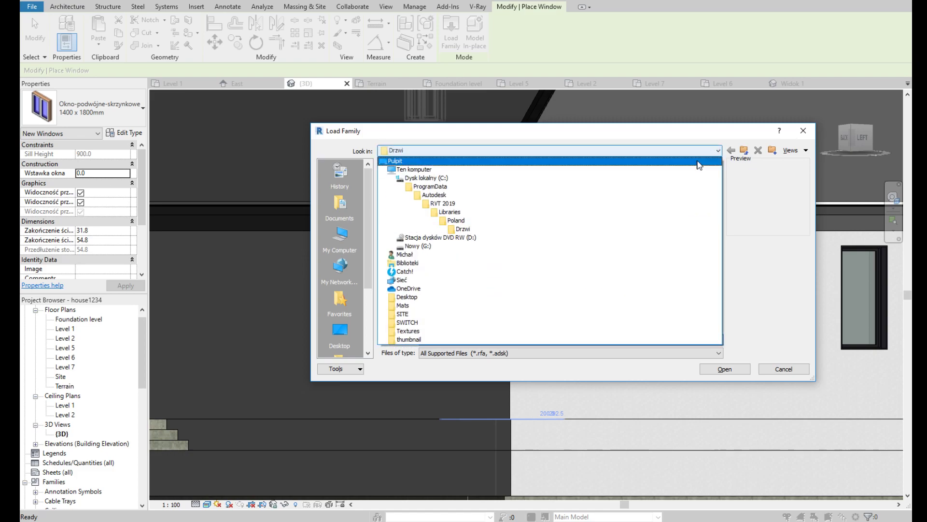
left_click(489, 220)
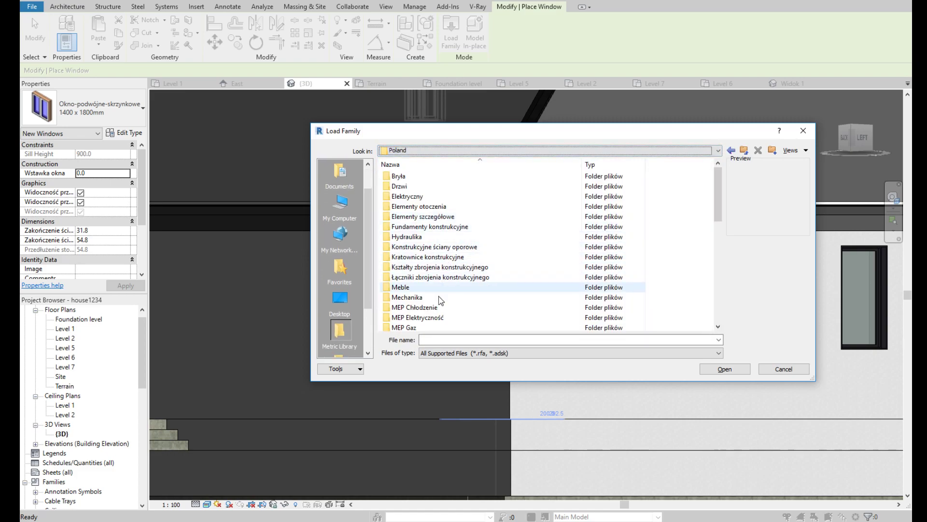
scroll(437, 297, "down", 5)
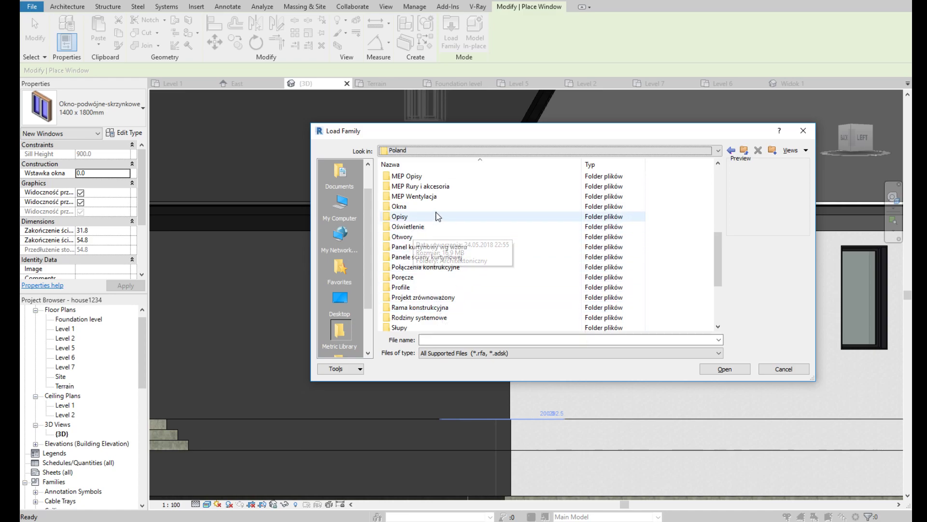
double_click(400, 207)
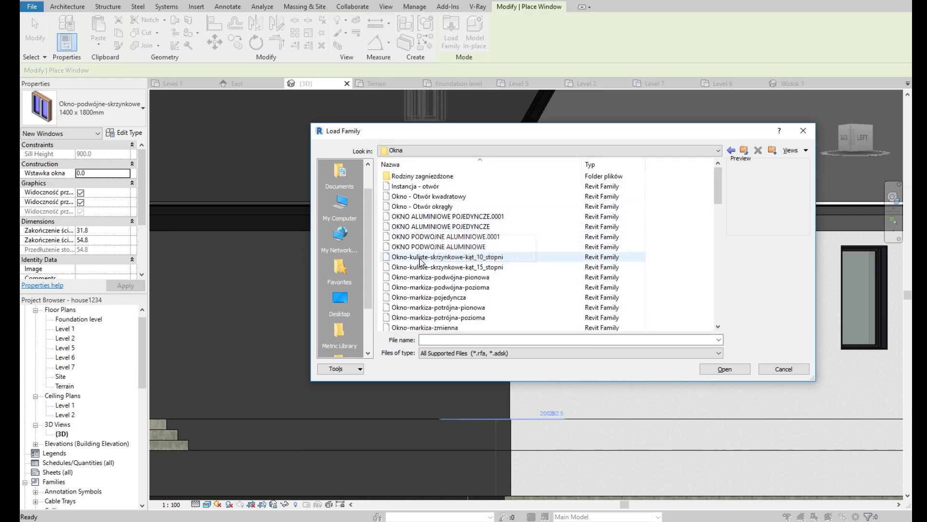
Step: Preview the Okna window families and select Okno-markiza-pojedyncza.rfa
left_click(435, 318)
scroll(435, 319, "down", 2)
left_click(435, 277)
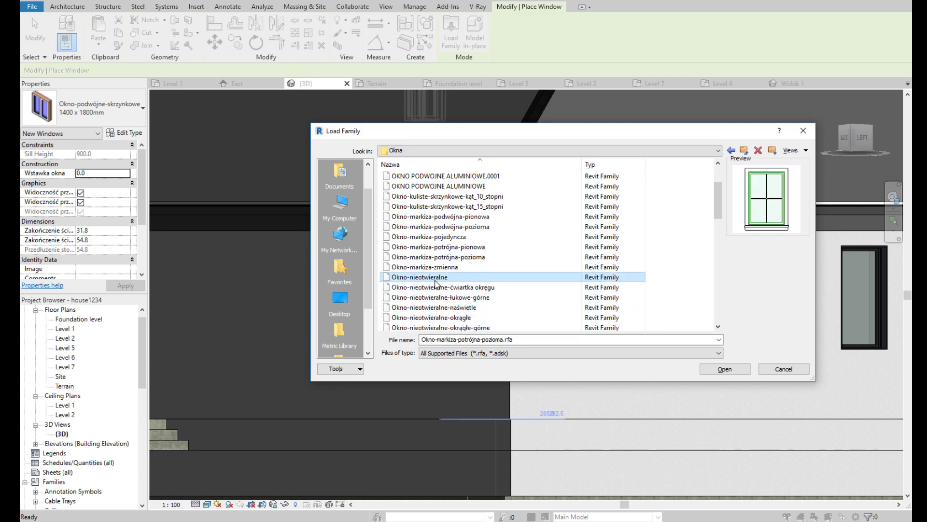
left_click(434, 297)
left_click(435, 317)
left_click(435, 237)
left_click(431, 275)
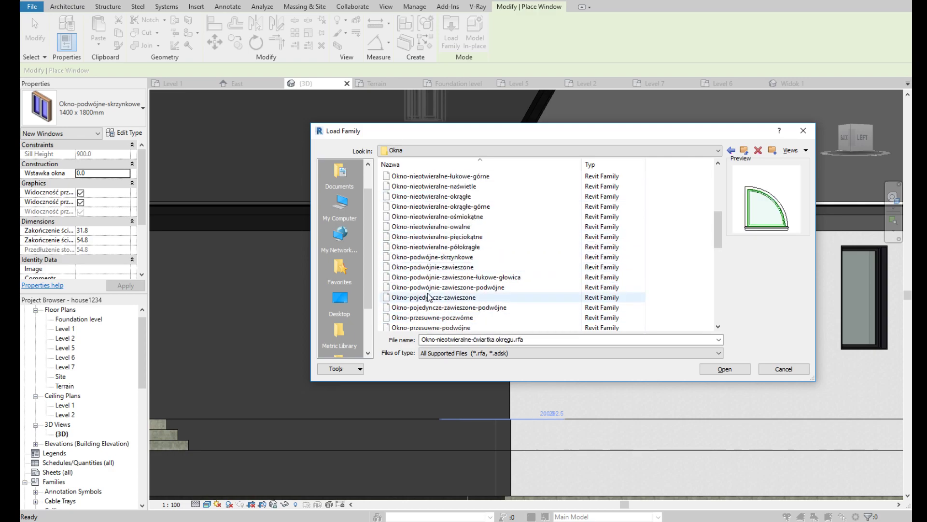
scroll(433, 276, "down", 3)
left_click(433, 276)
left_click(436, 280)
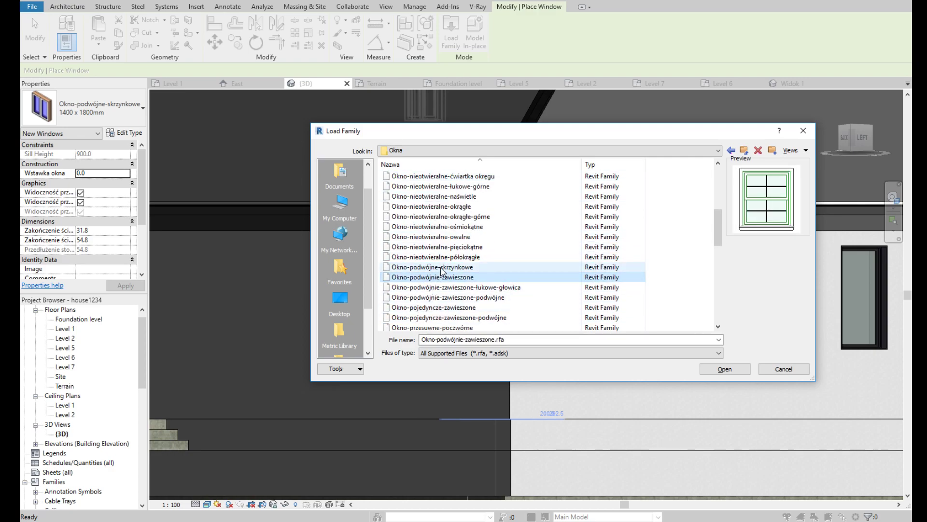
scroll(439, 282, "up", 2)
scroll(444, 283, "up", 2)
left_click(447, 267)
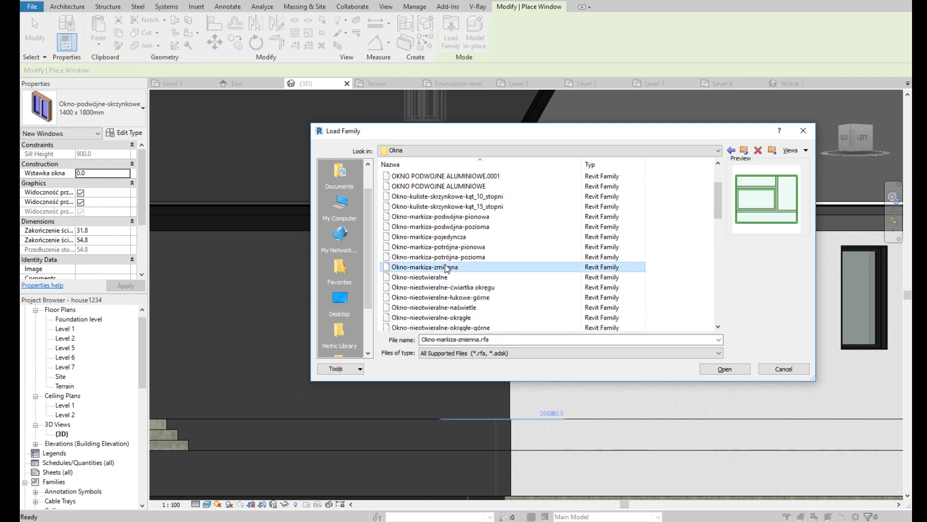
left_click(446, 256)
left_click(446, 237)
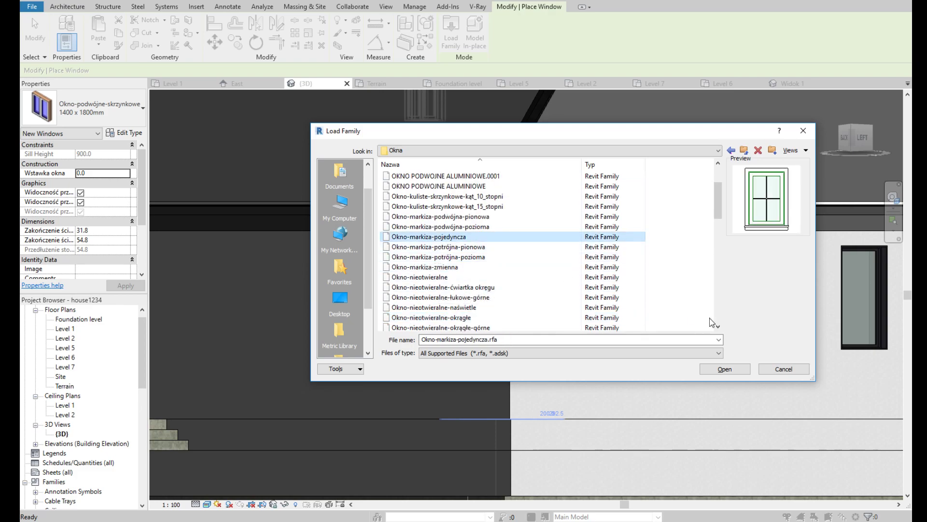
Step: Load the 900 x 1650mm type and place it in the white wall near the corner
left_click(727, 370)
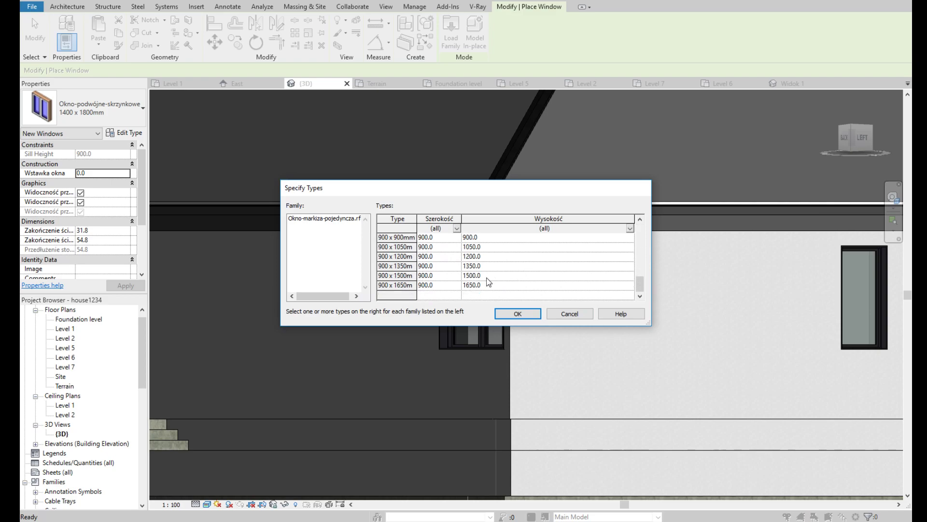
left_click(404, 287)
left_click(518, 314)
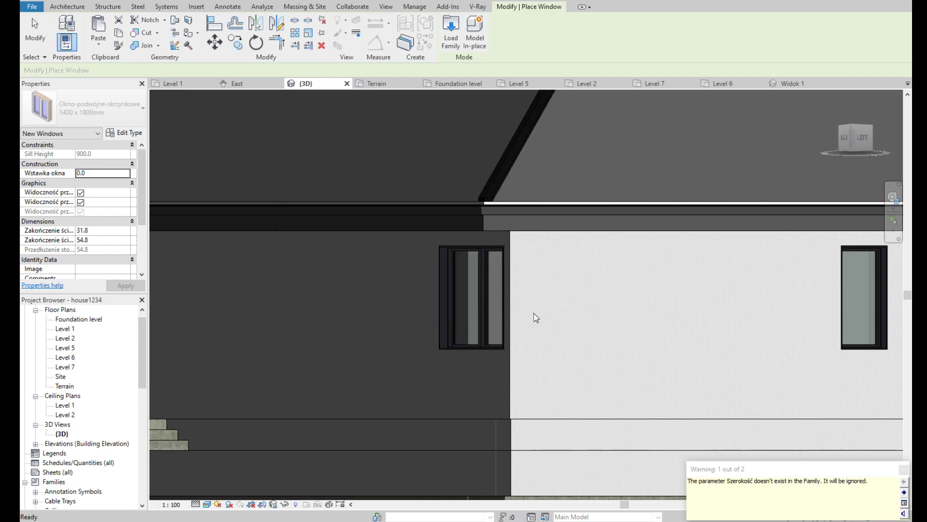
left_click(574, 294)
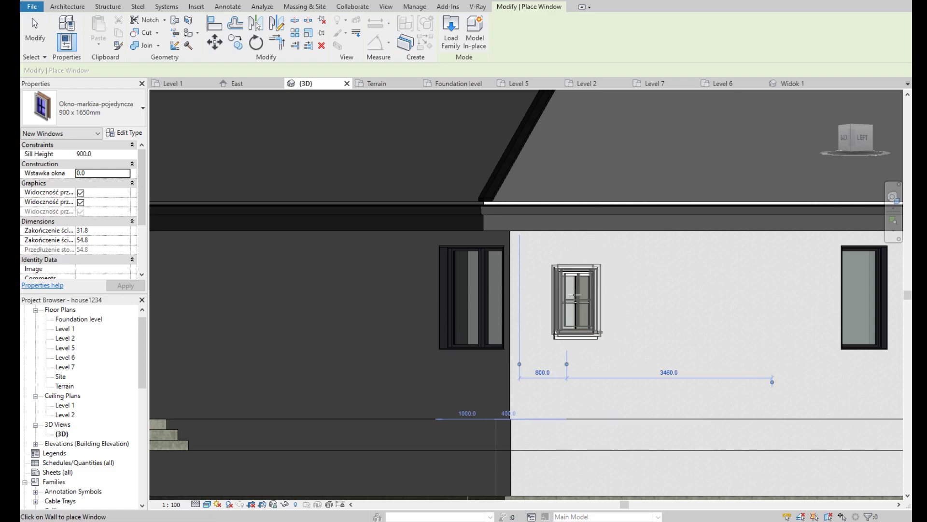
key("Escape")
key("Escape")
Step: Delete the muntins and outer trim from the Okno-markiza-pojedyncza family
double_click(588, 306)
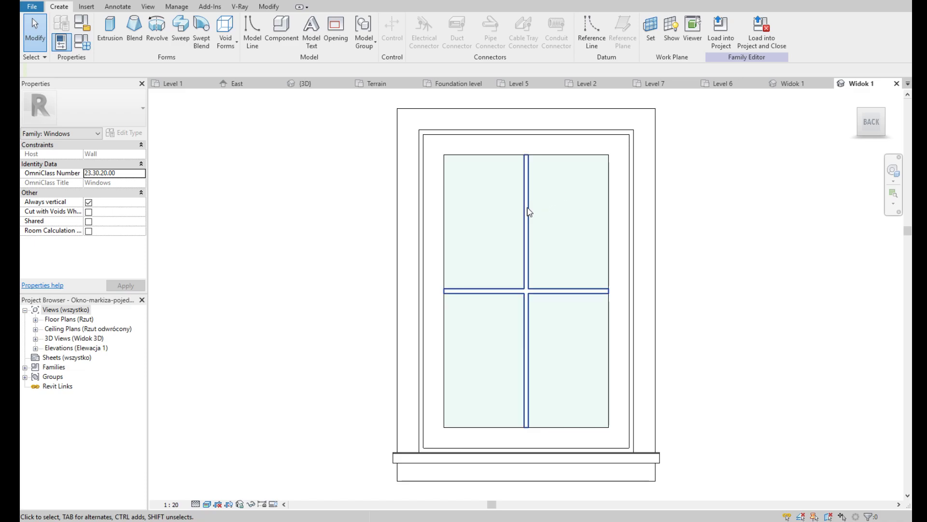
left_click(527, 212)
key("Delete")
left_click(655, 202)
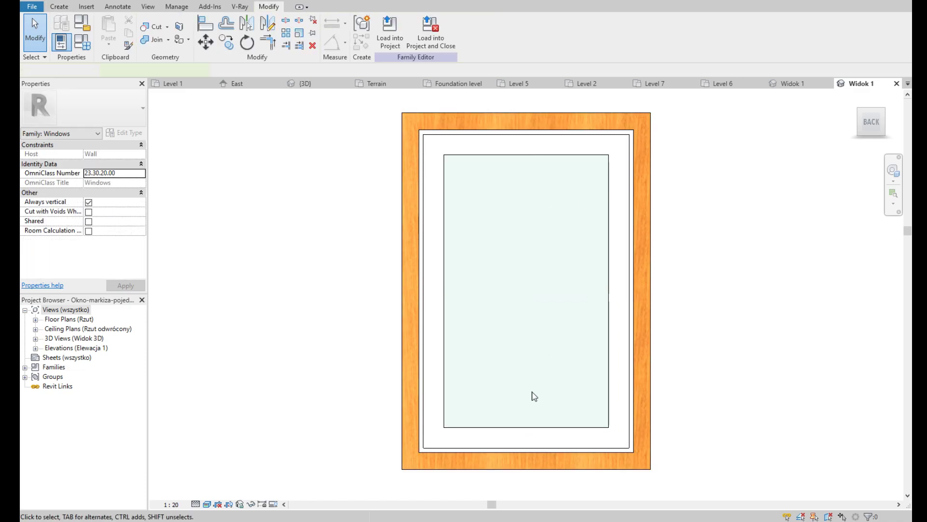
scroll(536, 397, "down", 2)
key("Delete")
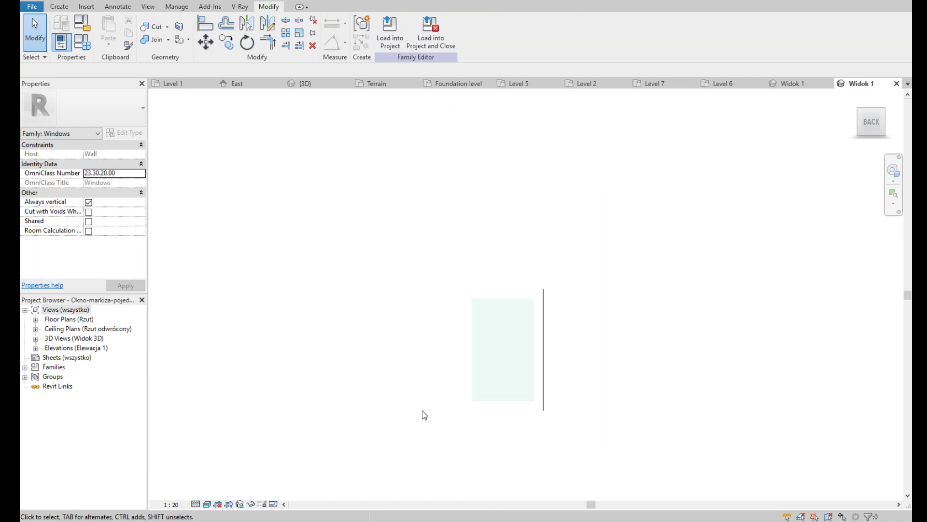
left_click(884, 110)
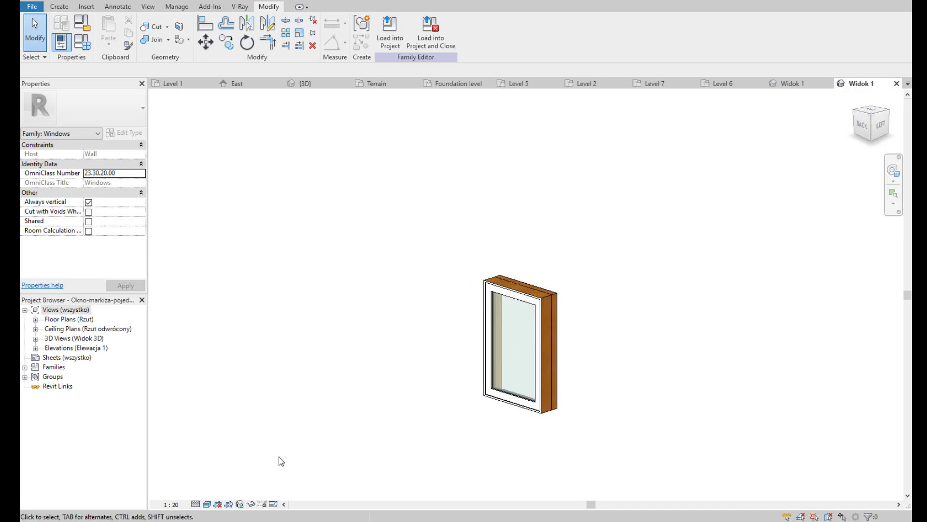
left_click(209, 507)
left_click(470, 394)
Step: Load the edited family into house1234.rvt, overwriting the existing version
left_click(430, 49)
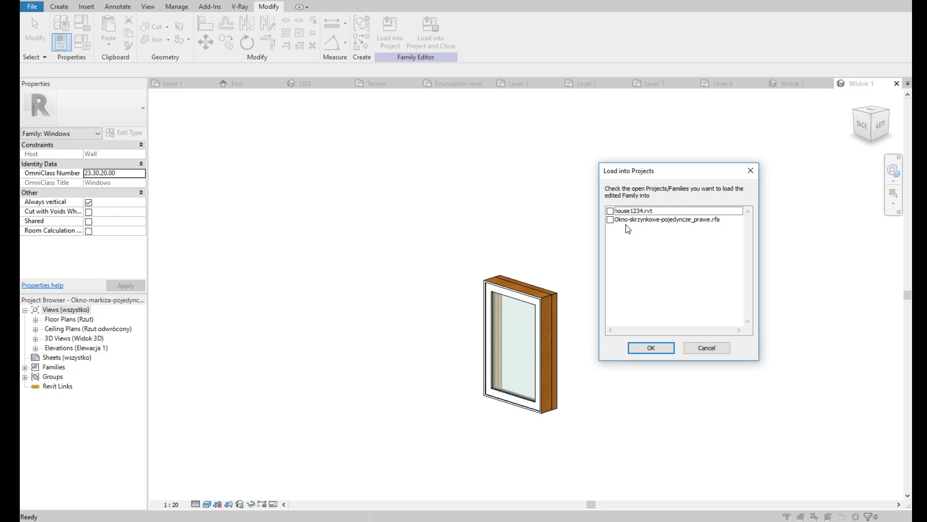
left_click(652, 348)
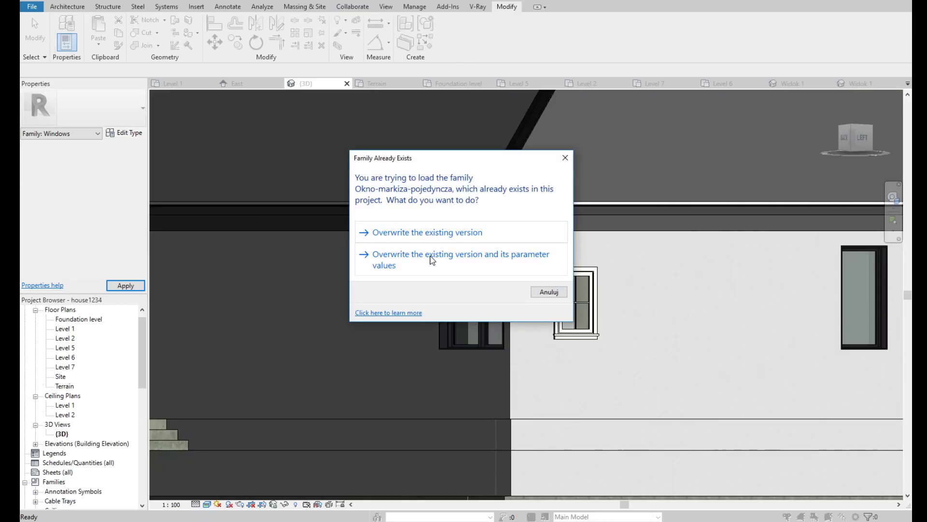
left_click(461, 237)
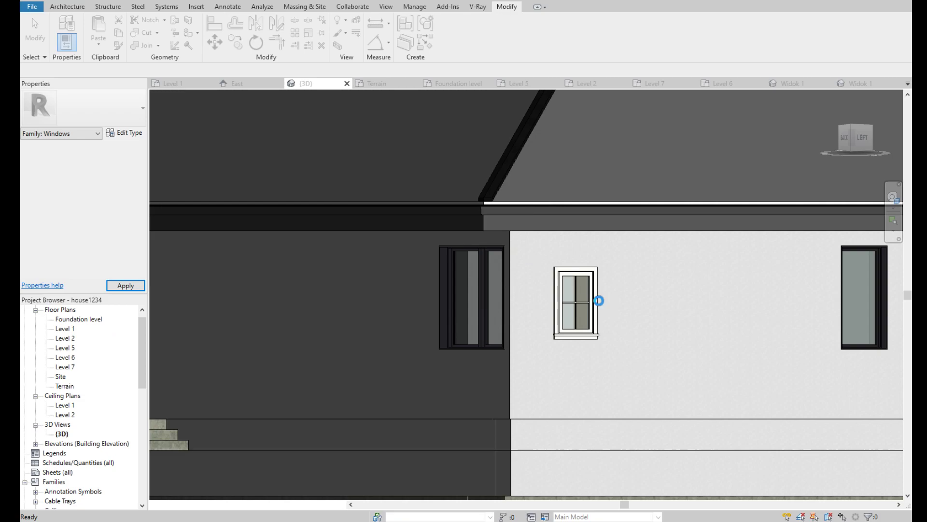
scroll(585, 274, "up", 3)
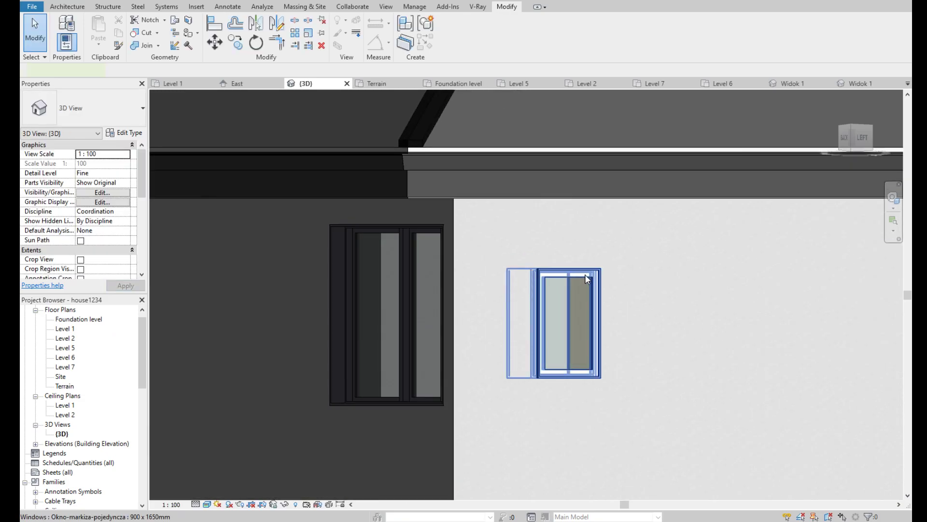
left_click(575, 295)
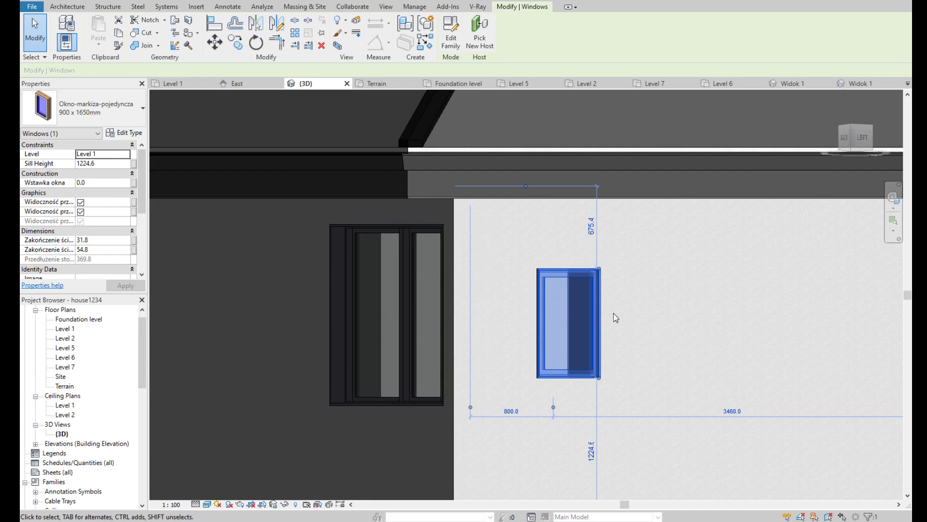
Step: Open the window family and inspect its glass panel and frame sweep elements
double_click(590, 279)
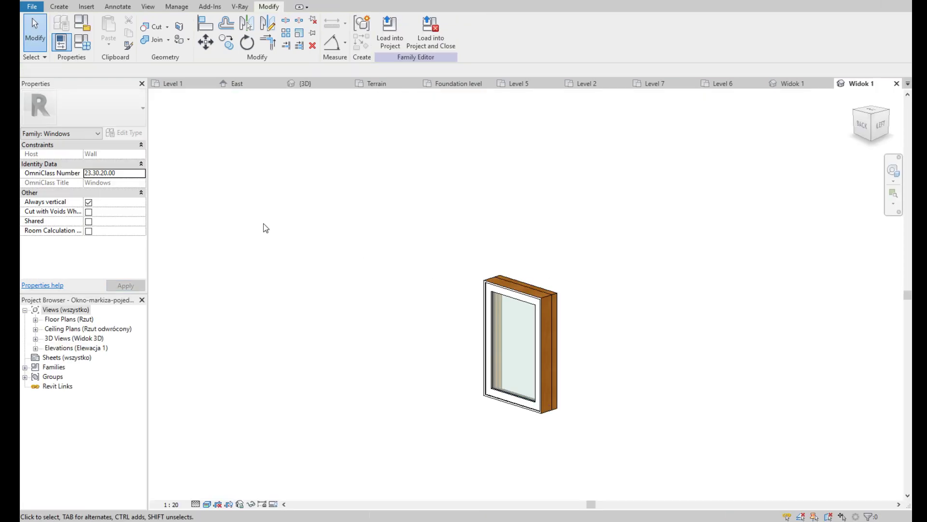
left_click(497, 296)
left_click(558, 338)
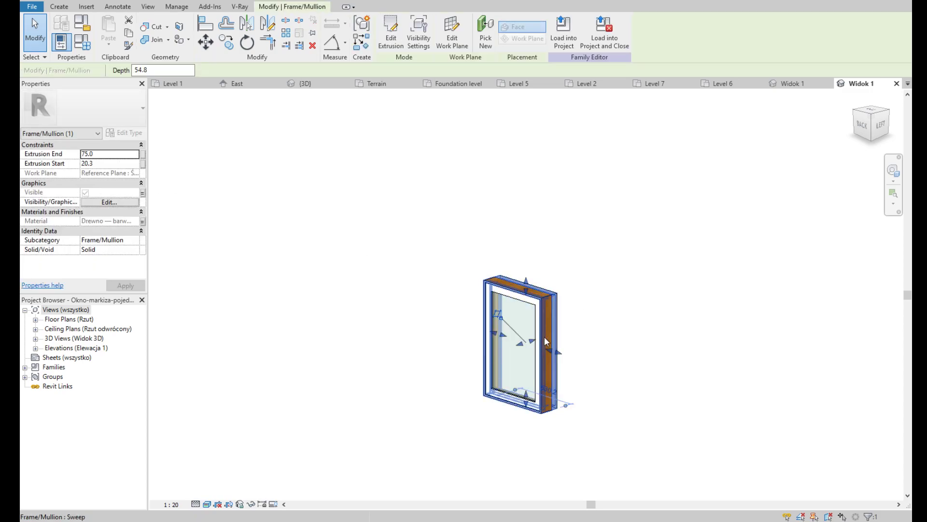
left_click(558, 340)
key("Escape")
left_click(550, 332)
key("Escape")
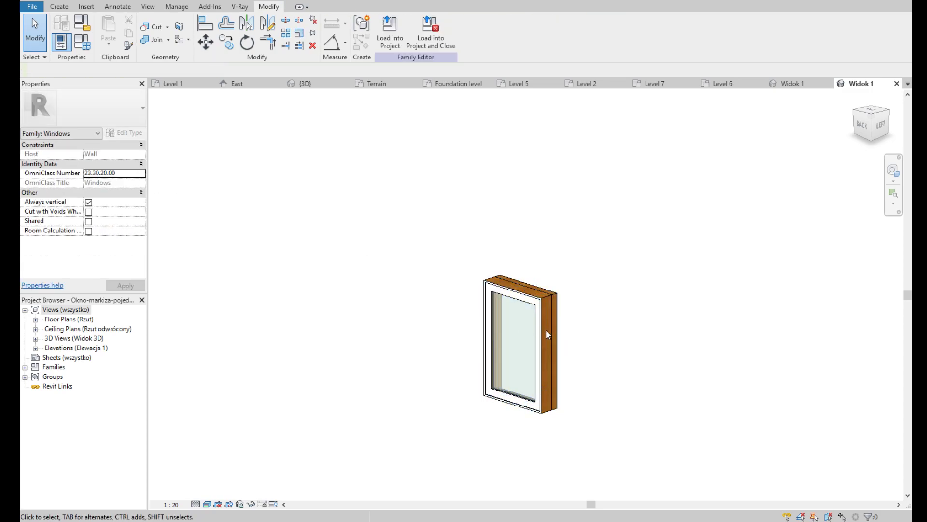
left_click(542, 333)
mouse_move(873, 122)
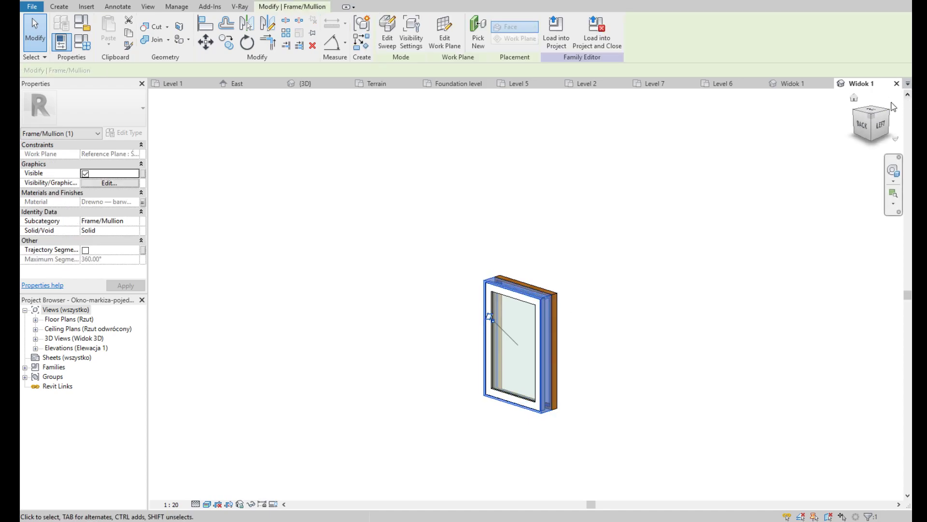
Step: Check the top frame extrusion in 3D, then load the family into house1234
left_click(868, 127)
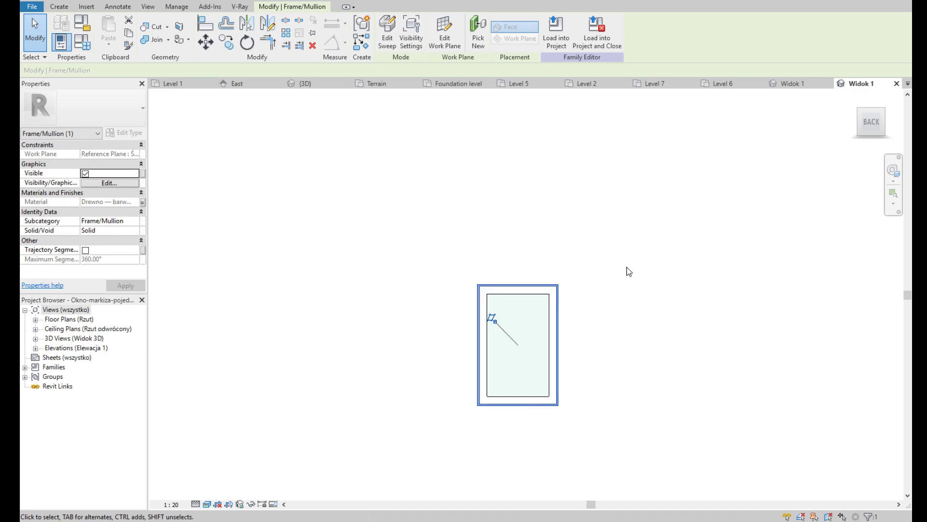
left_click(858, 109)
scroll(476, 293, "up", 5)
left_click(476, 294)
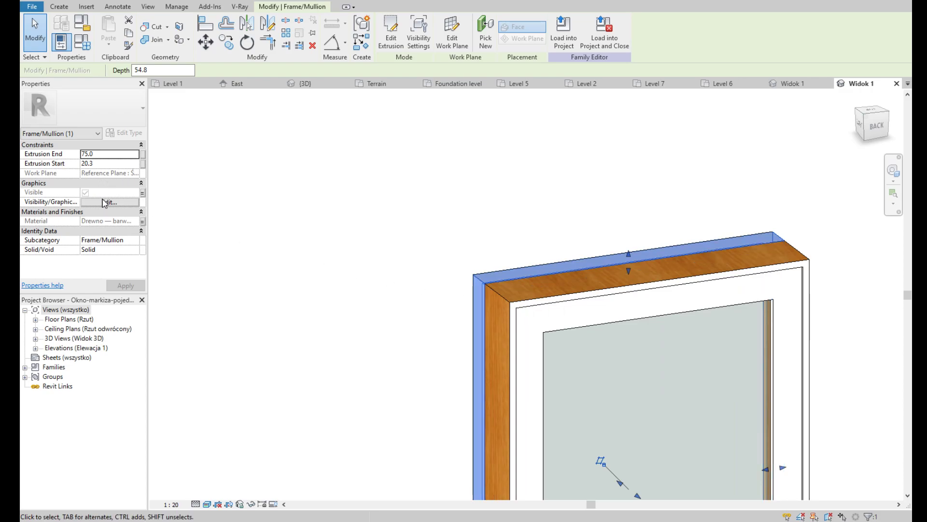
scroll(379, 209, "down", 3)
key("Escape")
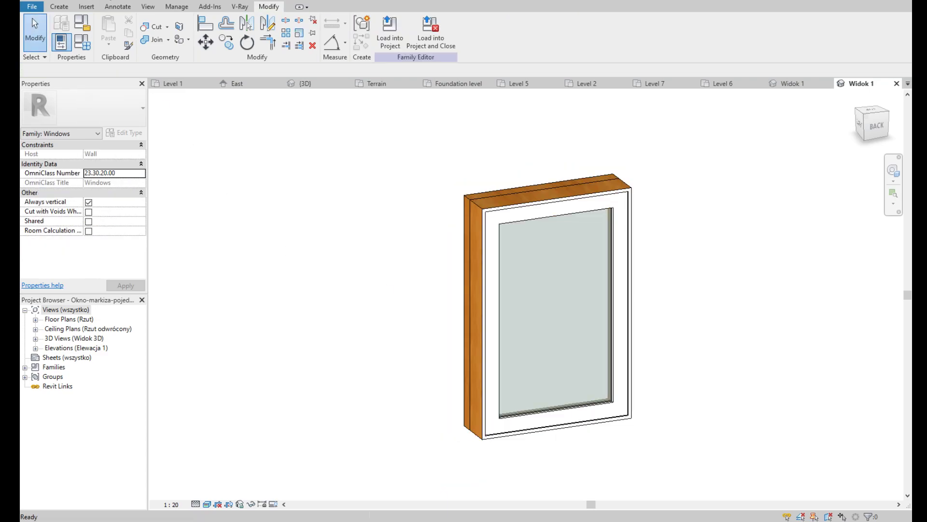
left_click(390, 33)
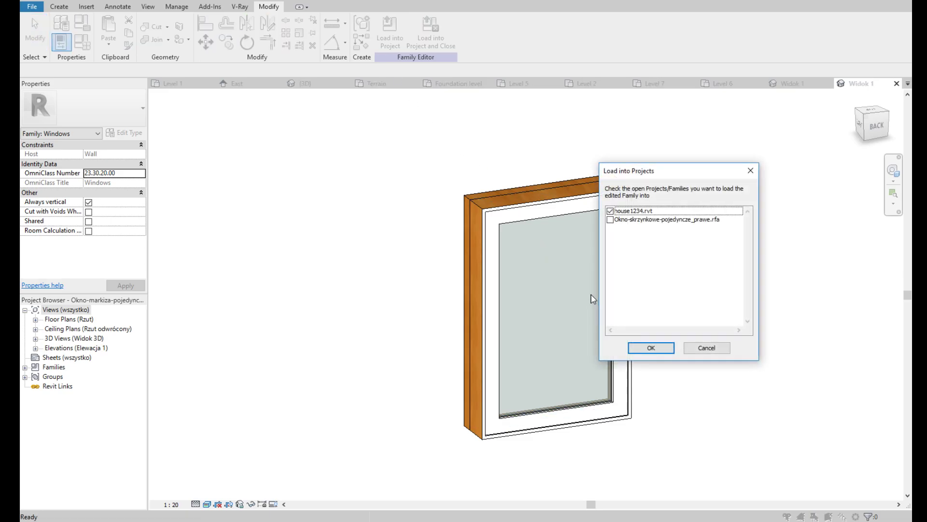
left_click(660, 353)
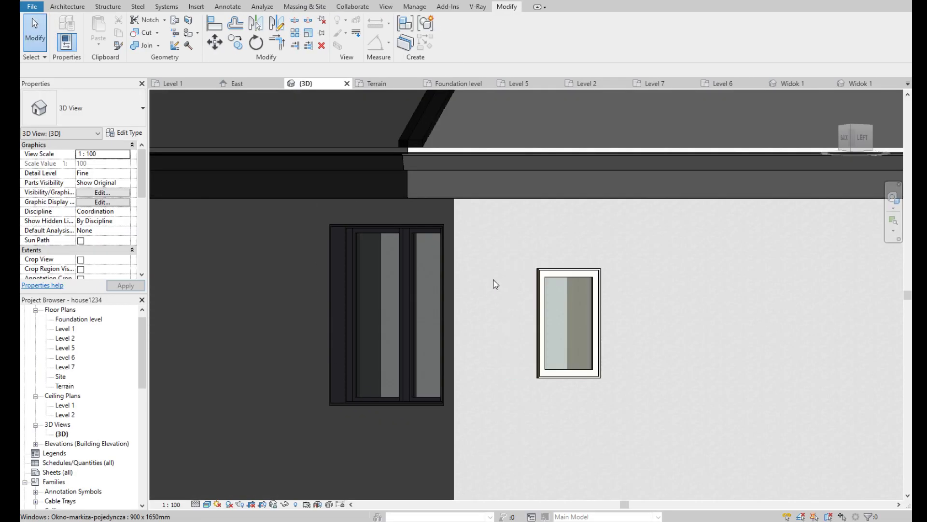
Step: Drag the left window onto the right window and dismiss the overlap warning
left_click(417, 276)
left_click_drag(416, 275, 572, 274)
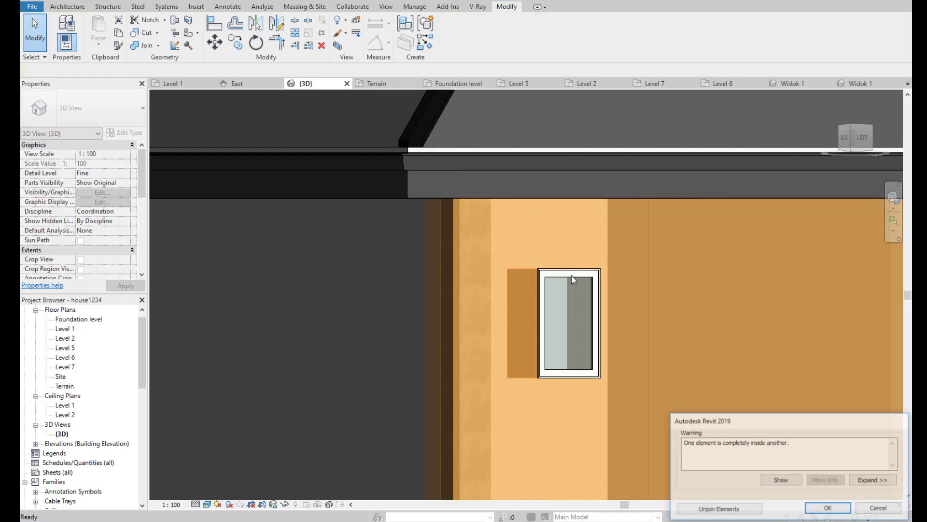
left_click(829, 509)
Step: In the Level 1 plan, open type properties of the left-wall window
left_click(75, 332)
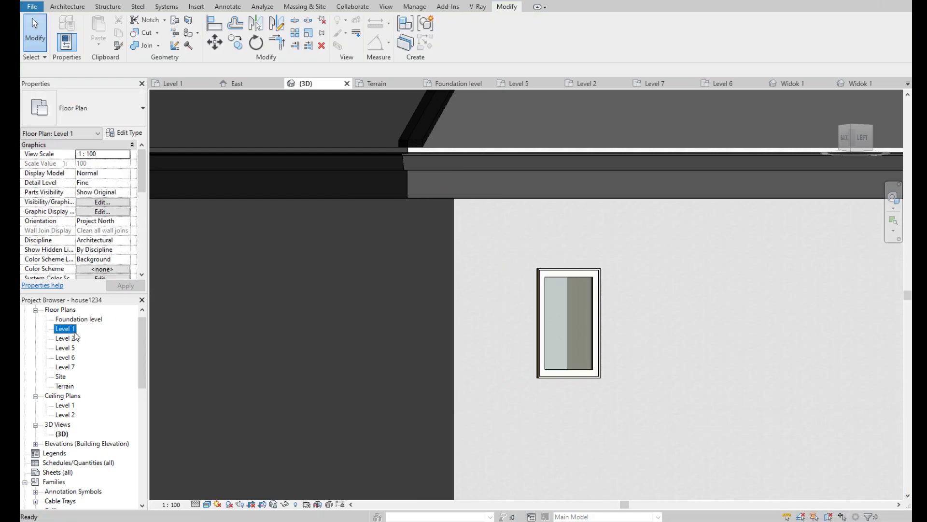
double_click(68, 329)
left_click(308, 326)
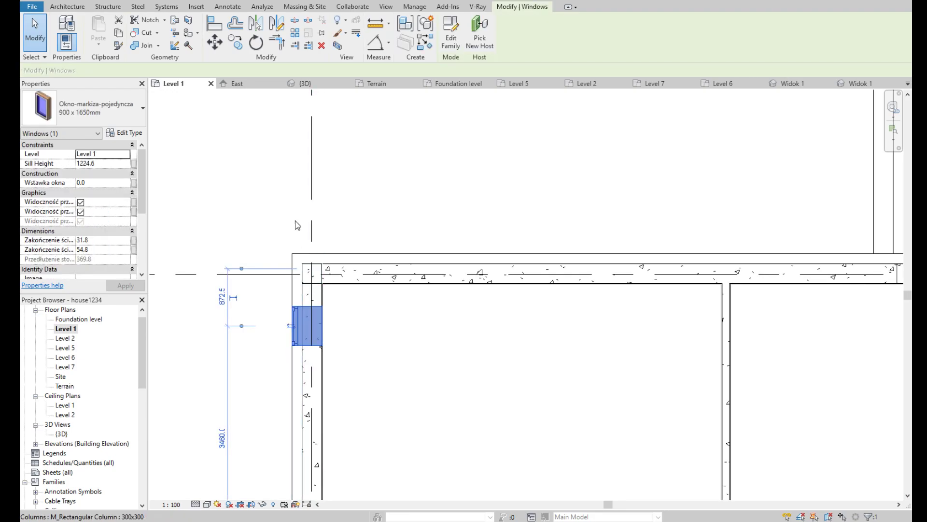
left_click(144, 134)
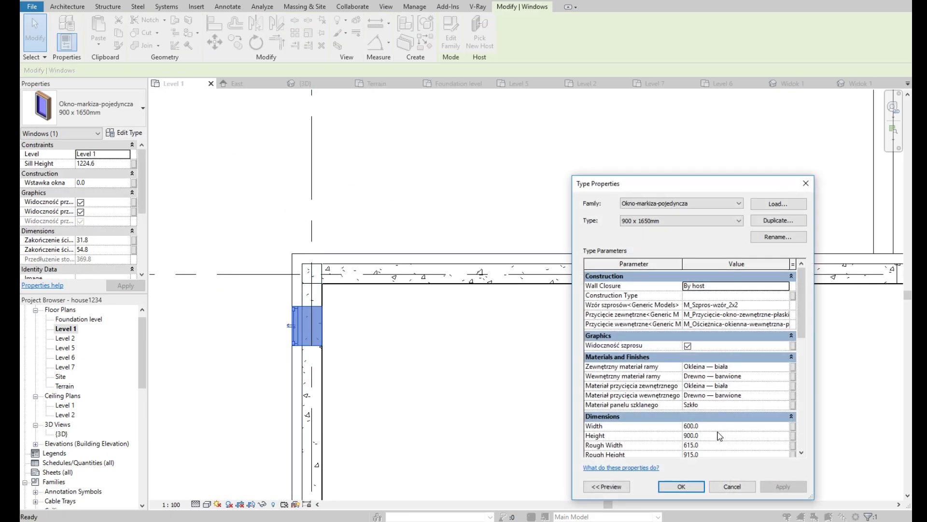
Step: Set the exterior and interior frame materials to Aluminum
left_click(785, 367)
scroll(442, 215, "up", 10)
scroll(447, 213, "up", 5)
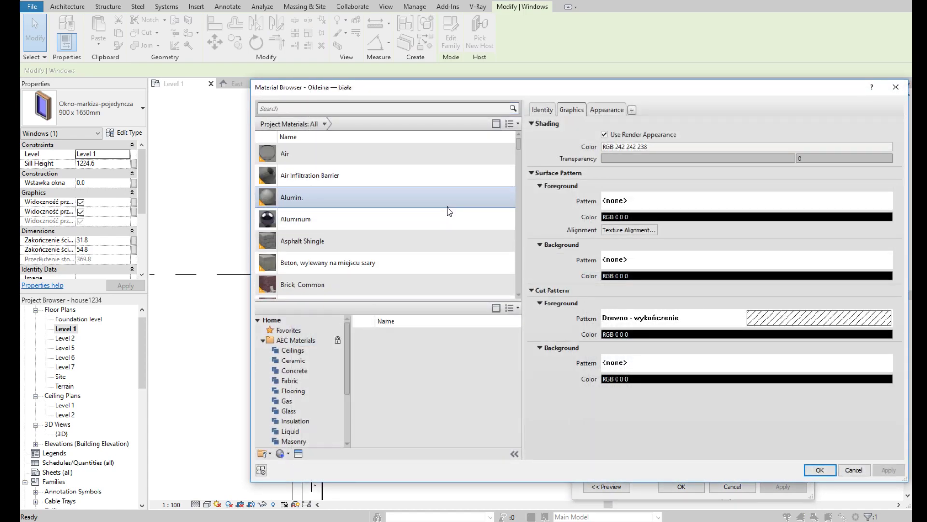
double_click(369, 219)
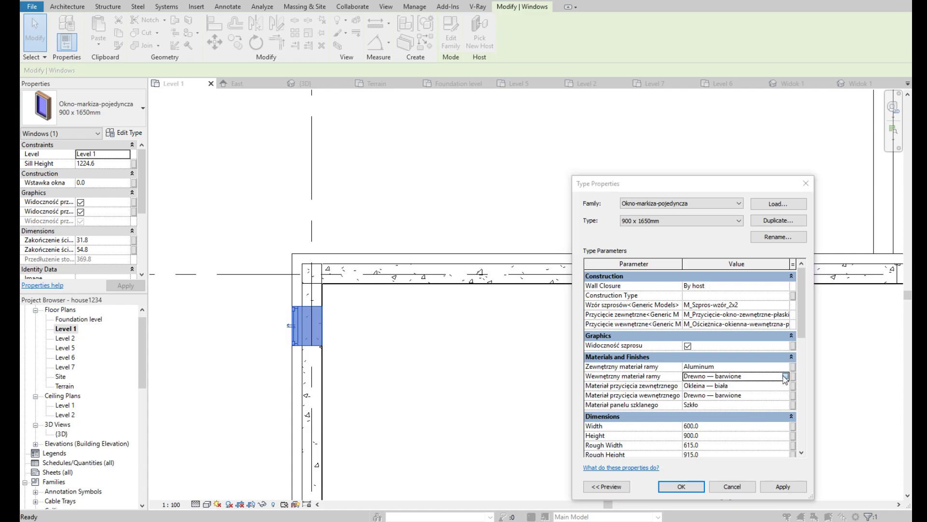
left_click(786, 376)
scroll(338, 219, "up", 5)
double_click(319, 218)
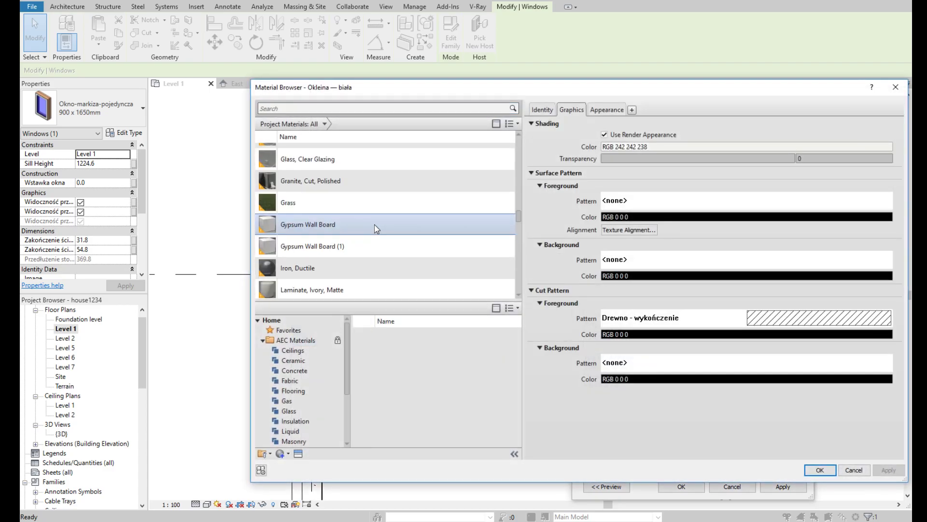
Step: Set both trim materials to Aluminum; size 1185 × 1485, rough opening 1200 × 1500
scroll(374, 224, "up", 5)
scroll(367, 221, "up", 5)
left_click(363, 219)
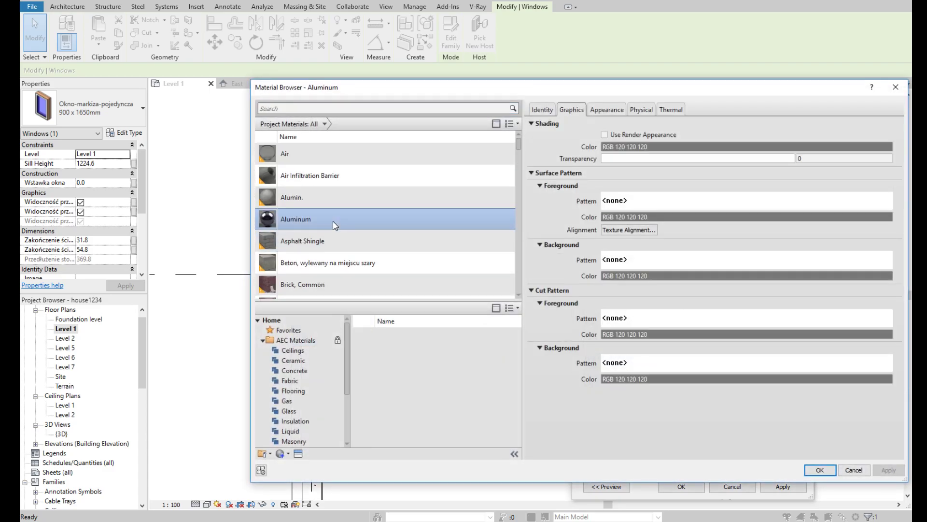
left_click(820, 470)
left_click(786, 395)
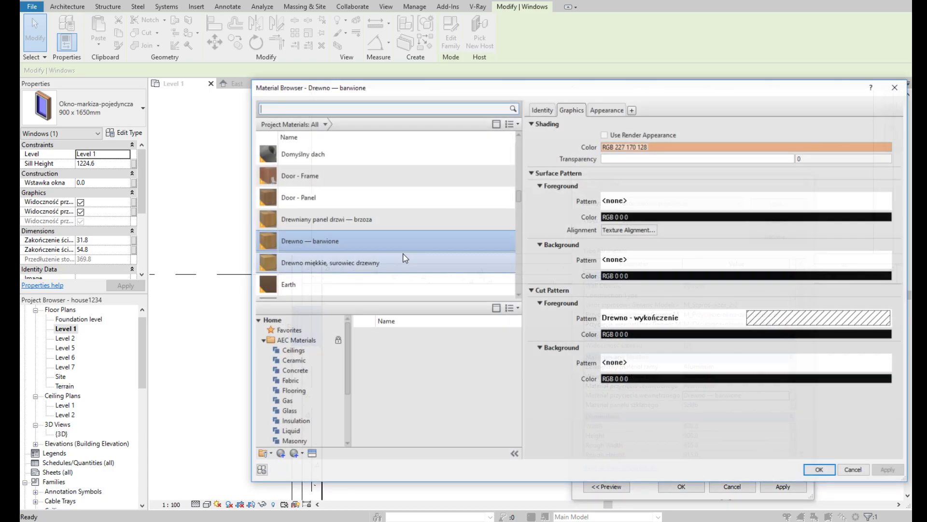
scroll(377, 256, "up", 5)
scroll(338, 208, "up", 3)
left_click(315, 218)
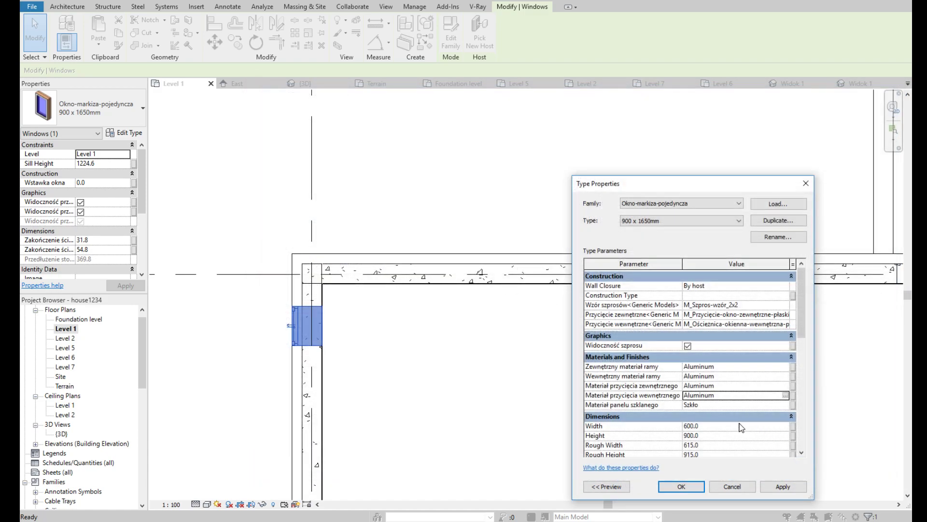
scroll(792, 438, "down", 1)
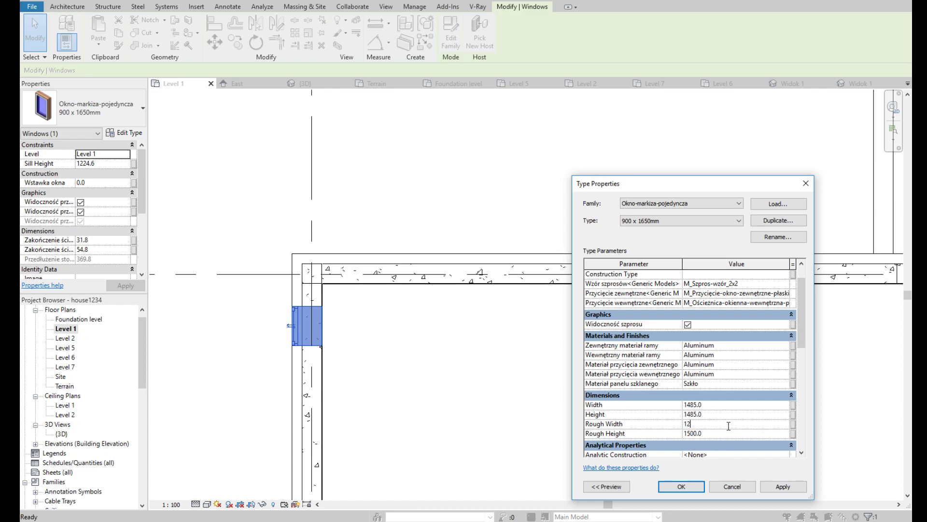
left_click(777, 488)
Step: Apply the new window type and move the window up along the wall
left_click(681, 486)
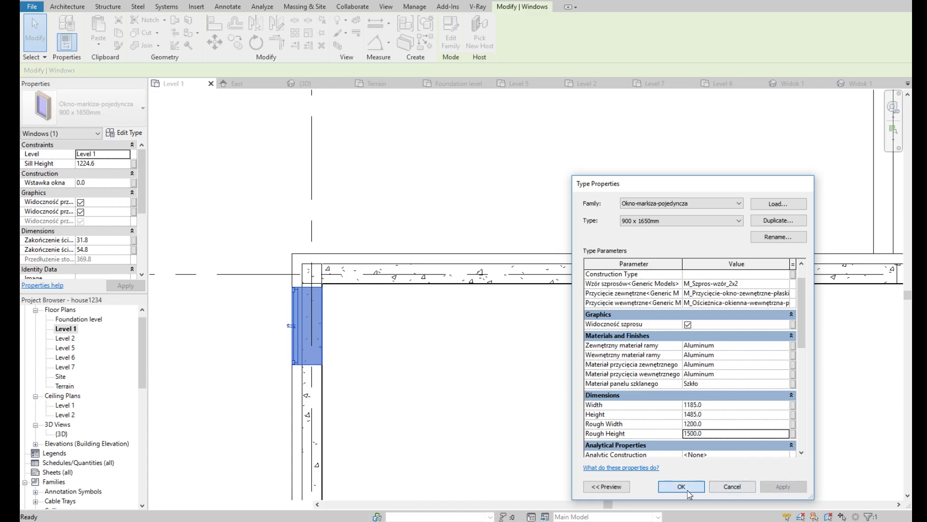
scroll(332, 288, "up", 4)
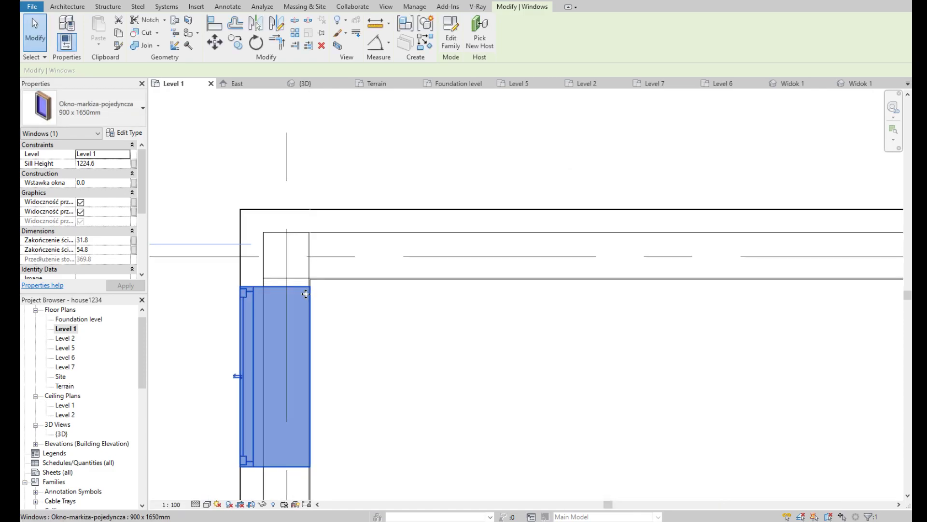
left_click(215, 46)
scroll(271, 286, "up", 4)
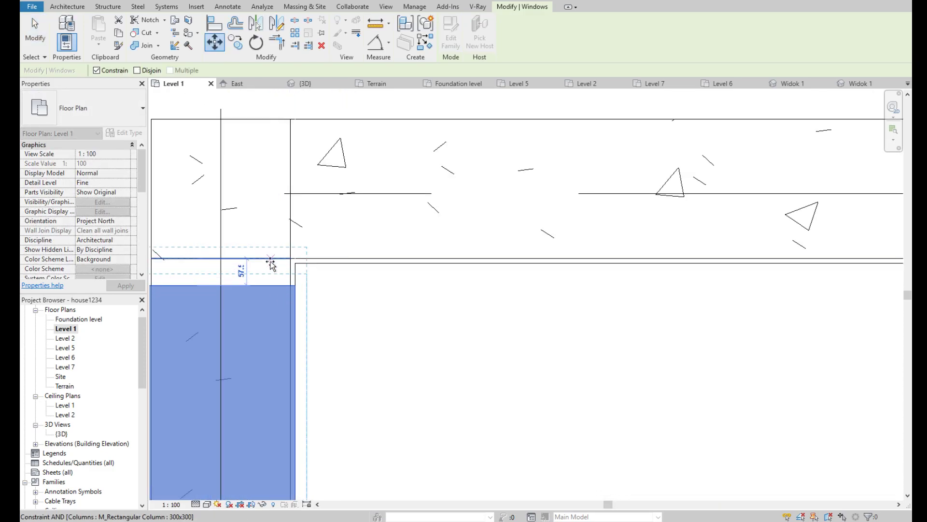
left_click(239, 265)
scroll(337, 279, "down", 3)
scroll(304, 275, "up", 3)
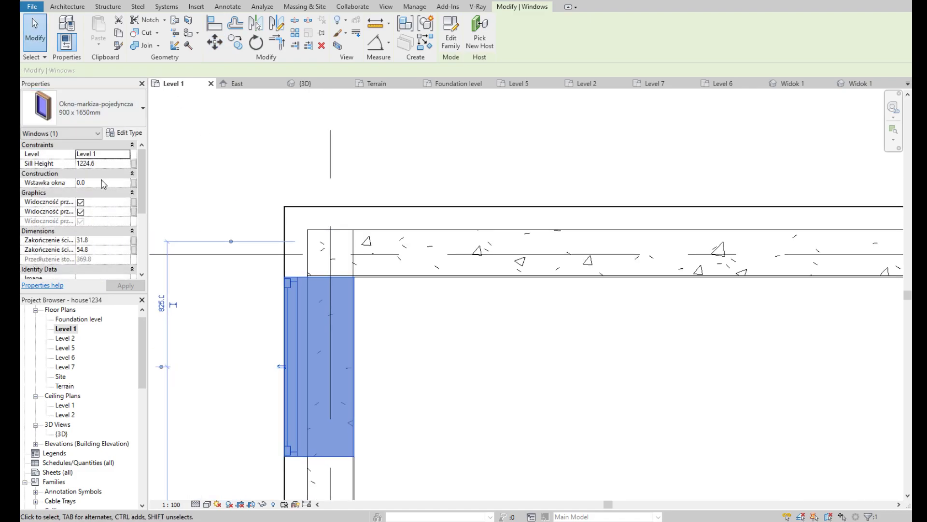
left_click(558, 358)
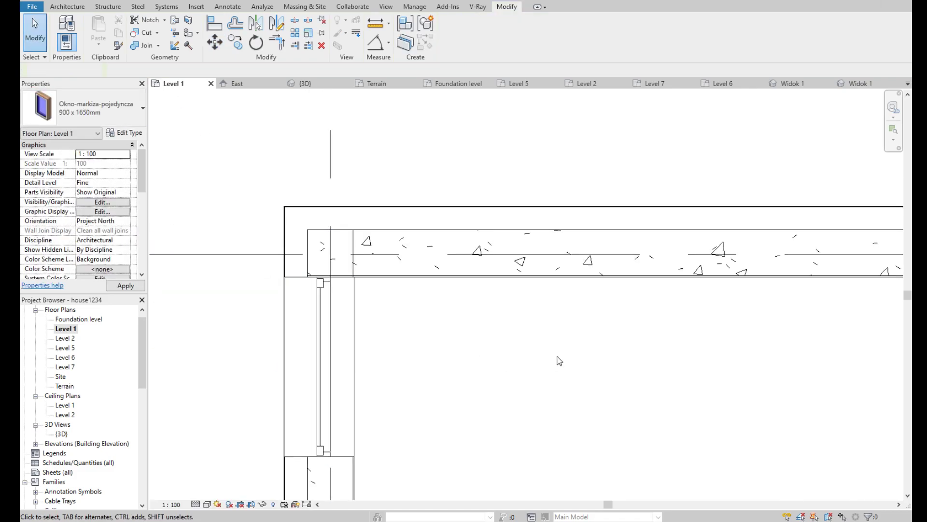
Step: Move the corner window up to the corner again, then undo that move
scroll(460, 344, "down", 2)
scroll(290, 318, "down", 2)
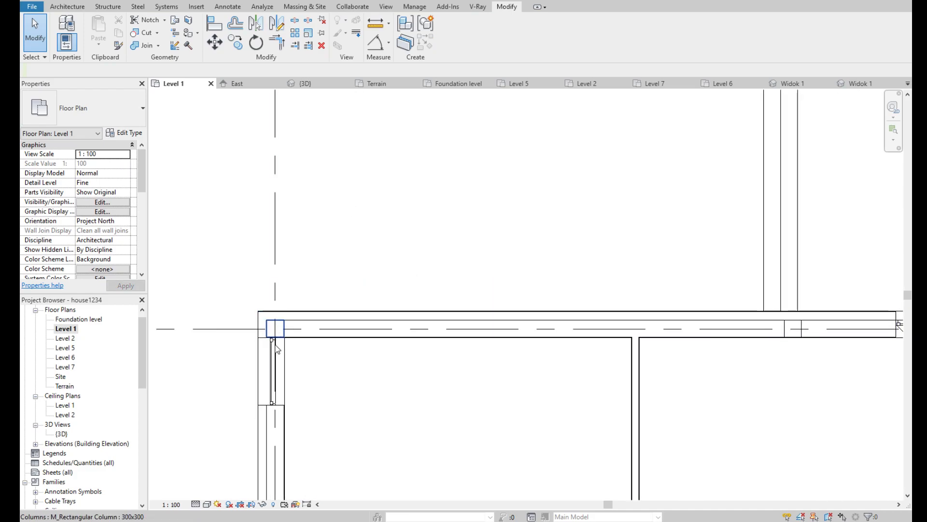
left_click(269, 382)
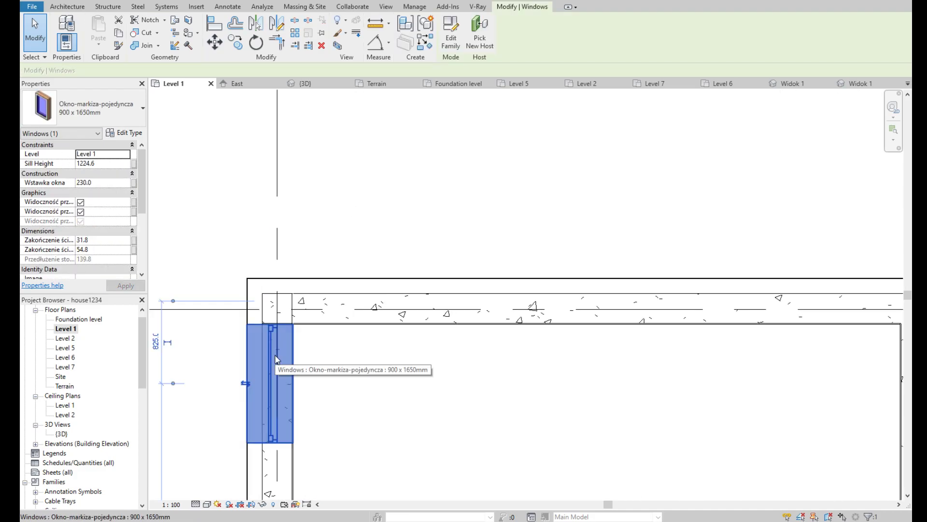
left_click(215, 42)
scroll(265, 309, "up", 3)
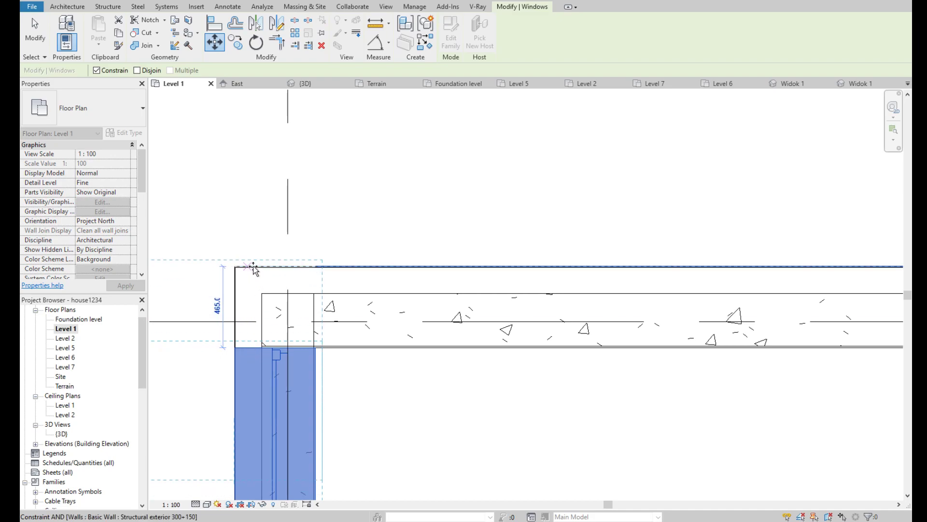
left_click(253, 267)
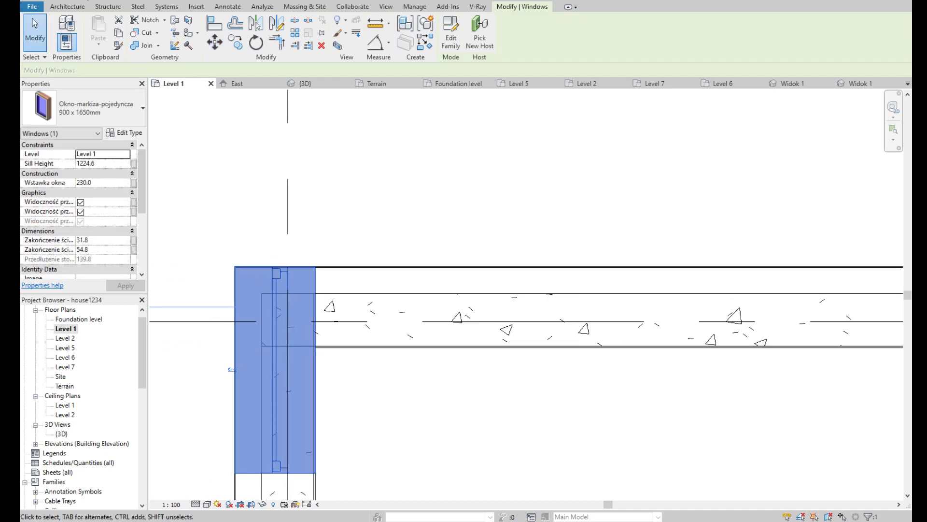
key("ctrl+z")
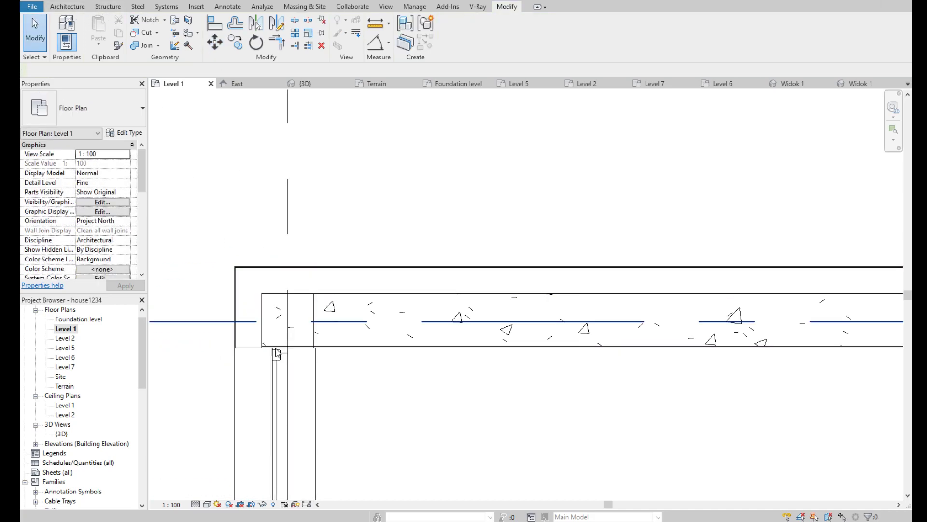
Step: Move the corner window higher along the wall to its final corner position
left_click(277, 392)
scroll(306, 342, "down", 2)
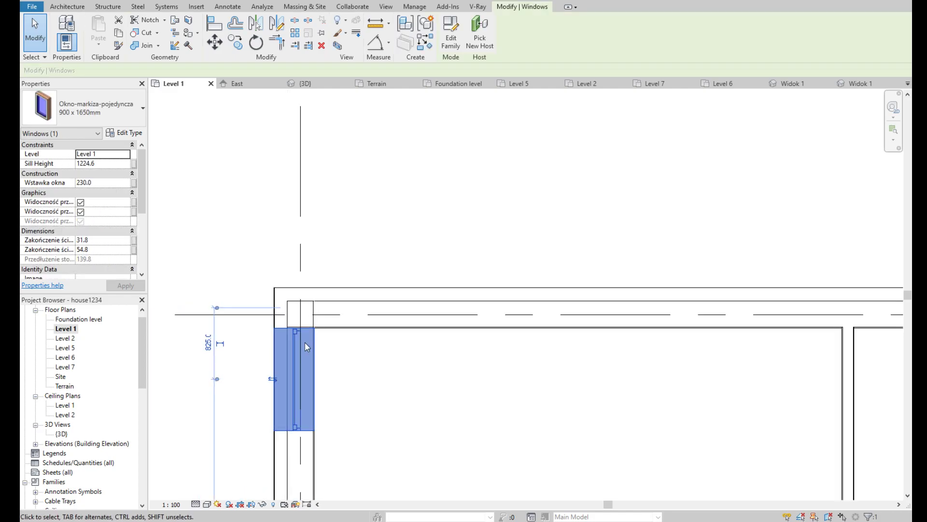
scroll(304, 342, "up", 2)
left_click(215, 42)
scroll(256, 314, "up", 2)
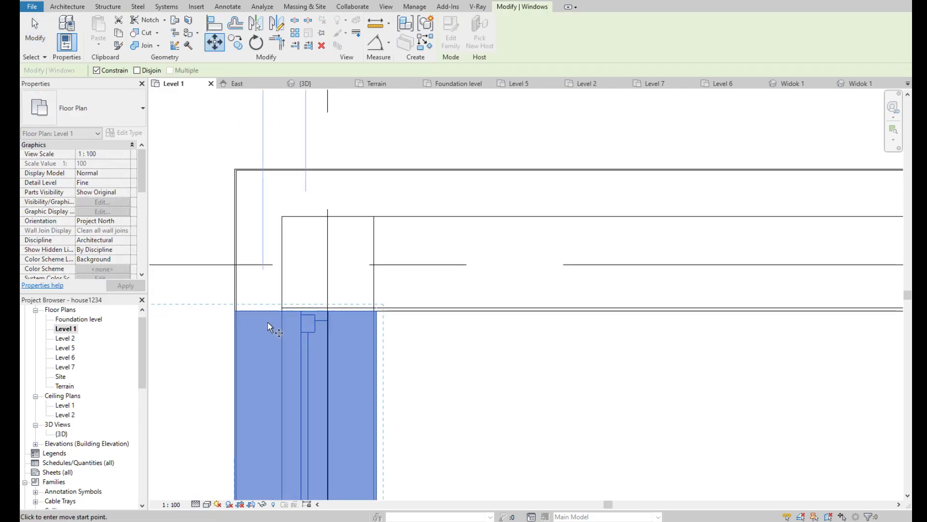
left_click(272, 285)
left_click(271, 265)
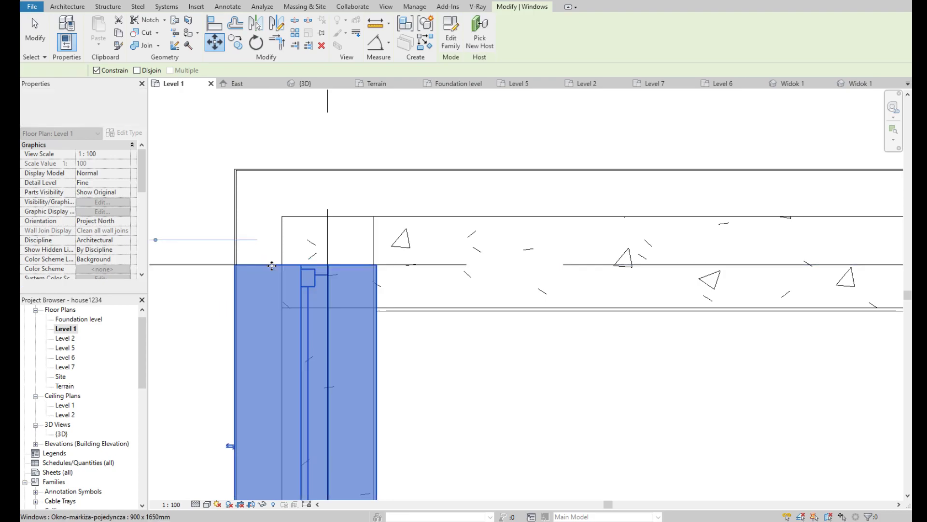
key("Escape")
scroll(333, 287, "down", 3)
scroll(334, 287, "down", 2)
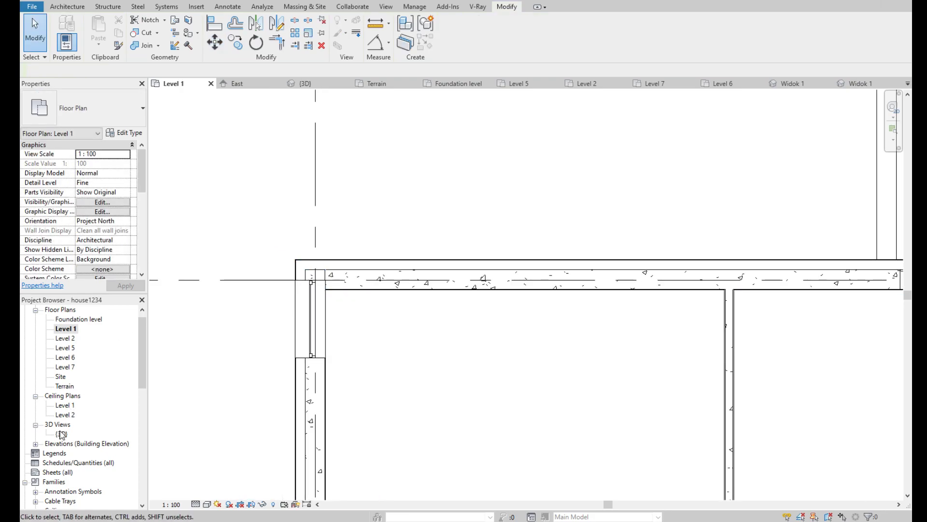
Step: In the 3D view, cut a rectangular wall opening left of the window
double_click(62, 434)
scroll(346, 324, "down", 2)
left_click(69, 7)
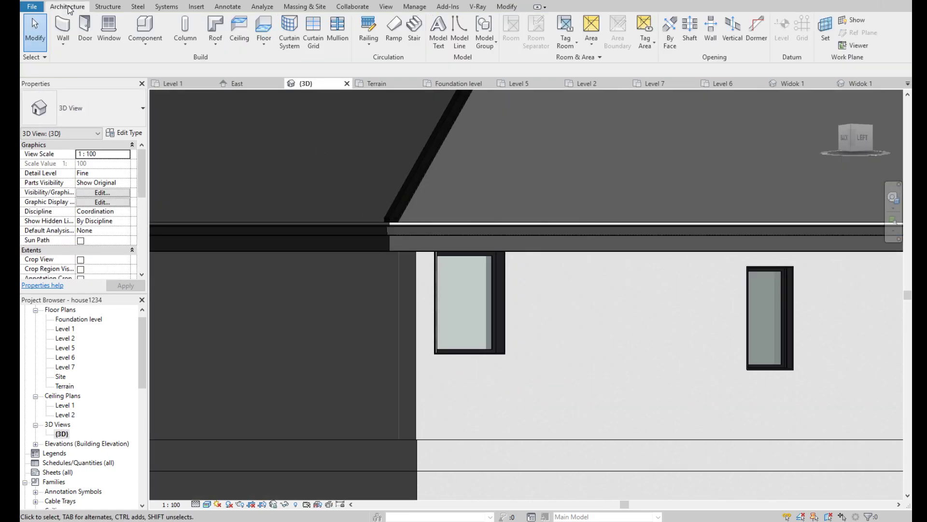
left_click(711, 30)
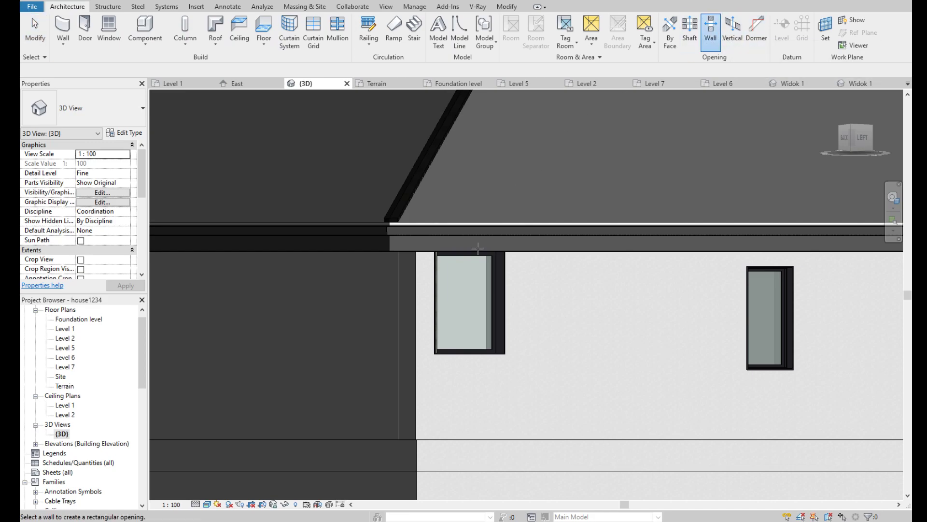
left_click(429, 360)
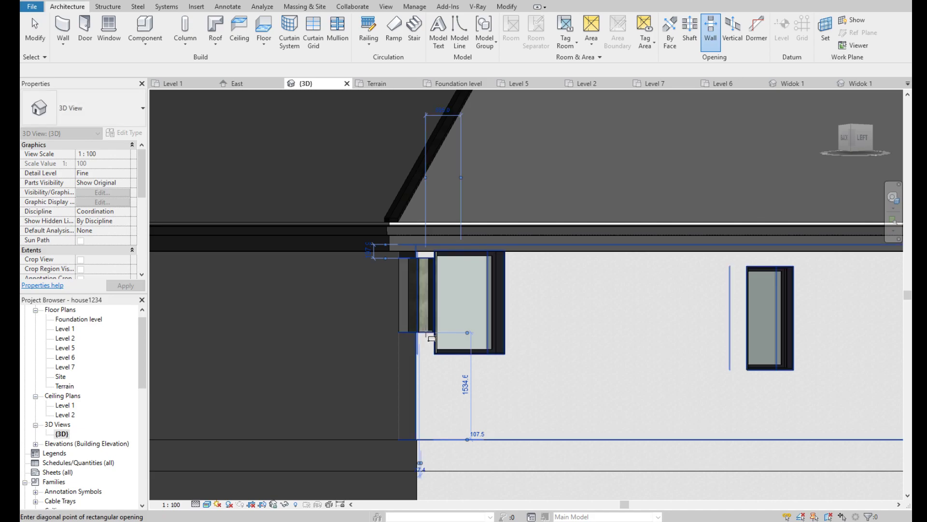
left_click(432, 331)
Step: From the LEFT view, delete the 300x300 column beside the window
left_click(862, 138)
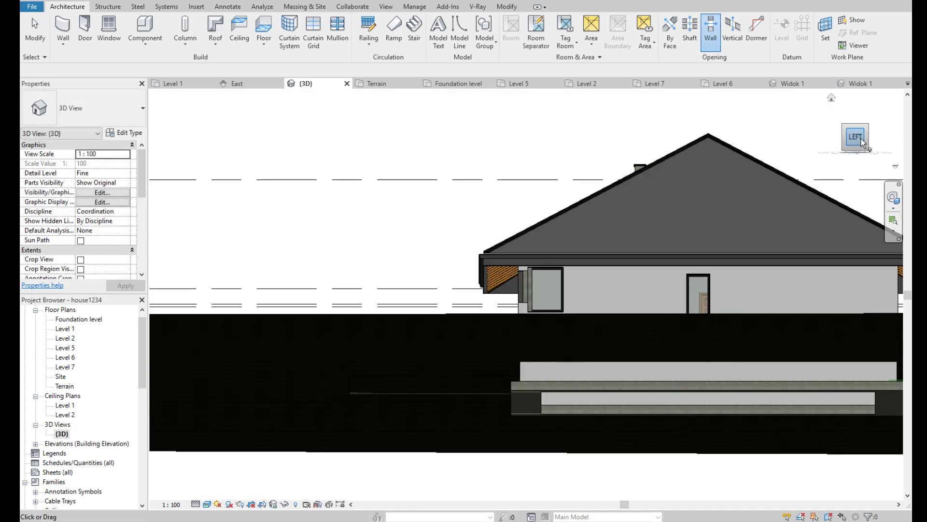
left_click(862, 141)
scroll(536, 303, "up", 5)
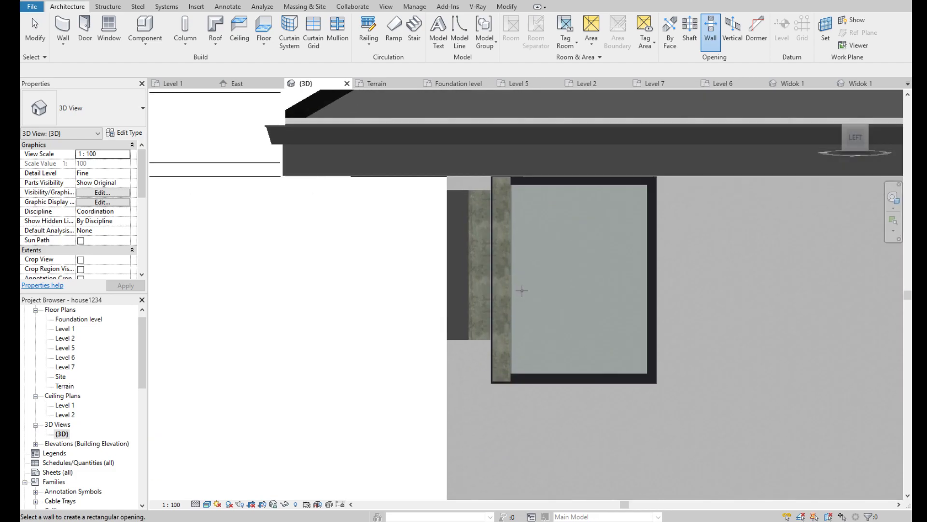
left_click(510, 290)
key("Escape")
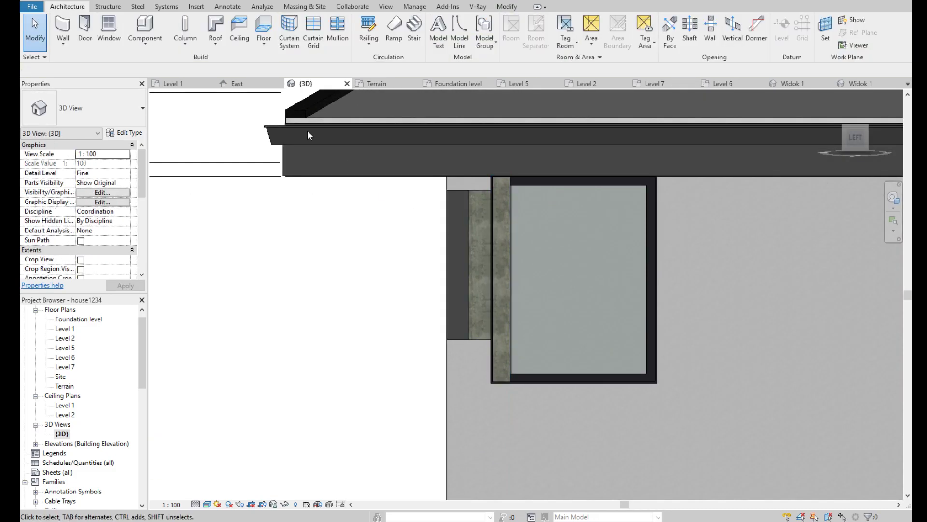
scroll(437, 288, "down", 5)
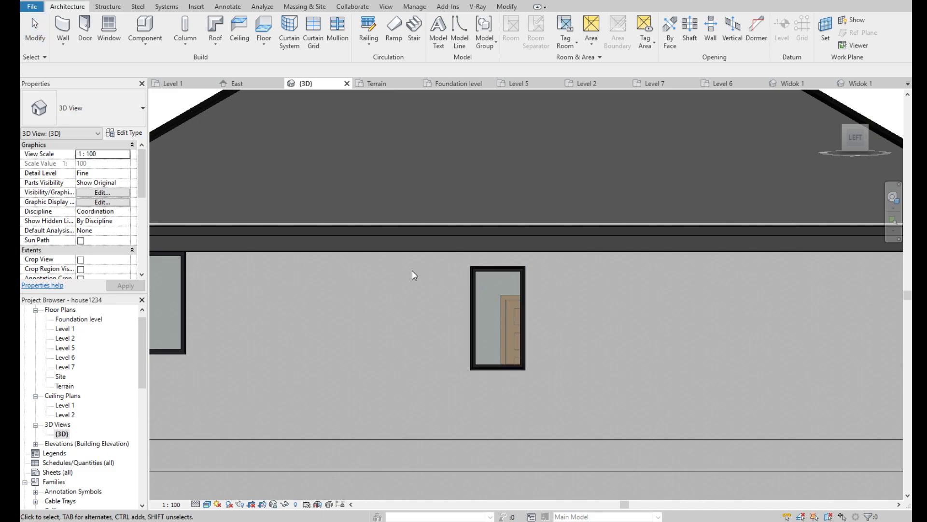
scroll(413, 270, "down", 5)
scroll(340, 298, "up", 3)
scroll(341, 289, "up", 2)
scroll(349, 286, "up", 1)
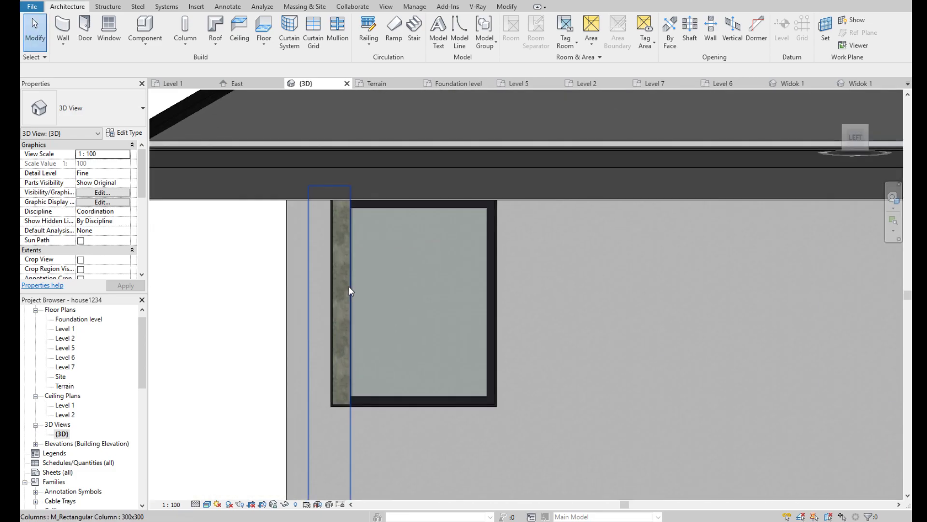
left_click(347, 244)
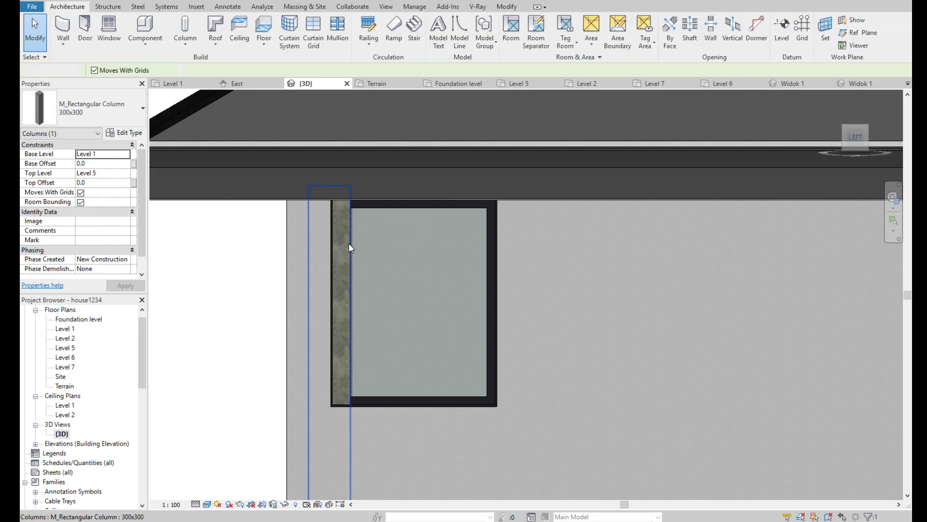
key("Delete")
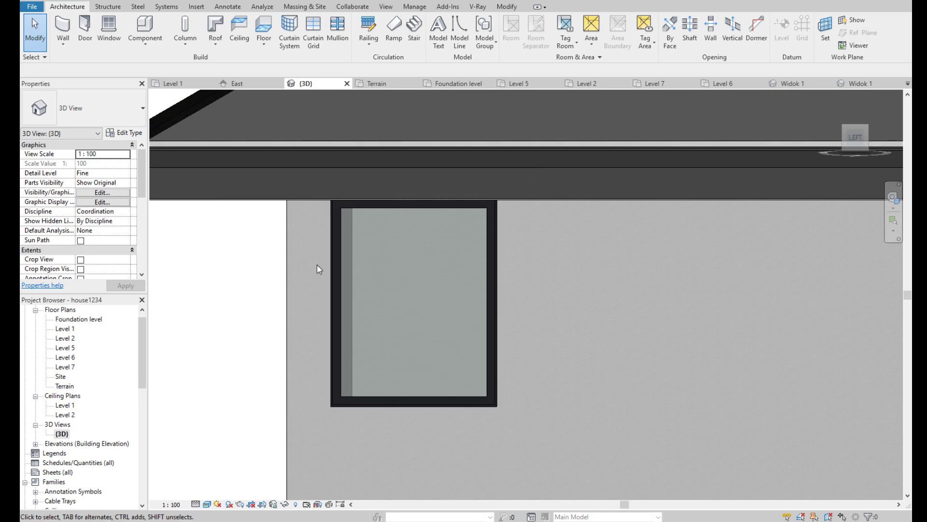
Step: Lower the side-wall window's sill height from 1224.6 to 1000
left_click(333, 262)
scroll(333, 255, "down", 3)
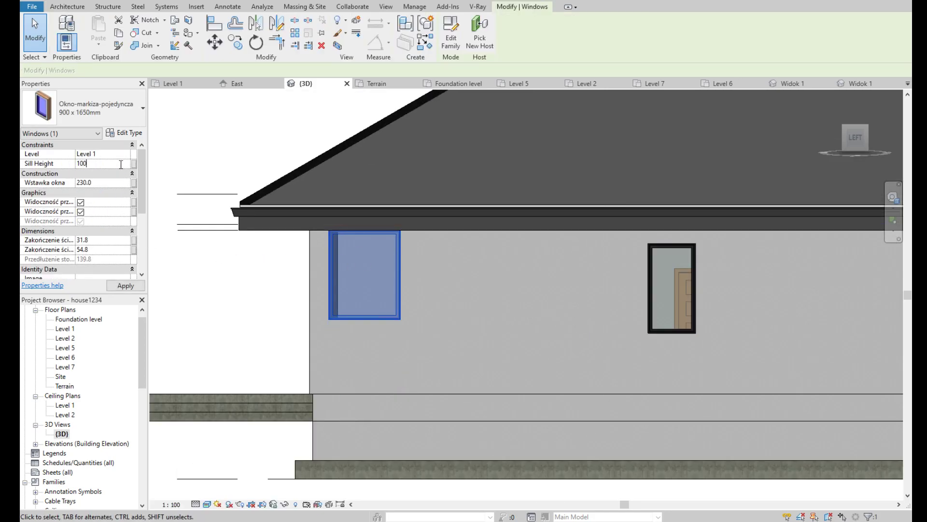
left_click(127, 286)
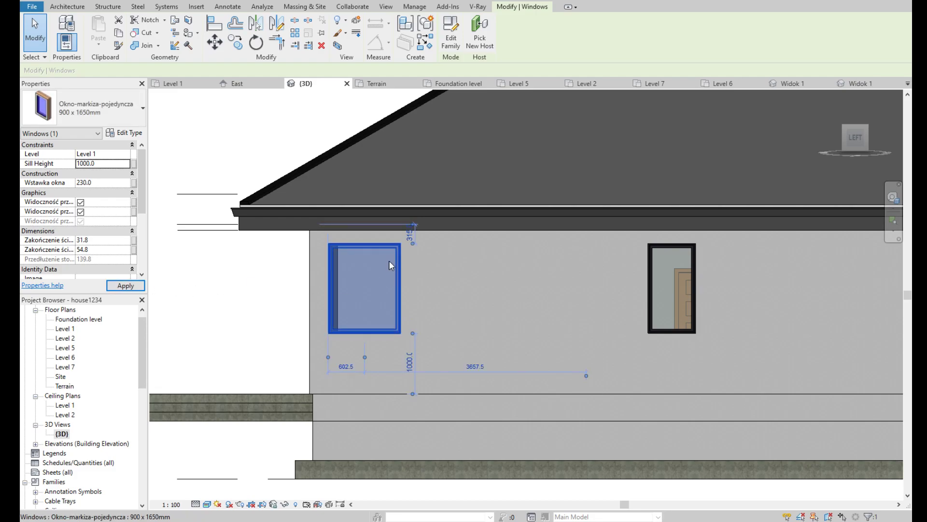
scroll(390, 260, "up", 1)
scroll(381, 259, "up", 1)
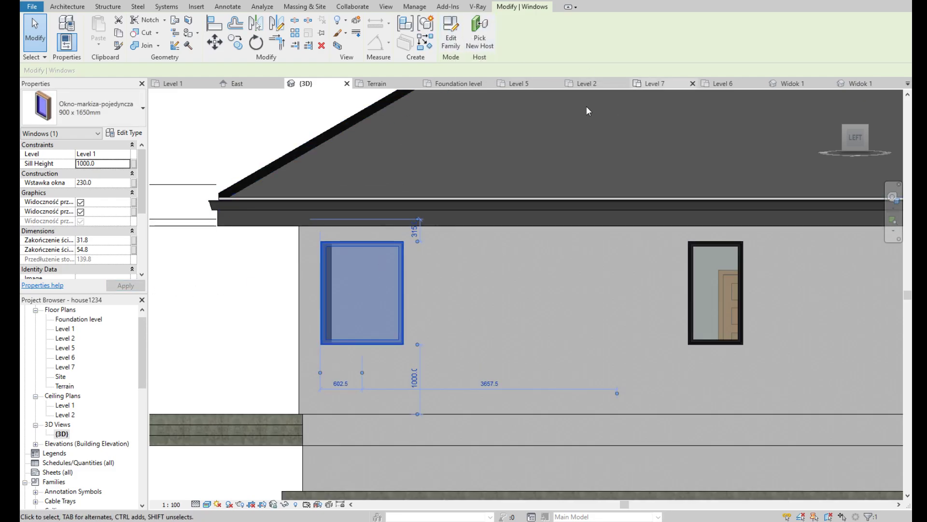
left_click(71, 9)
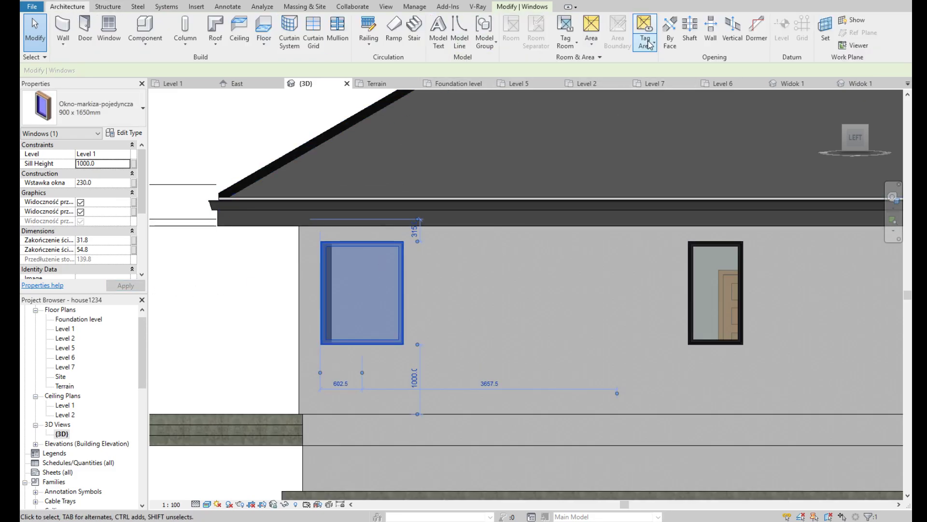
Step: Draw a rectangular opening in the wall left of the window
left_click(711, 30)
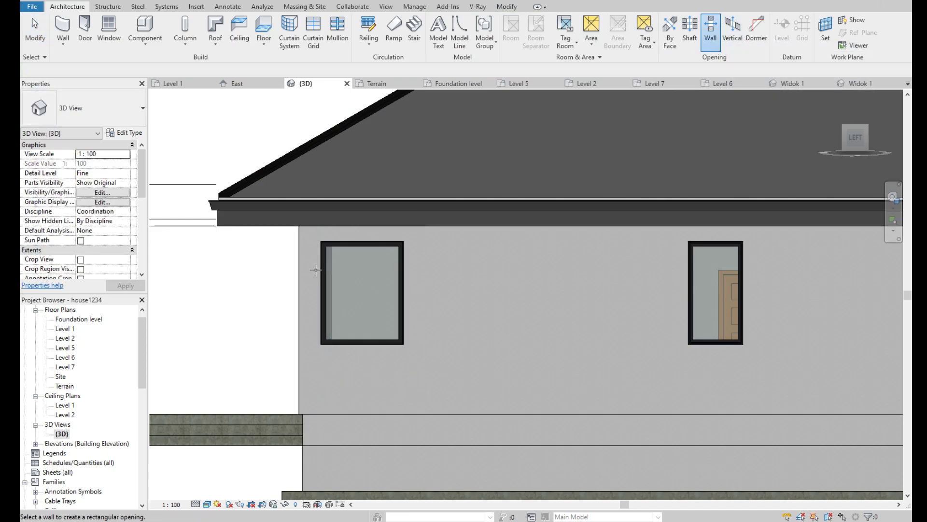
left_click(310, 256)
scroll(302, 250, "up", 3)
left_click(297, 237)
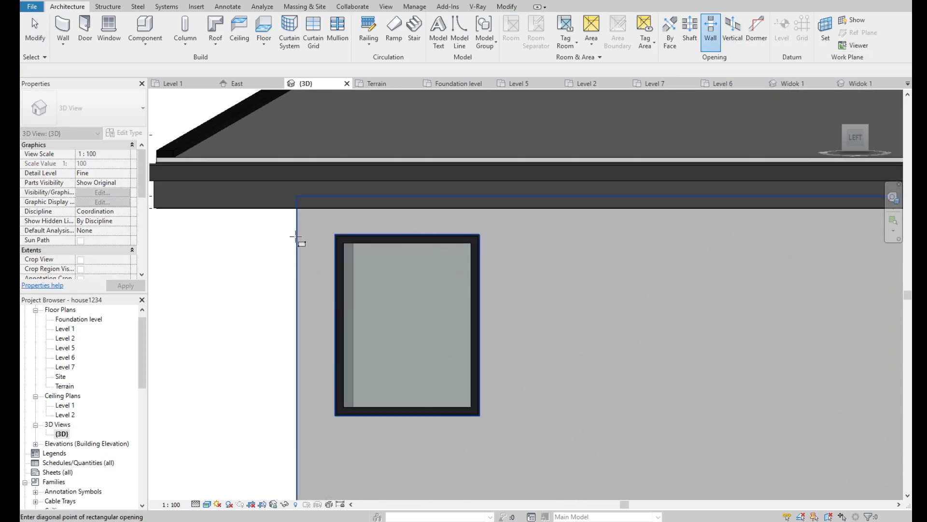
left_click(333, 336)
scroll(338, 334, "down", 2)
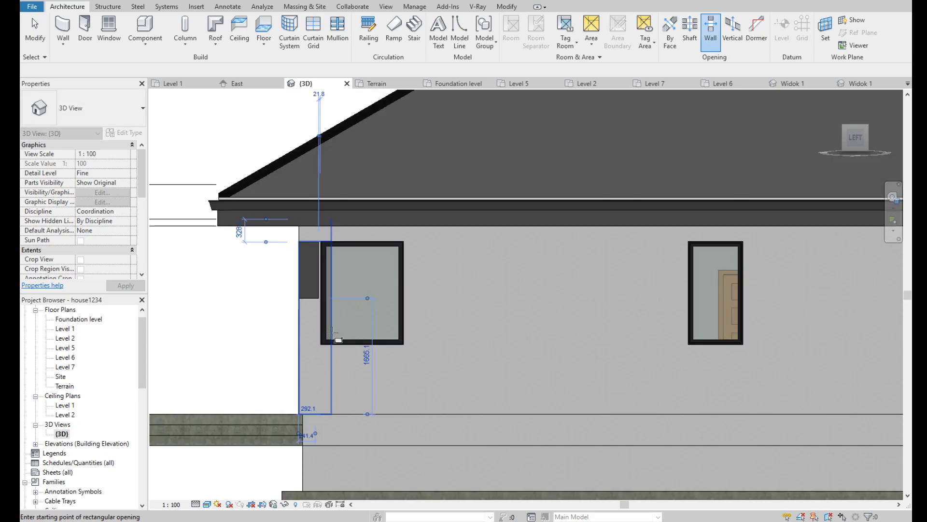
scroll(319, 295, "up", 3)
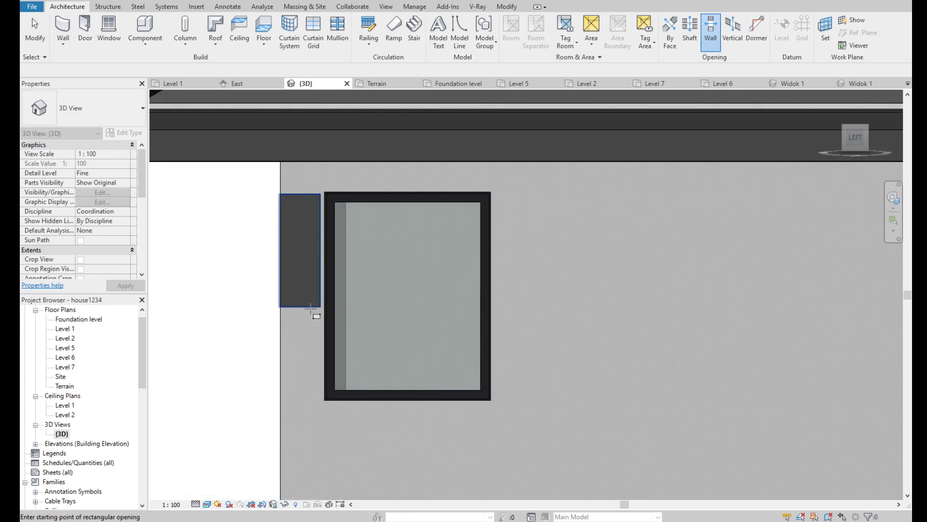
key("Escape")
Step: Set the opening's base height to 1000 and raise its top edge
left_click(311, 308)
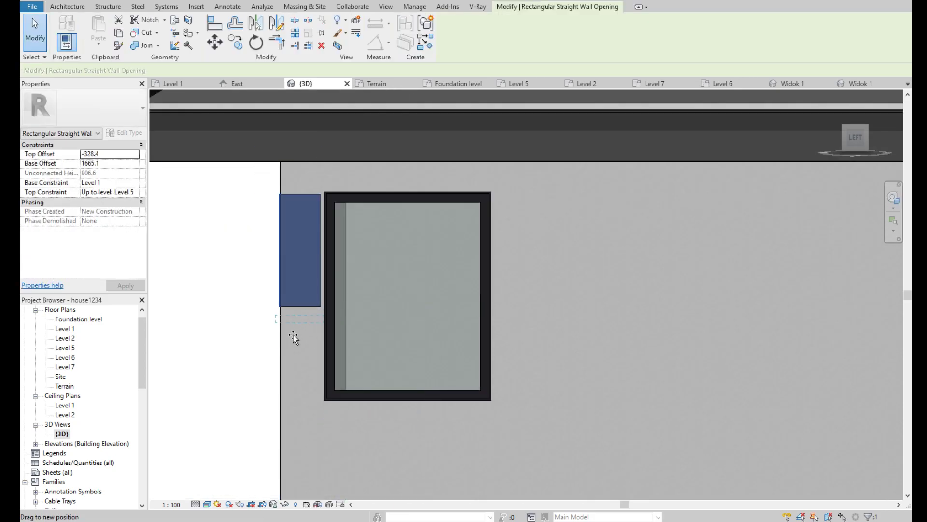
left_click_drag(295, 399, 296, 404)
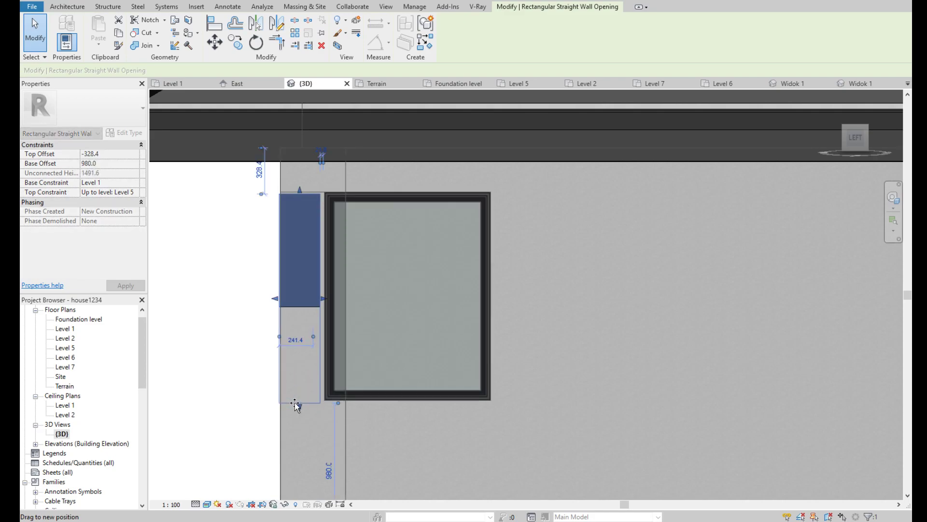
left_click(329, 469)
type("1000")
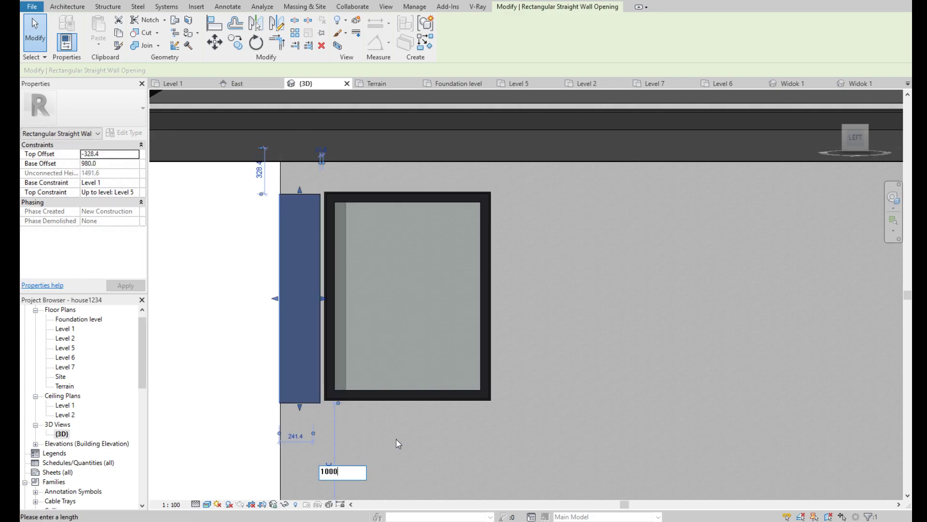
key("Return")
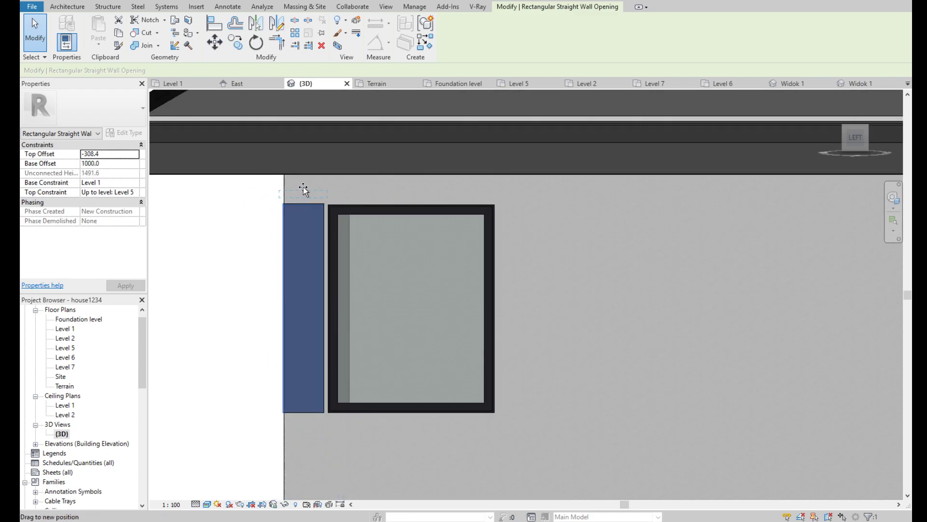
mouse_move(308, 198)
left_mouse_down()
mouse_move(302, 191)
mouse_move(301, 205)
left_mouse_up()
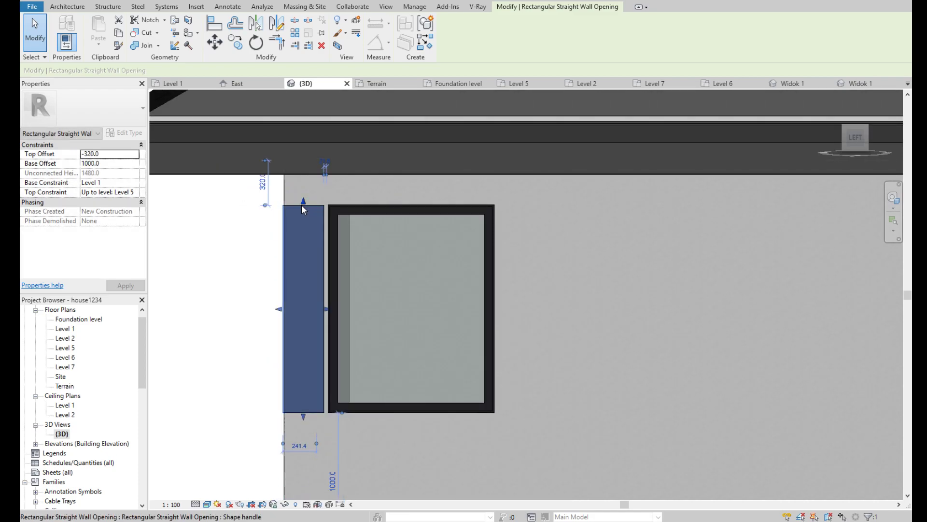
Step: Clear the selection and orbit to view the house corner at an angle
left_click(81, 7)
left_click(472, 33)
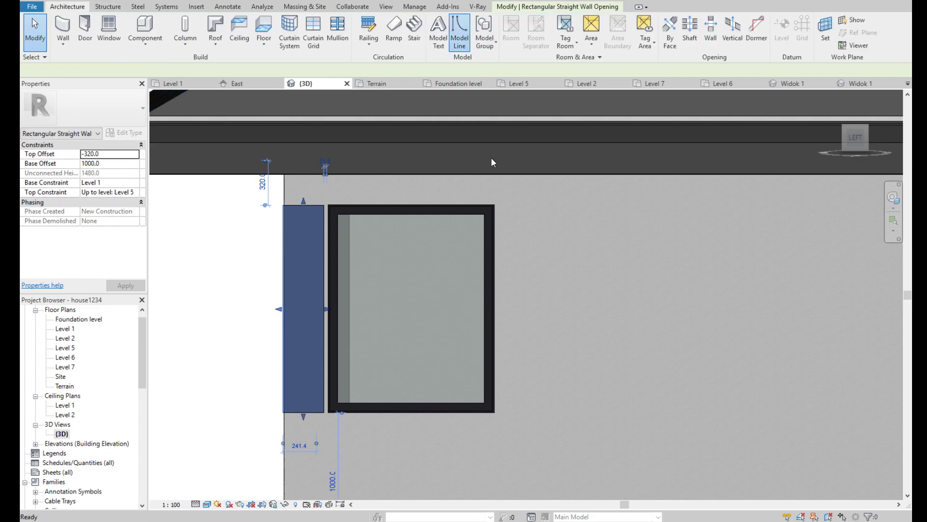
scroll(498, 150, "down", 2)
key("Escape")
left_click_drag(857, 141, 830, 165)
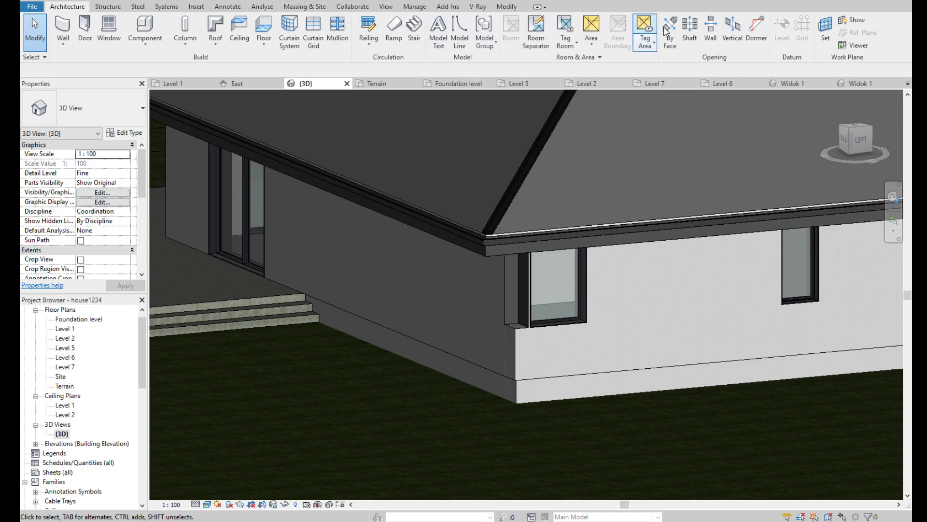
Step: Set the wall face as work plane and view the left side straight on
left_click(825, 33)
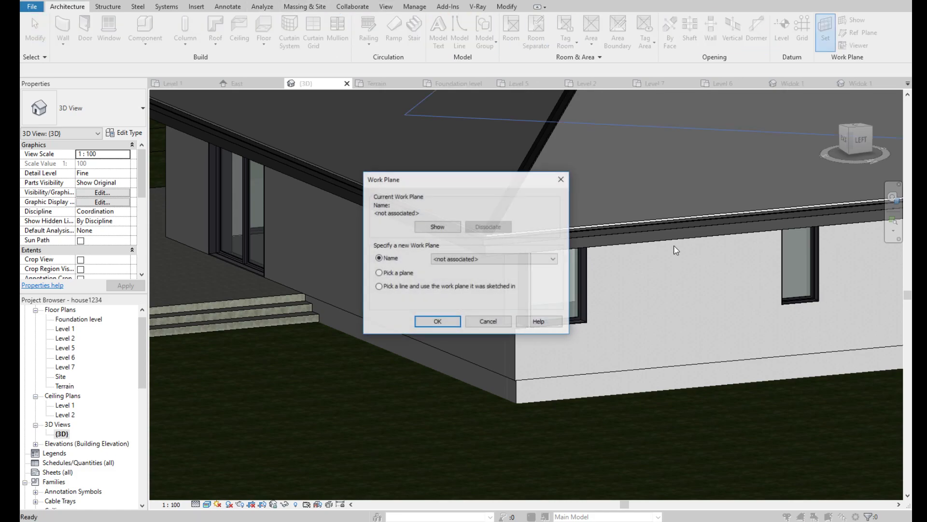
left_click(432, 322)
left_click(716, 251)
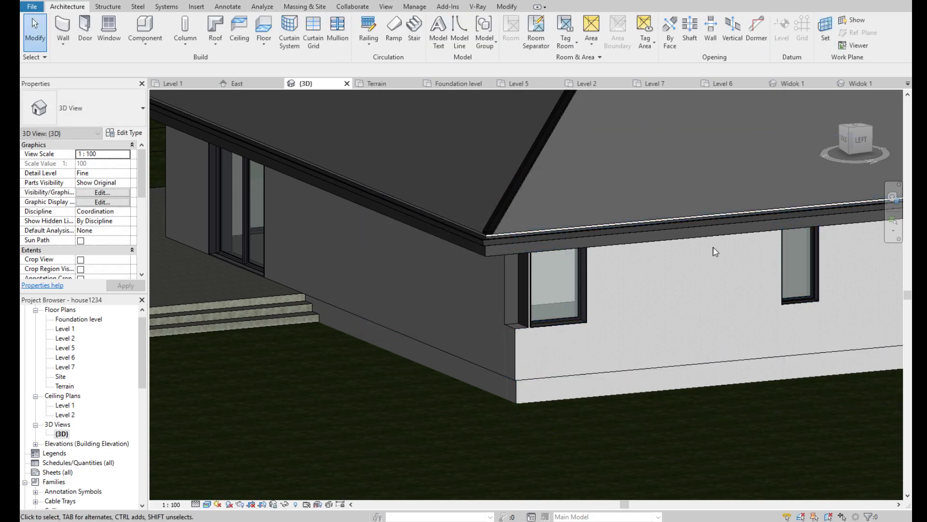
left_click(856, 140)
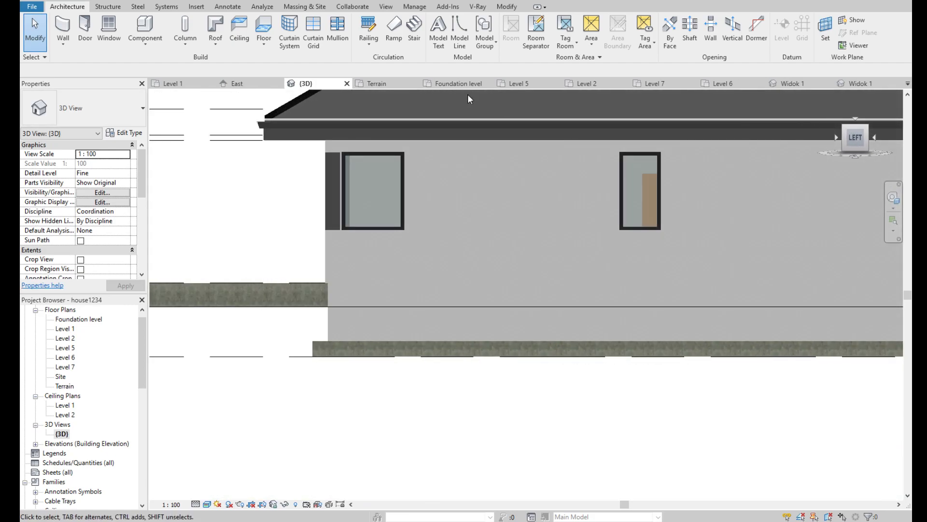
scroll(366, 175, "up", 3)
scroll(341, 165, "up", 2)
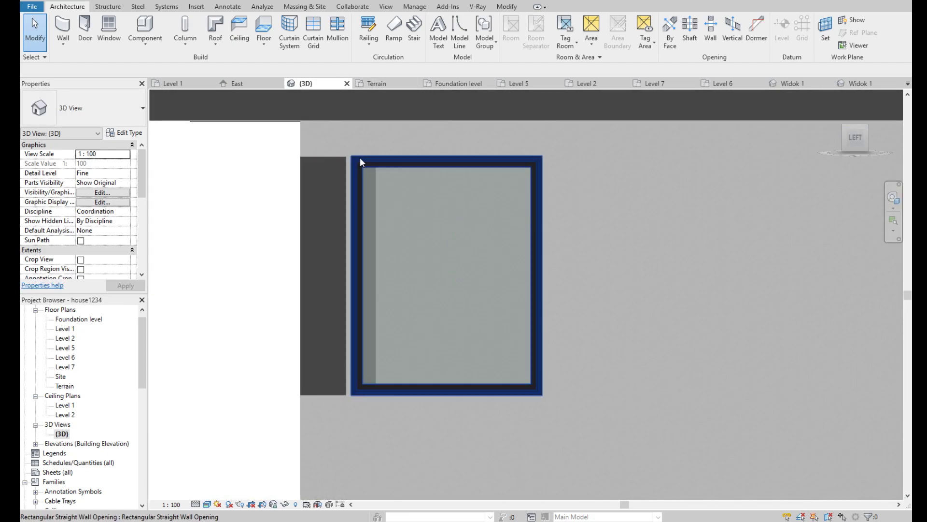
left_click(458, 34)
left_click(542, 156)
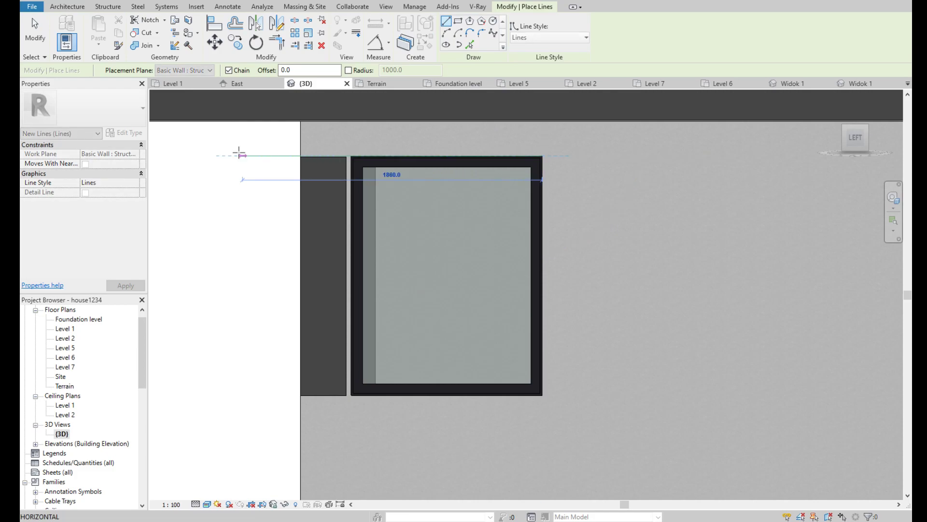
key("Escape")
key("Escape")
Step: Raise the wall opening's top edge to a -315 offset
left_click(346, 173)
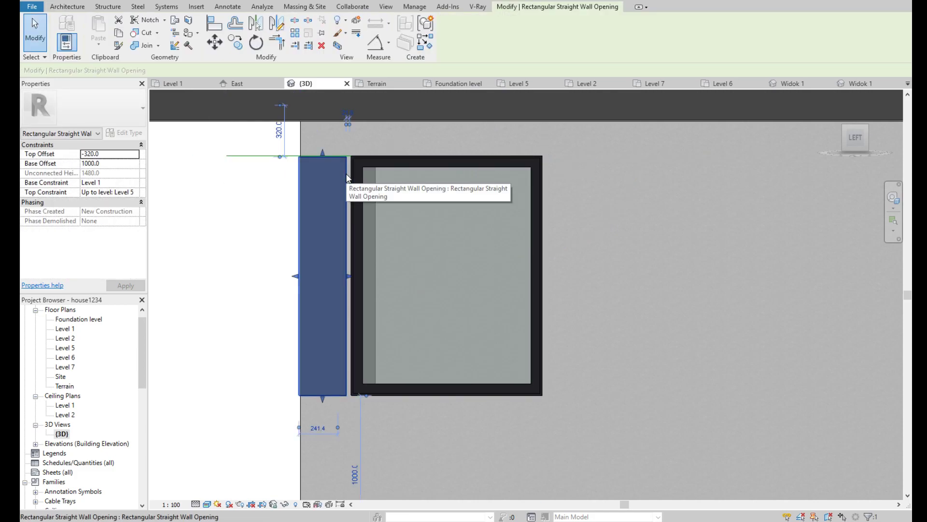
scroll(321, 152, "up", 2)
scroll(314, 160, "up", 2)
scroll(314, 187, "up", 2)
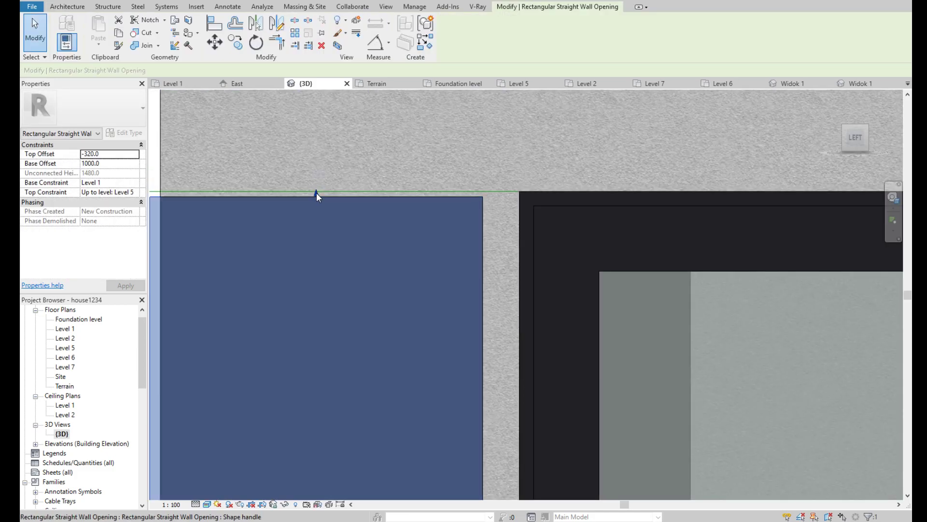
left_click_drag(317, 192, 316, 187)
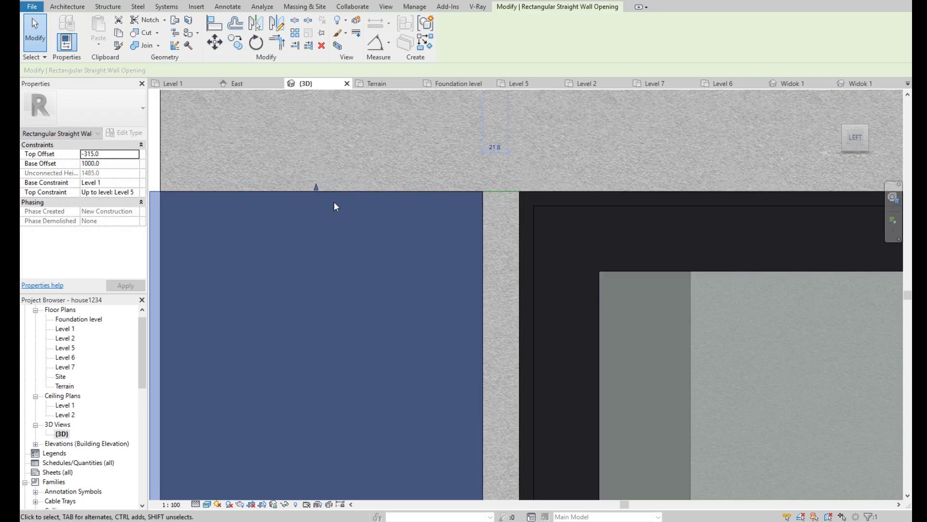
scroll(334, 201, "down", 3)
scroll(338, 211, "down", 2)
scroll(367, 317, "down", 2)
Step: Drag the opening's side edge to meet the window frame
scroll(362, 322, "up", 3)
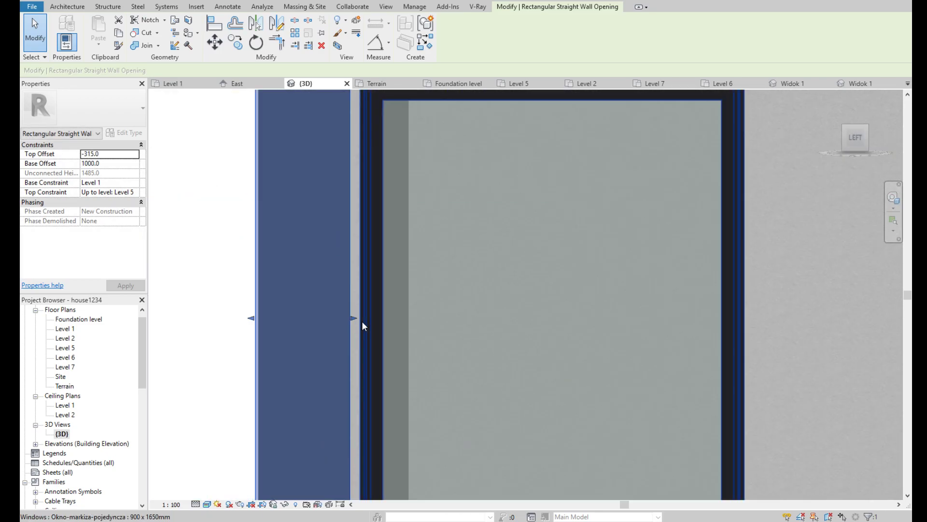
scroll(364, 326, "up", 2)
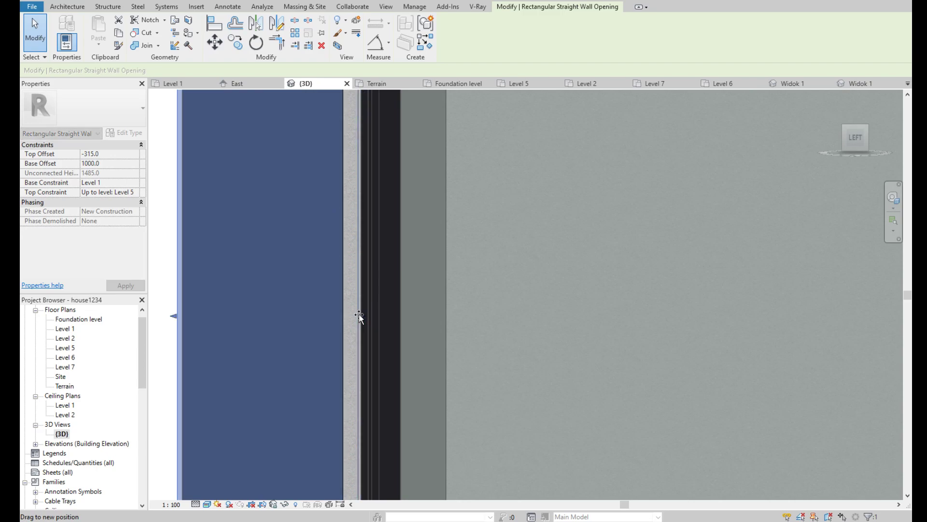
left_click_drag(360, 316, 359, 314)
scroll(358, 314, "down", 4)
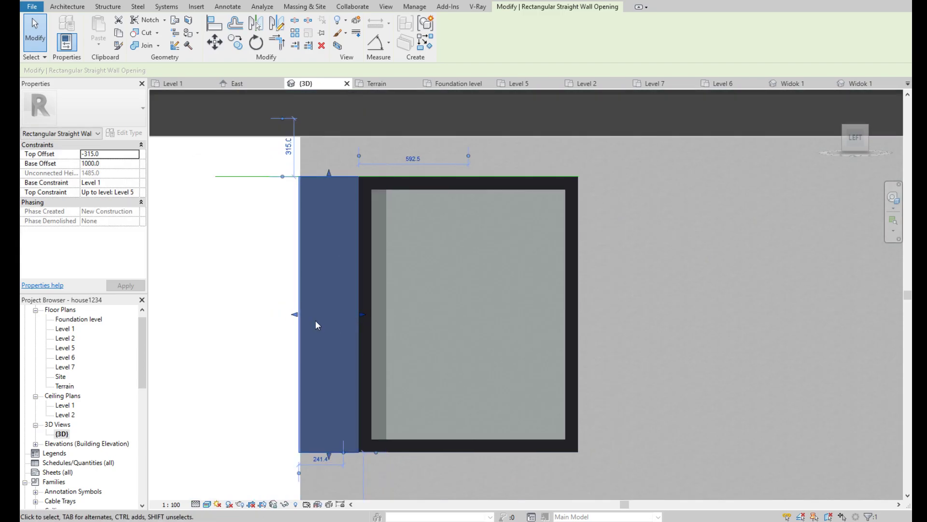
scroll(315, 321, "up", 1)
scroll(296, 315, "up", 1)
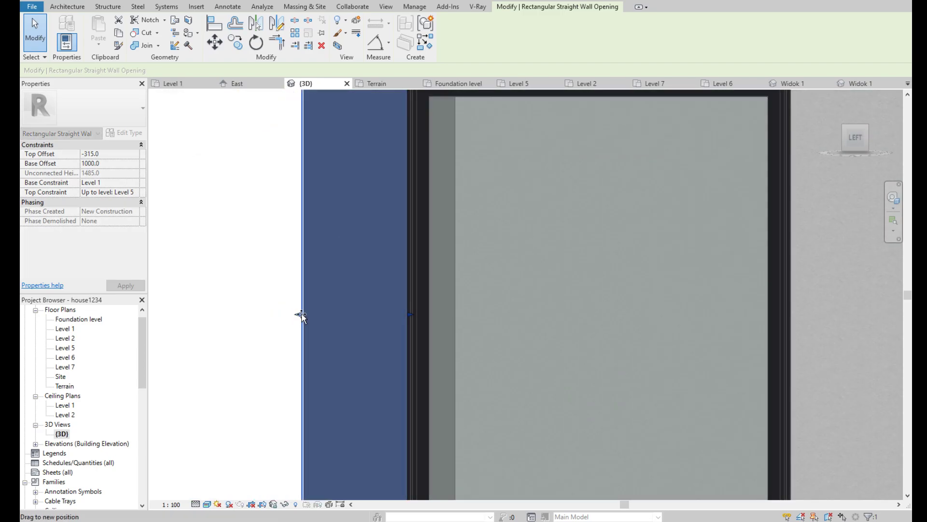
scroll(301, 314, "down", 4)
key("Escape")
Step: Orbit to an oblique view of the corner to check the reshaped opening
scroll(312, 270, "up", 3)
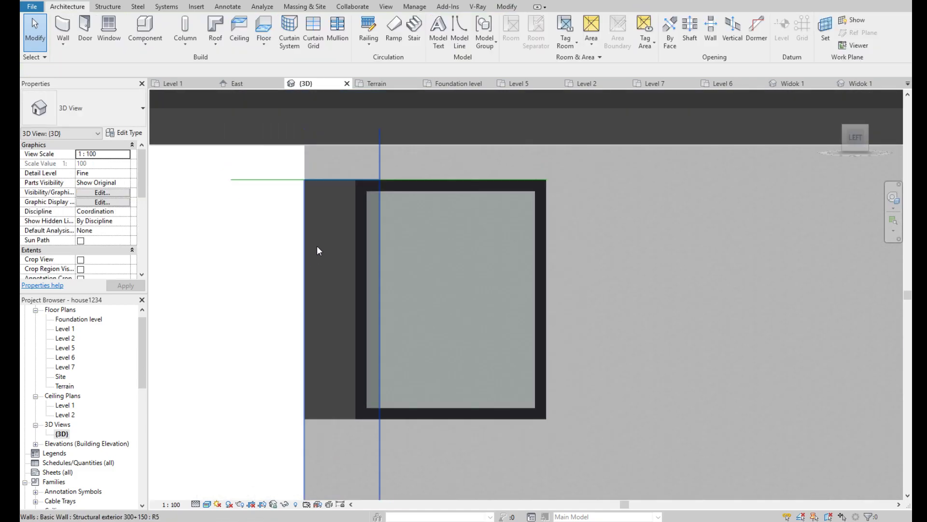
scroll(317, 250, "down", 3)
middle_click_drag(317, 250, 524, 283, "shift")
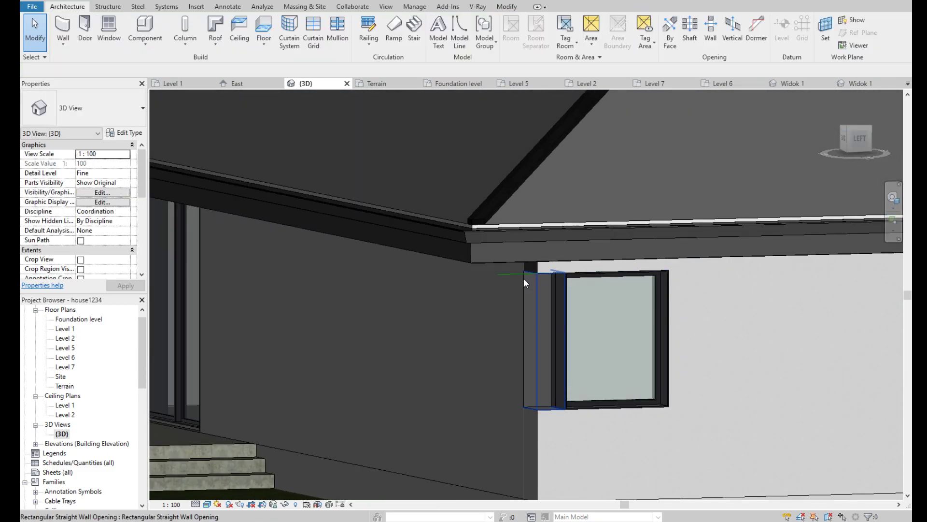
left_click(521, 274)
key("Escape")
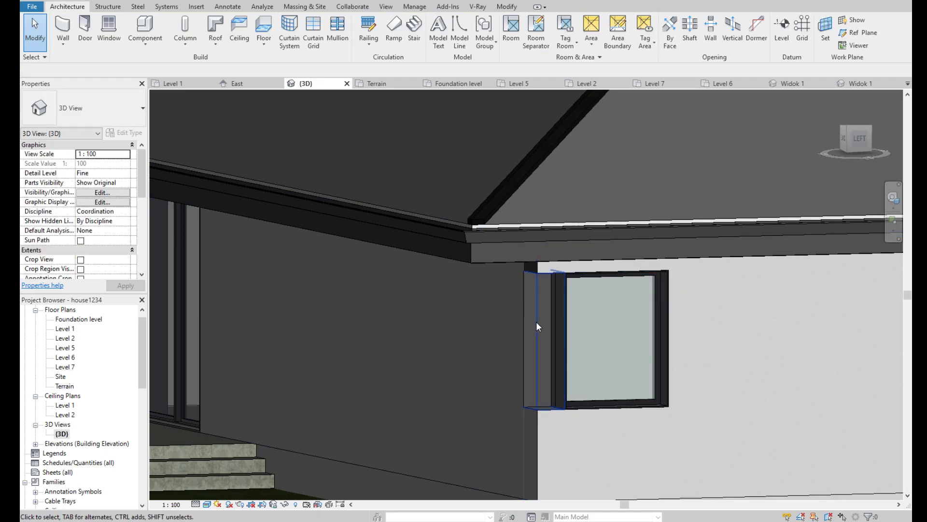
scroll(409, 278, "down", 3)
scroll(323, 329, "up", 4)
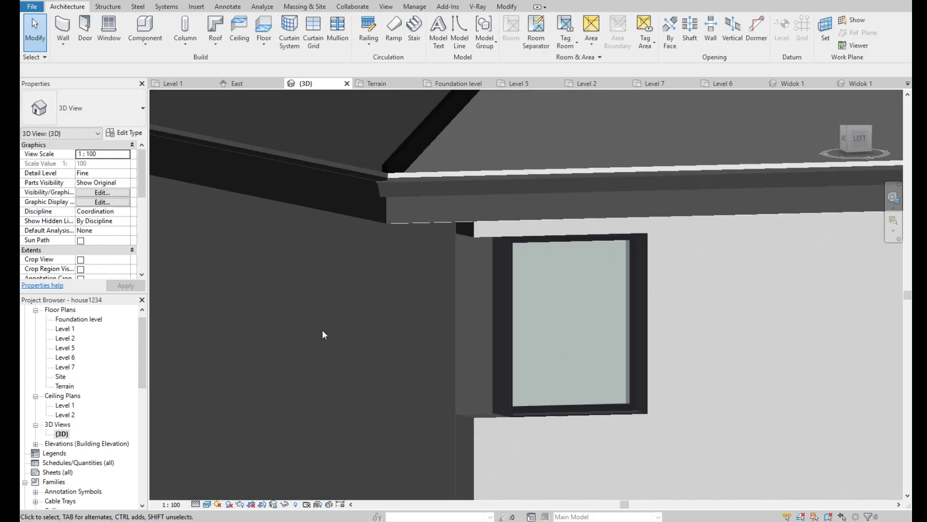
Step: Open the Level 1 plan, select the corner window, then start and cancel a move
double_click(67, 331)
scroll(311, 300, "up", 2)
left_click(314, 290)
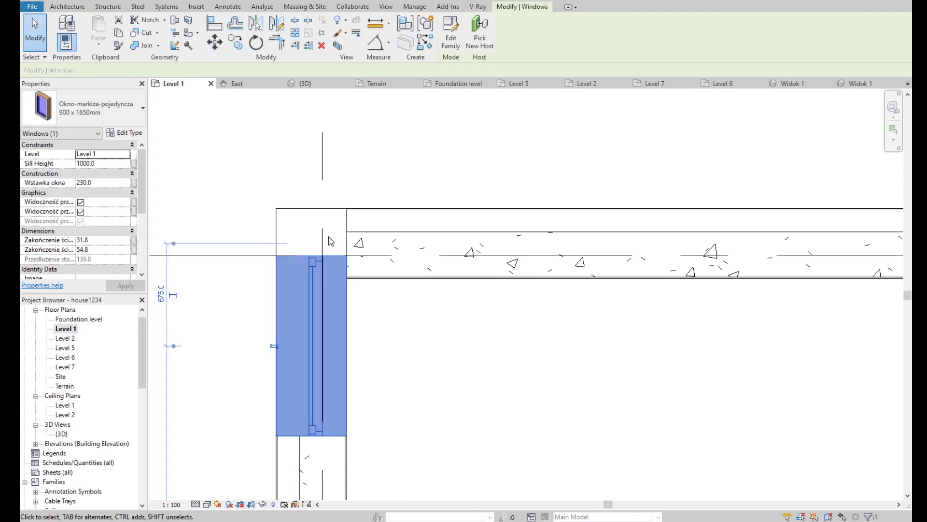
scroll(331, 241, "up", 2)
key("m")
key("v")
scroll(325, 280, "up", 2)
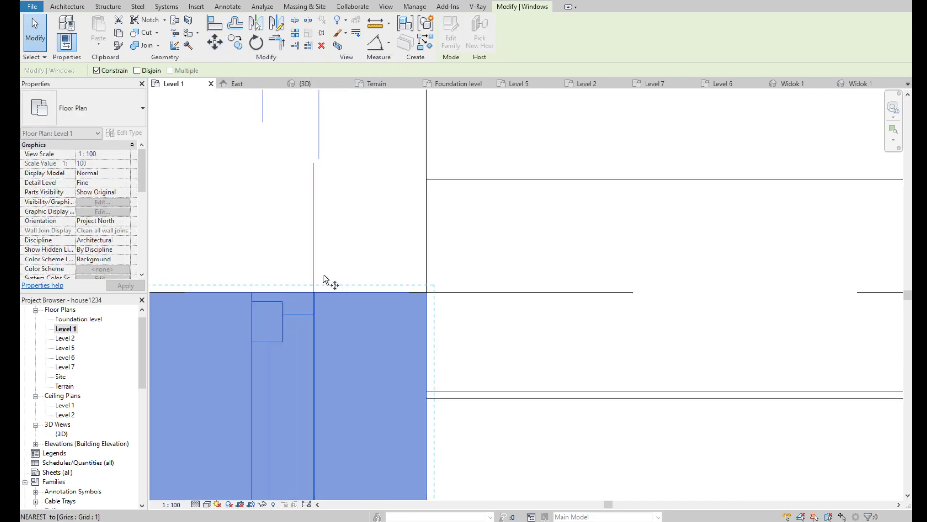
scroll(341, 301, "up", 2)
scroll(334, 297, "down", 2)
scroll(336, 298, "down", 2)
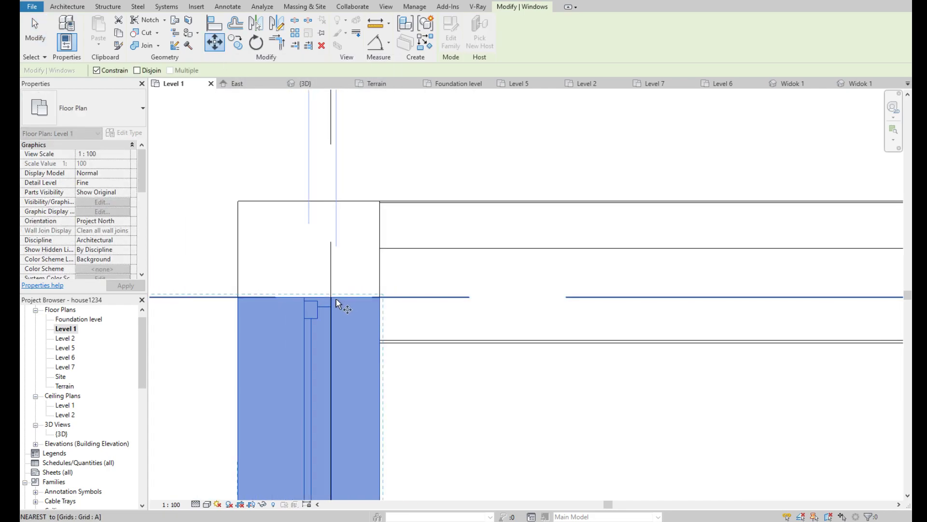
scroll(336, 298, "down", 3)
scroll(340, 305, "up", 3)
scroll(325, 297, "up", 1)
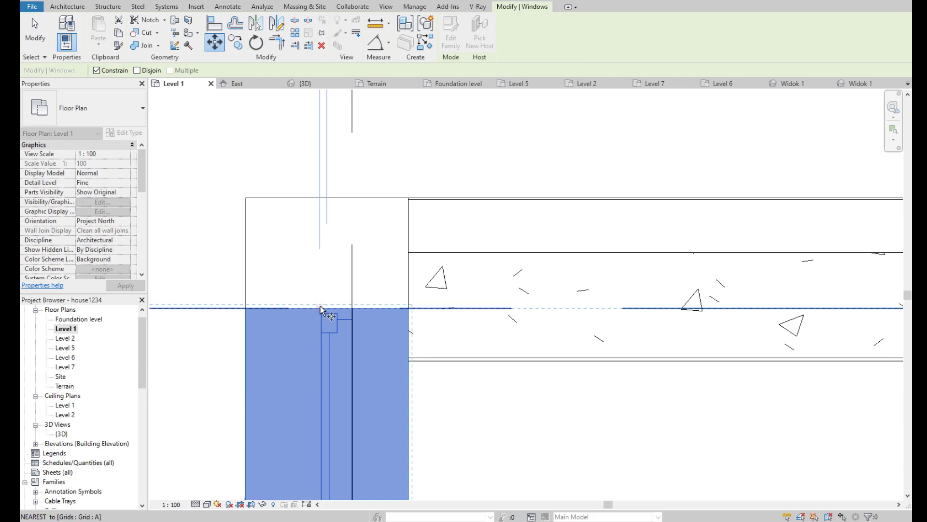
scroll(320, 307, "down", 3)
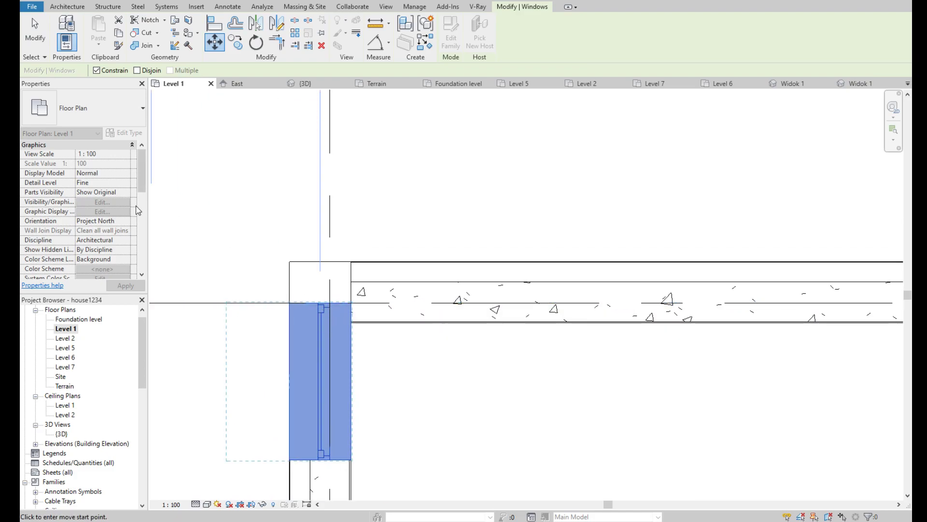
key("Escape")
key("Escape")
Step: Apply a Wstawka okna inset of 180 to the corner window, then re-edit and reapply it
left_click(292, 339)
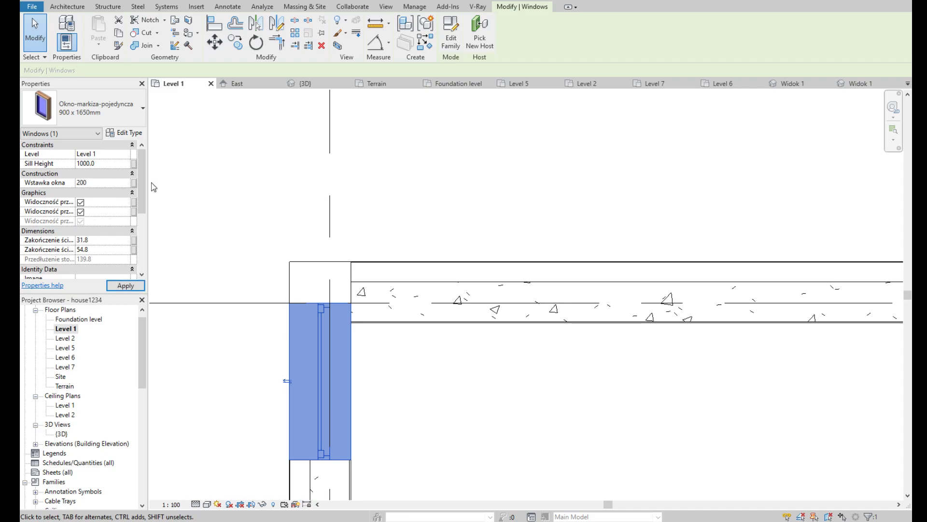
key("Escape")
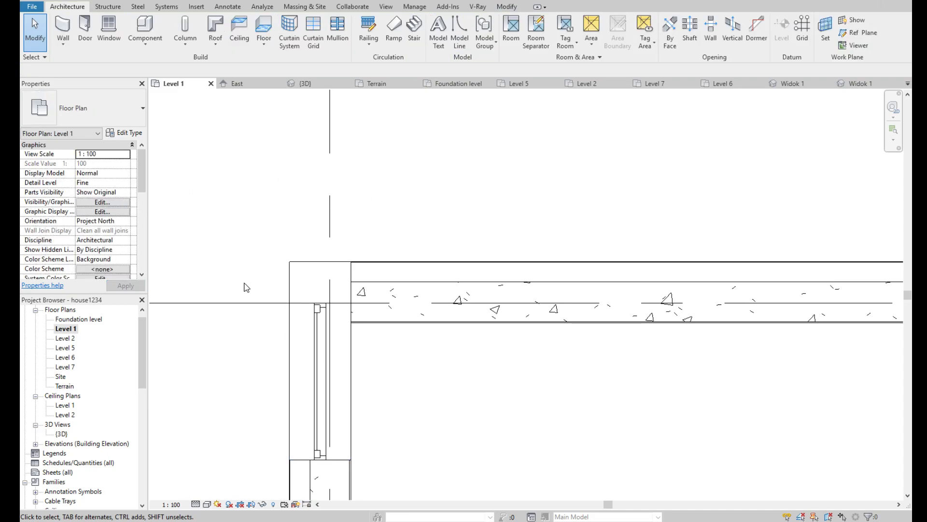
left_click(292, 338)
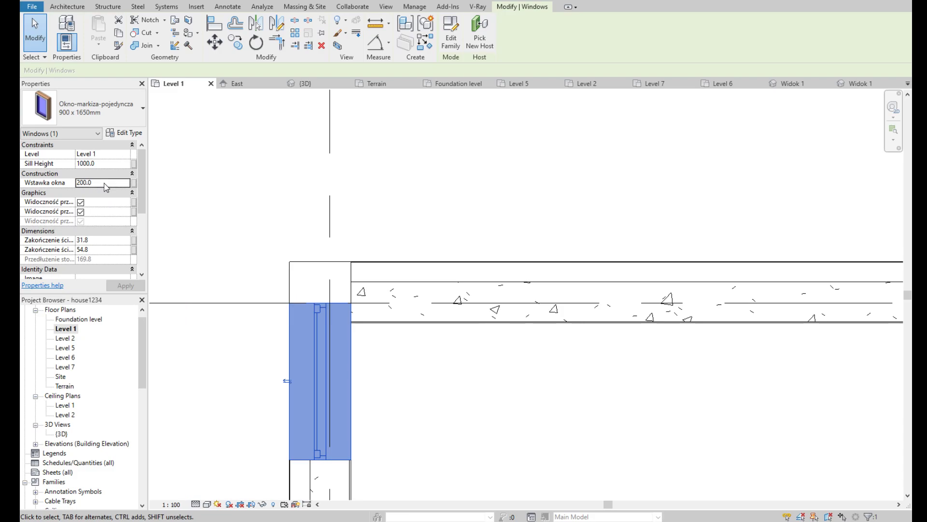
type("180")
left_click(455, 377)
left_click(318, 369)
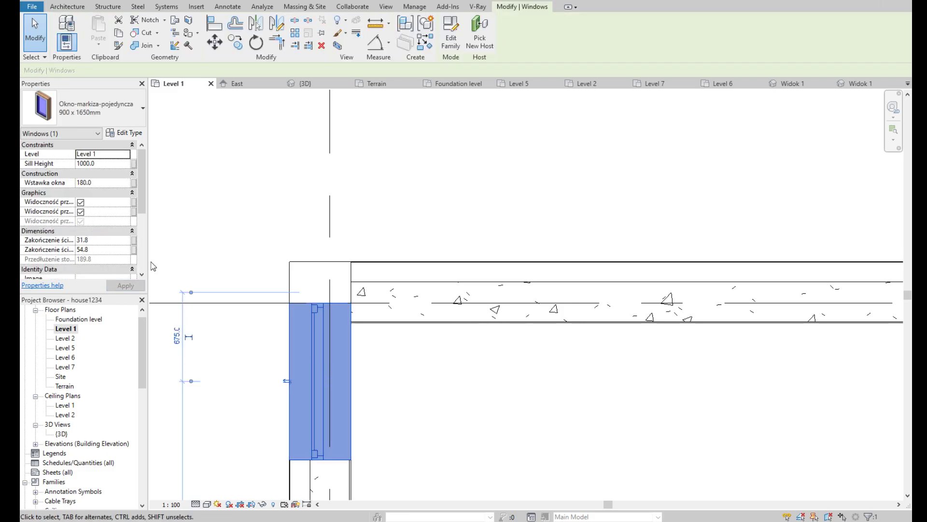
left_click(102, 183)
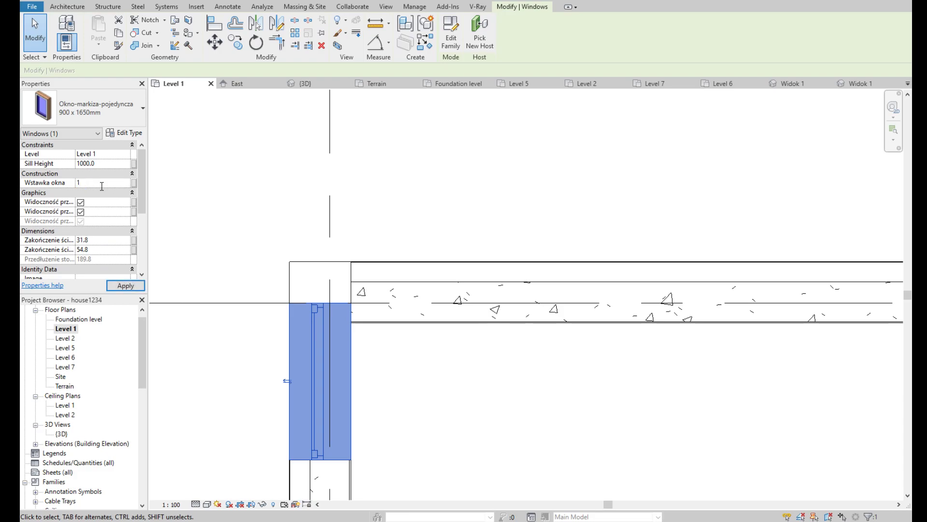
type("70.0")
left_click(467, 379)
scroll(334, 400, "up", 2)
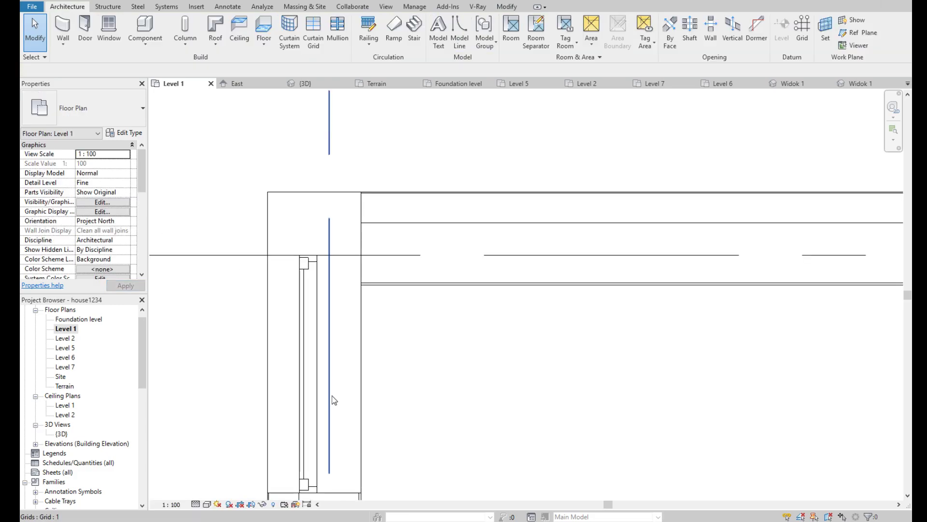
scroll(298, 290, "down", 3)
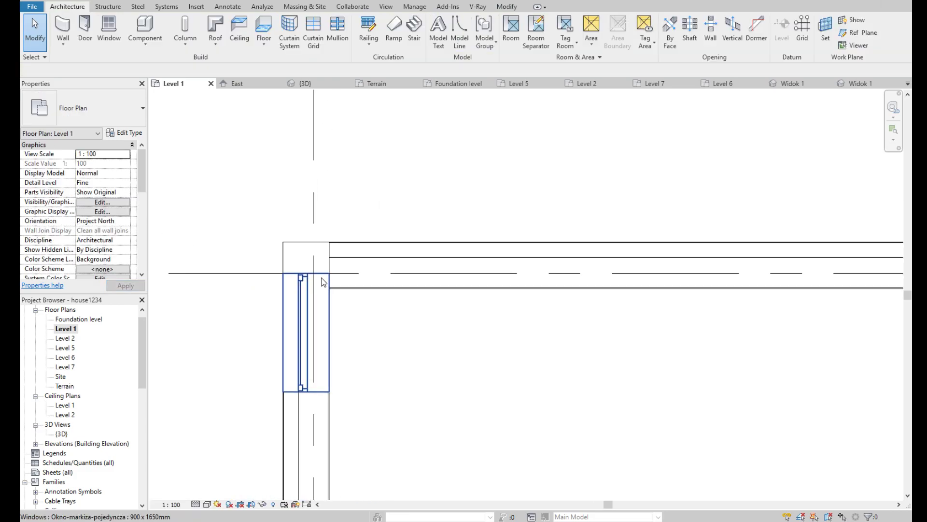
Step: Place a new window in the wall beside the corner with a 1000 sill height
left_click(101, 41)
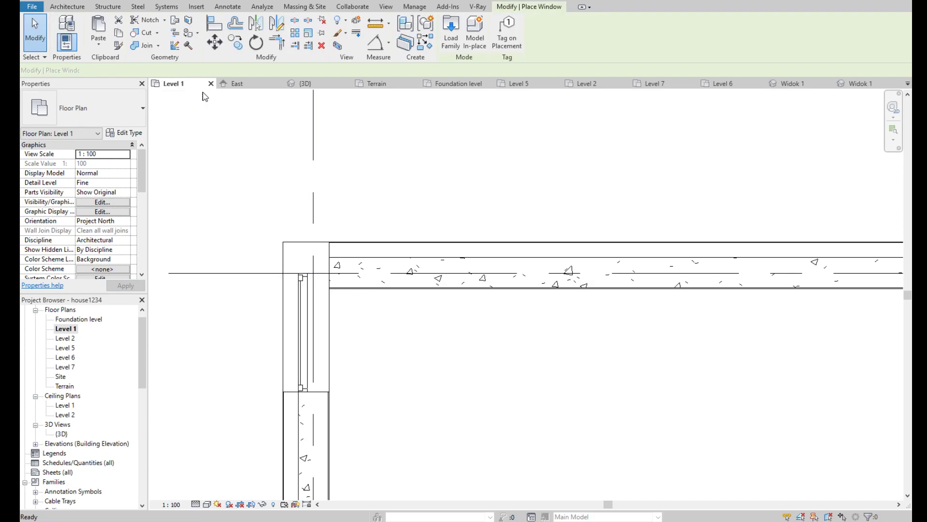
left_click(389, 263)
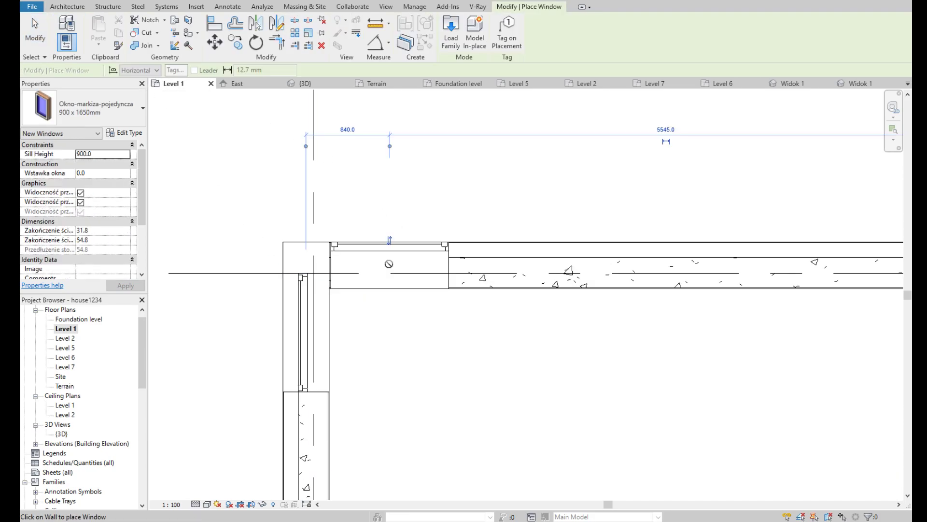
scroll(352, 253, "up", 2)
key("Escape")
key("Escape")
left_click(363, 256)
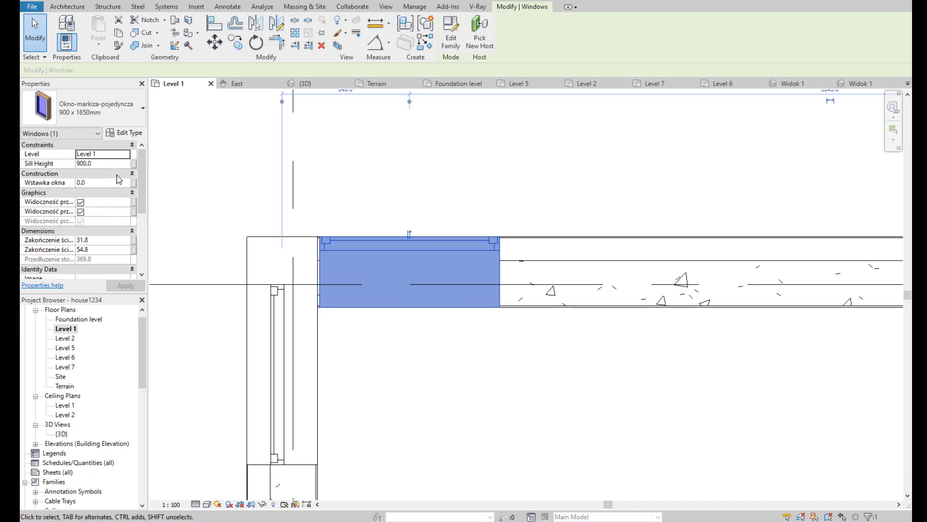
left_click(121, 164)
type("1000")
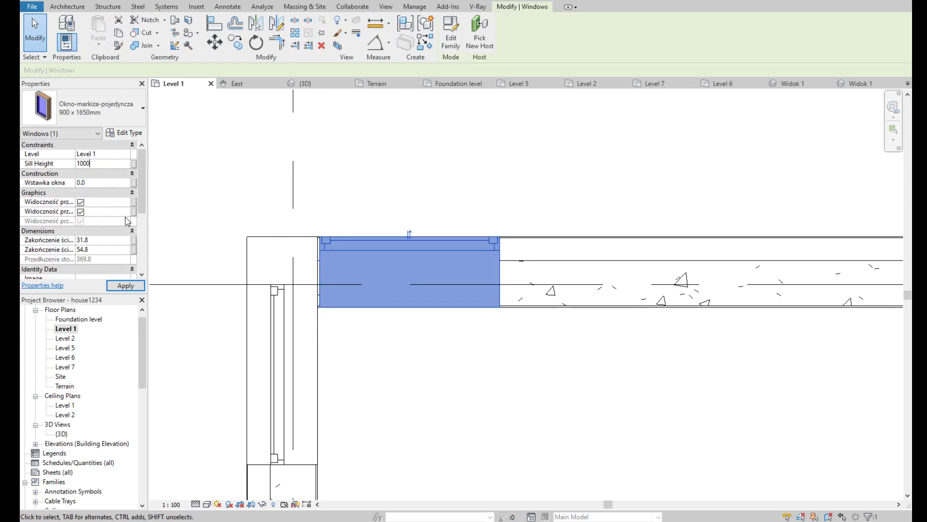
left_click(126, 285)
Step: Keep the new window's current type and set its Wstawka okna inset to 170
left_click(282, 357)
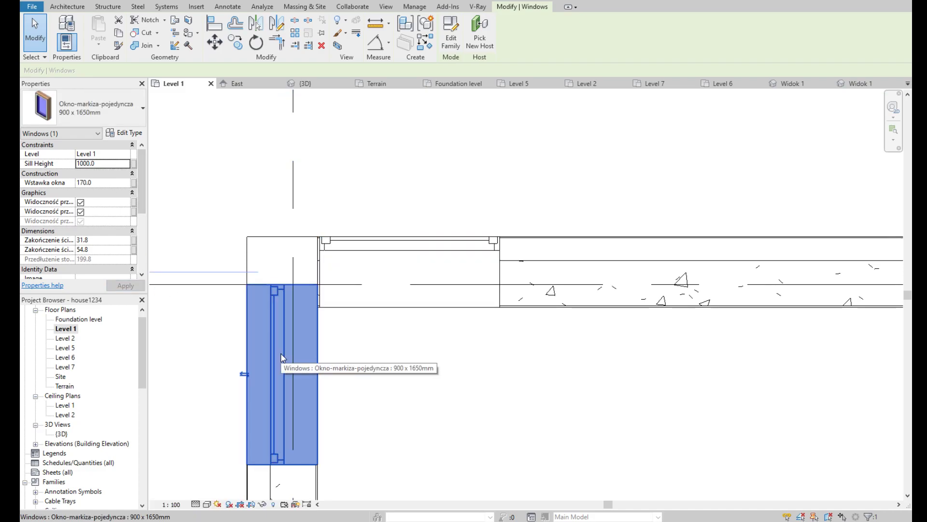
left_click(414, 243)
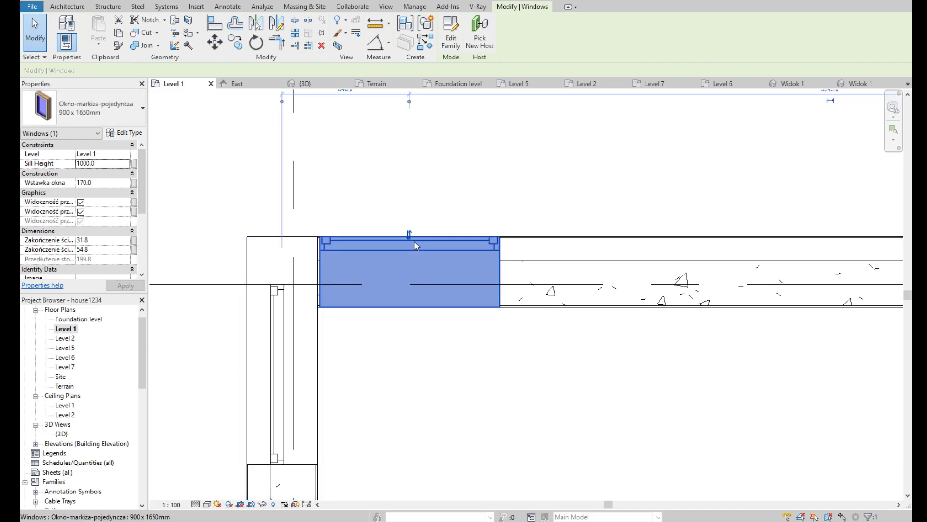
left_click(130, 110)
left_click(114, 206)
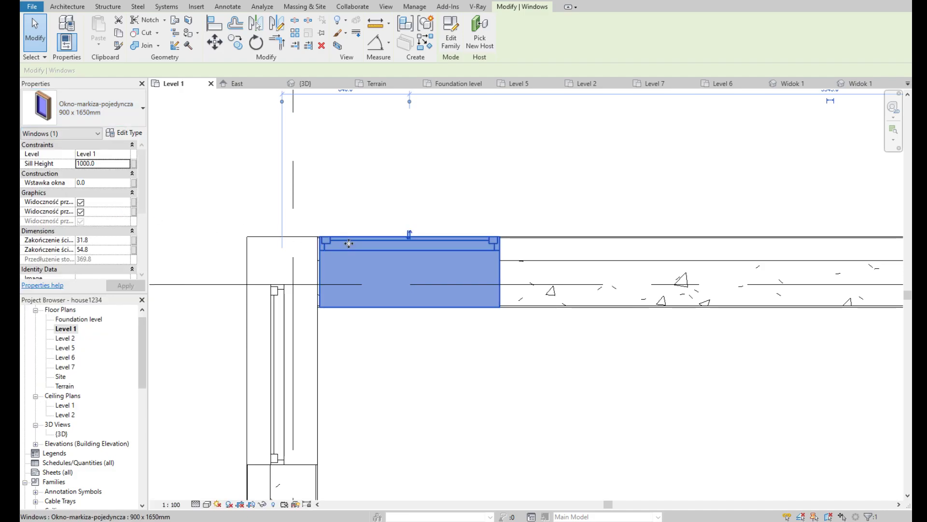
left_click(103, 183)
type("17")
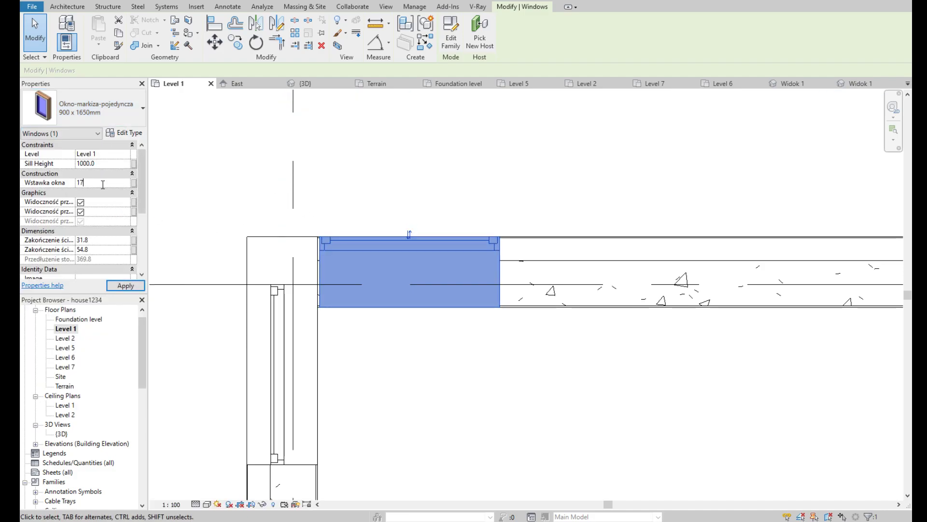
left_click(373, 338)
Step: Move the new window along the wall so its frame lines up with the corner
scroll(338, 269, "up", 3)
scroll(355, 250, "up", 1)
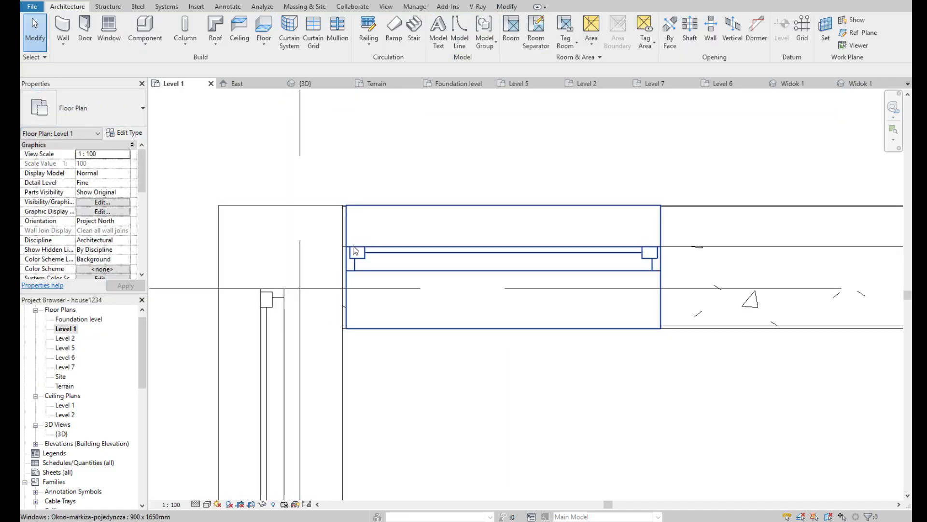
left_click(355, 251)
scroll(356, 248, "down", 2)
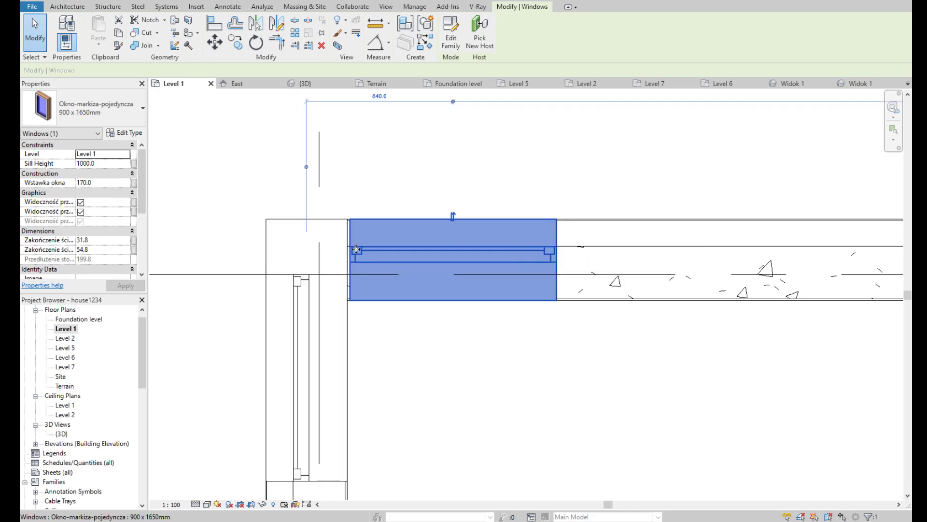
scroll(356, 249, "down", 1)
scroll(356, 249, "down", 1)
scroll(314, 213, "up", 2)
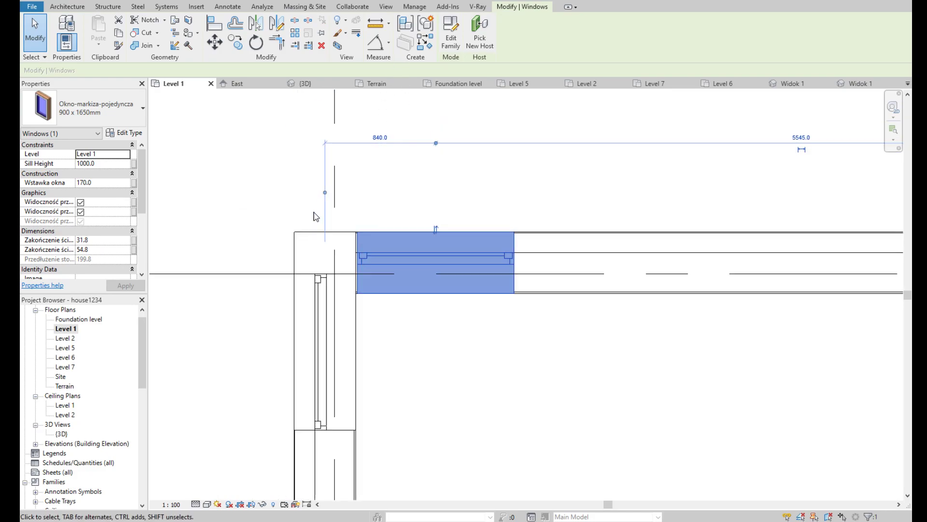
left_click(215, 42)
scroll(372, 268, "up", 2)
left_click(366, 263)
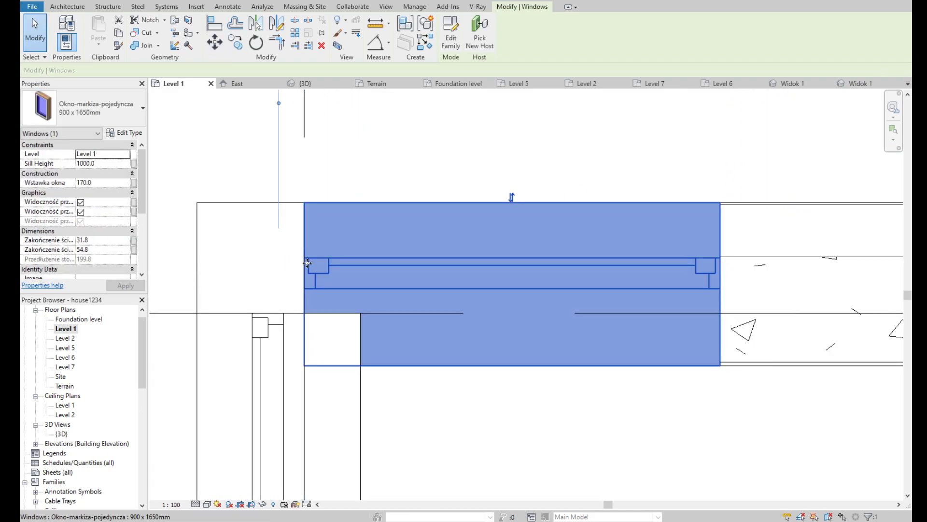
scroll(309, 266, "down", 3)
key("Escape")
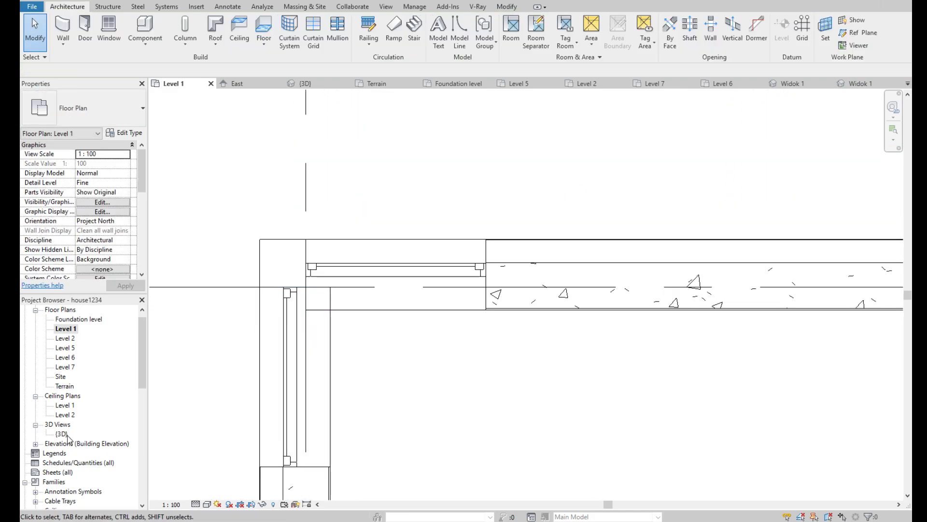
Step: Switch to the 3D view and orbit up to the roof corner by the windows
double_click(64, 434)
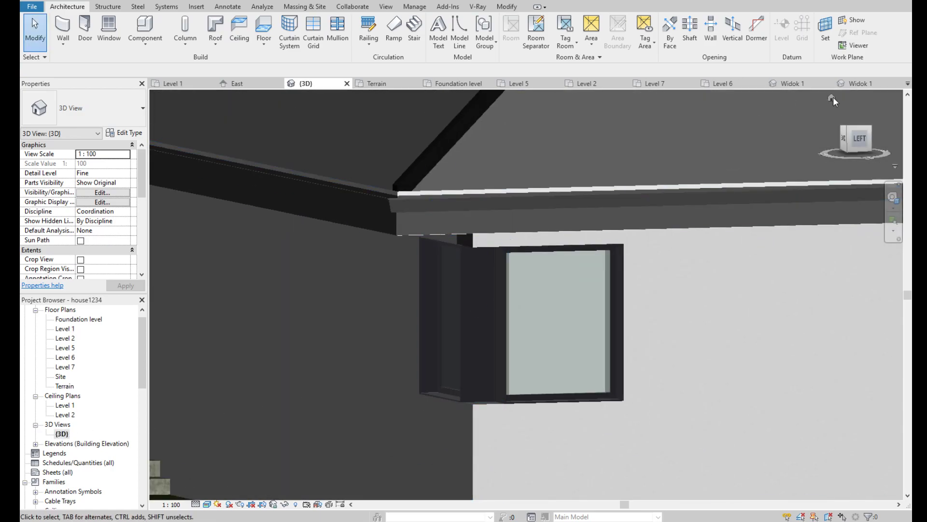
left_click(832, 98)
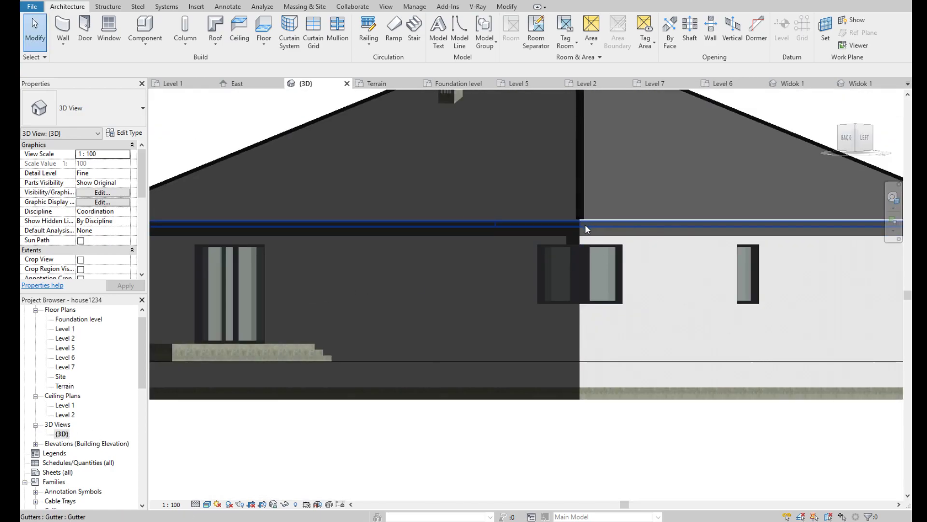
scroll(488, 282, "up", 5)
scroll(408, 254, "down", 4)
mouse_move(408, 254)
middle_mouse_down("shift")
mouse_move(883, 148)
mouse_move(724, 338)
middle_mouse_up("shift")
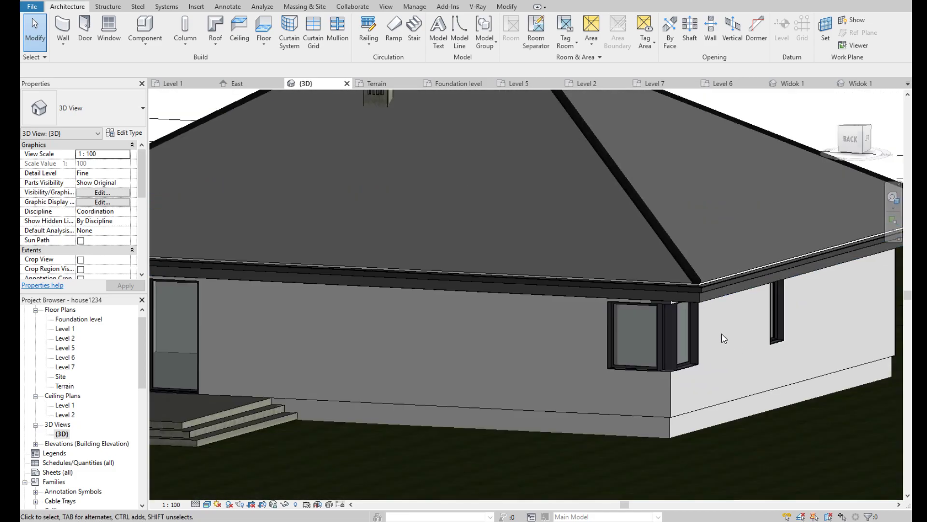
scroll(604, 291, "up", 4)
scroll(618, 274, "up", 3)
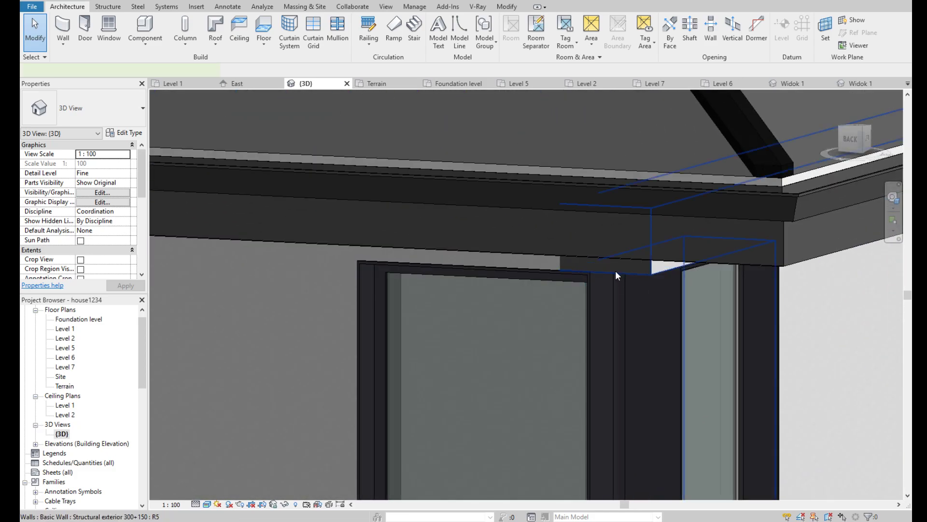
Step: Select the wall at the house corner and start editing its wall joins
left_click(615, 271)
scroll(615, 270, "down", 3)
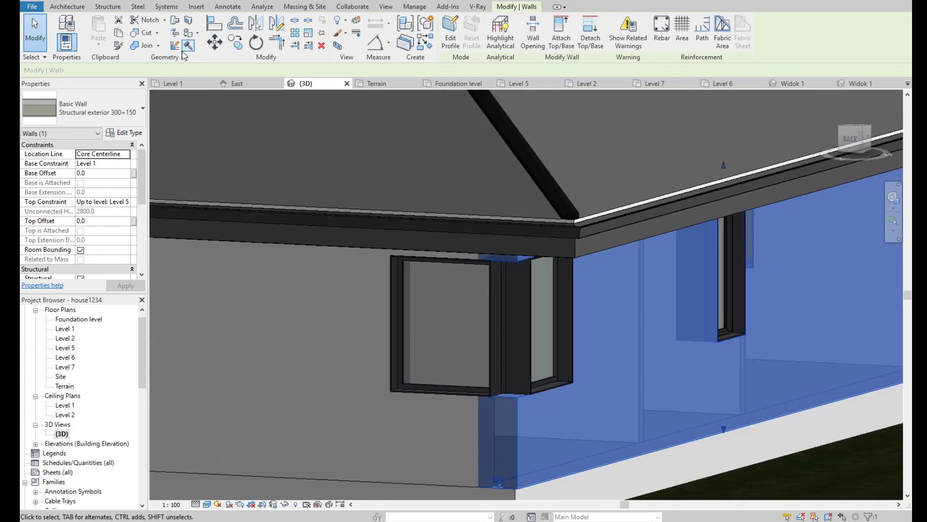
key("Escape")
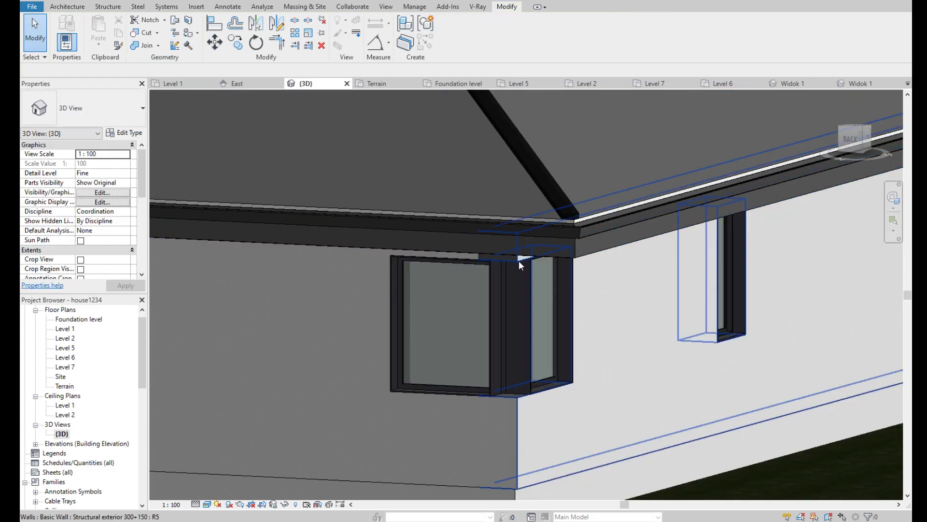
left_click(519, 260)
left_click(175, 44)
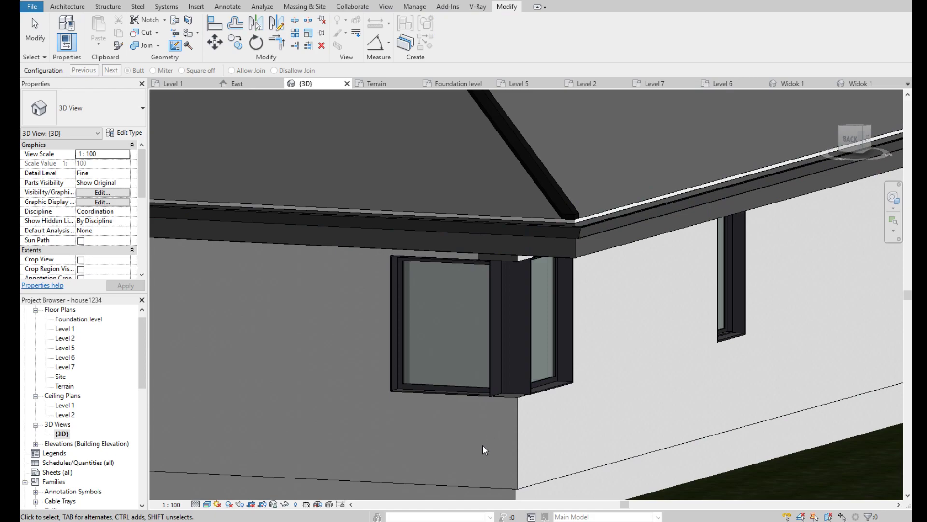
Step: Set the corner wall join to Miter and unjoin the walls when the error appears
left_click(522, 474)
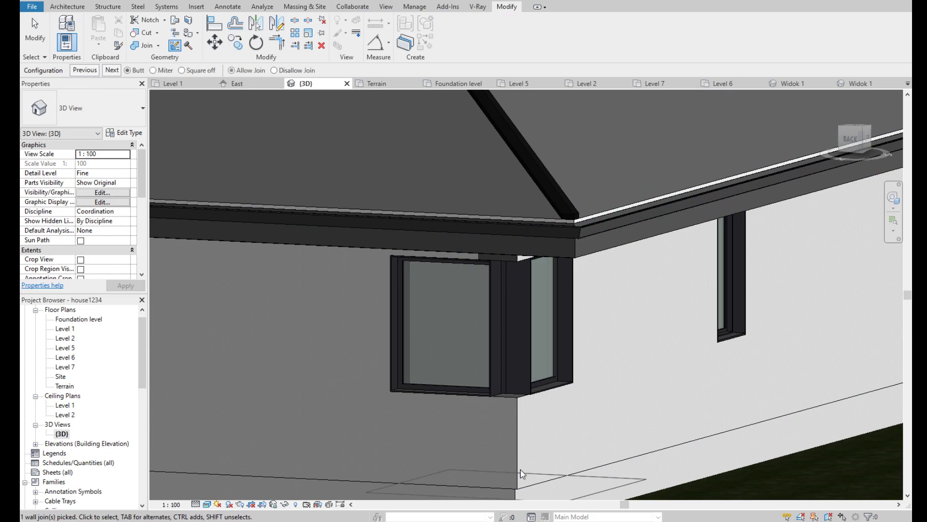
left_click(153, 71)
left_click(751, 511)
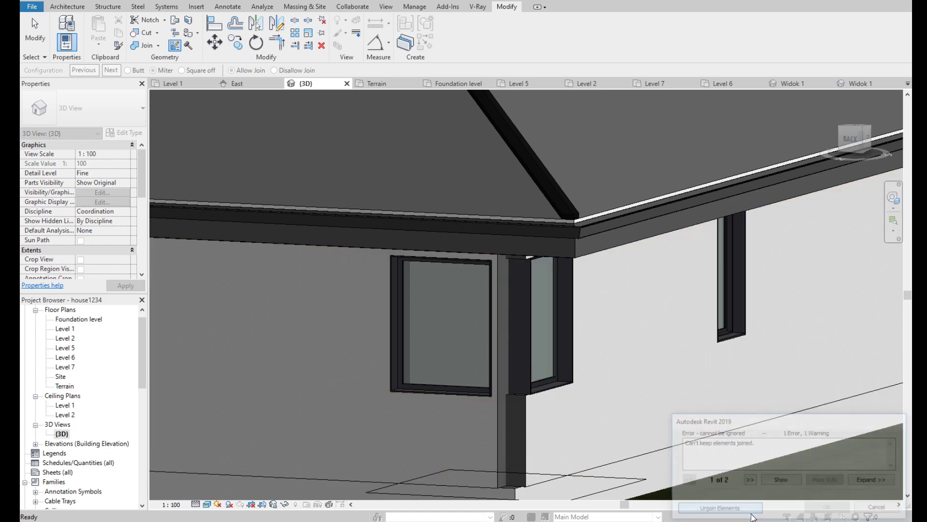
key("Escape")
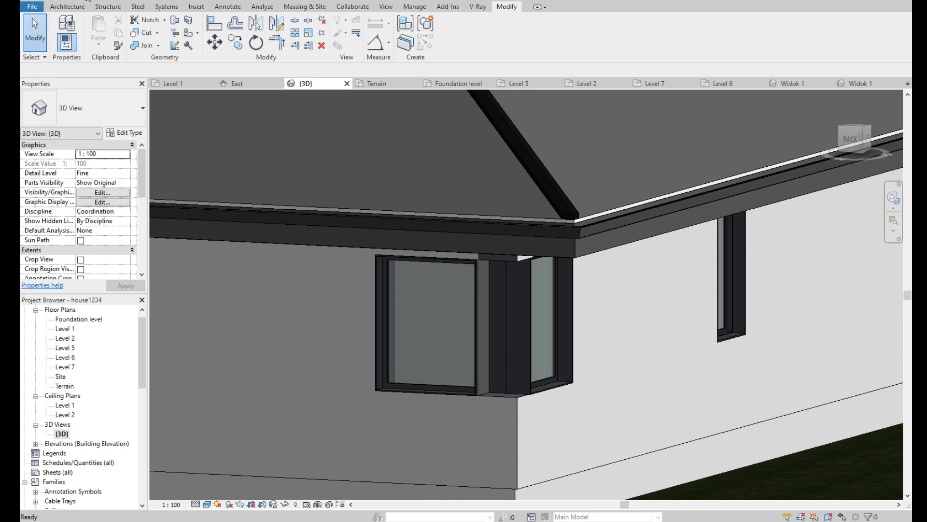
Step: Turn the 3D view to the ViewCube's back face to see the wall straight on
left_click(853, 139)
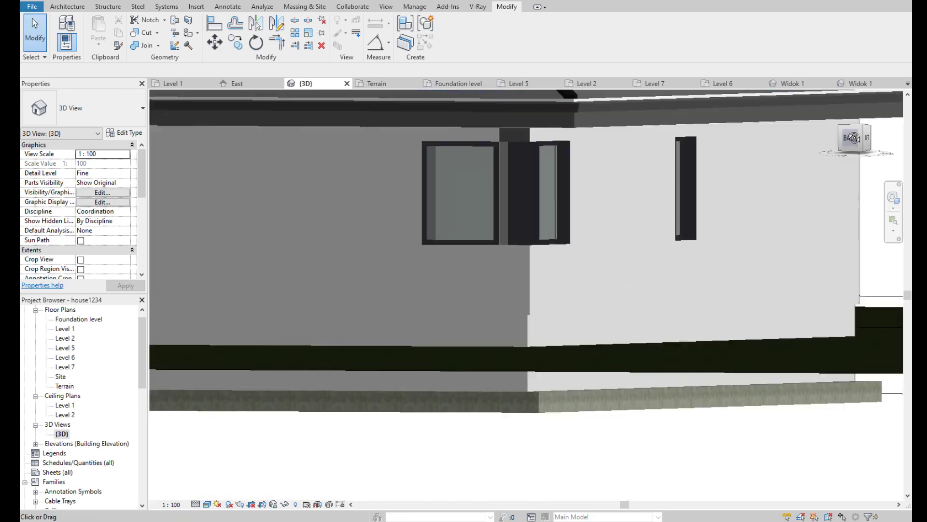
scroll(526, 165, "up", 4)
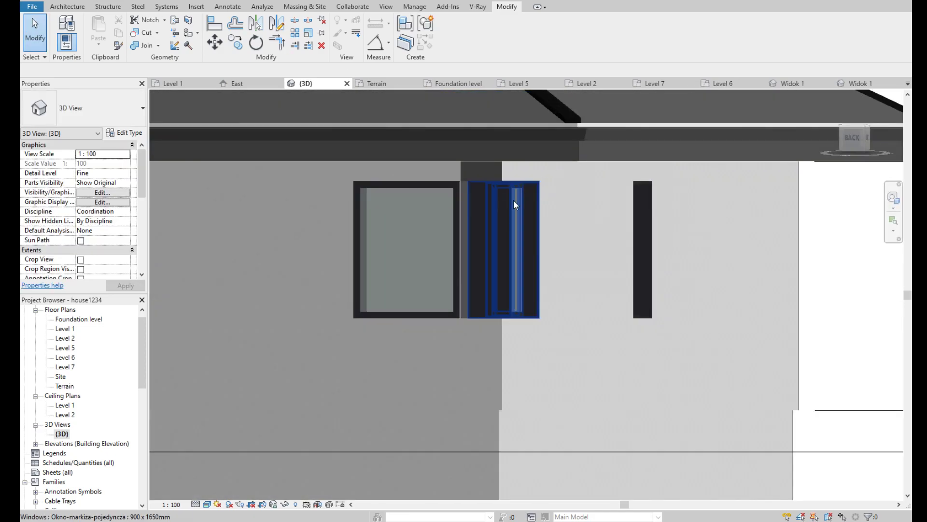
left_click(503, 172)
key("Escape")
scroll(502, 172, "up", 4)
scroll(449, 187, "down", 4)
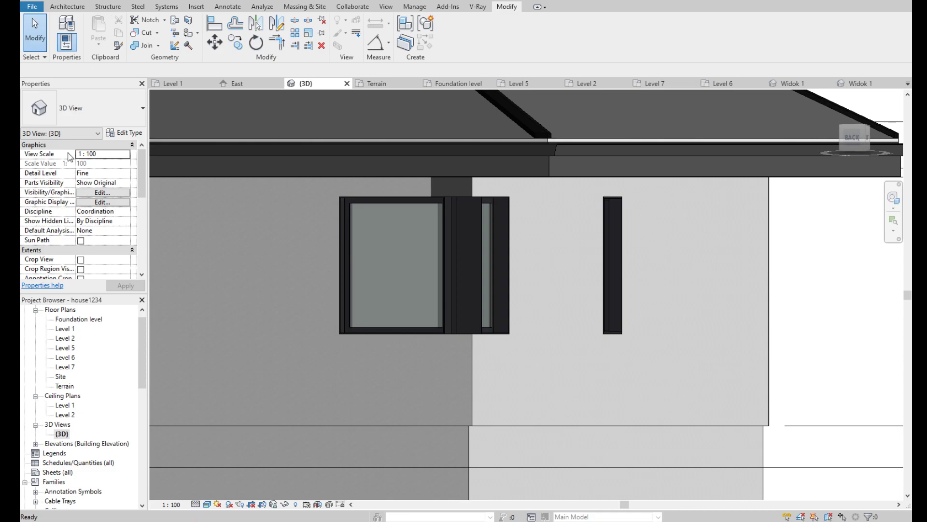
Step: Glance at Level 1, then return to 3D and zoom in on the corner window from the wall side
double_click(68, 330)
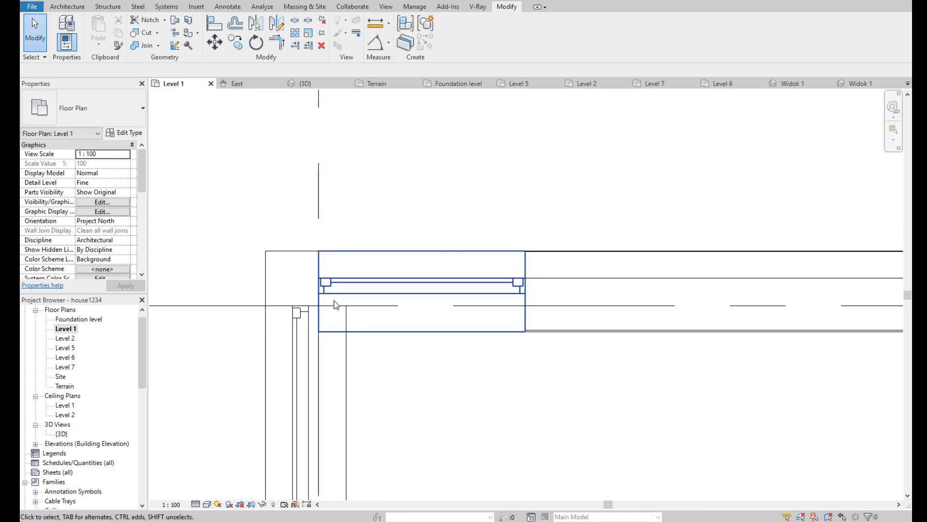
scroll(304, 303, "down", 2)
scroll(314, 303, "down", 2)
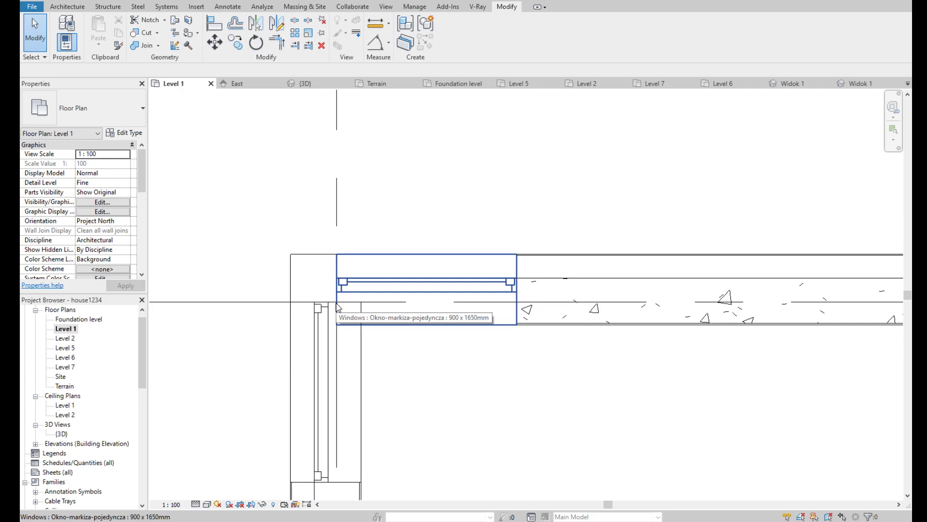
double_click(61, 434)
left_click(849, 142)
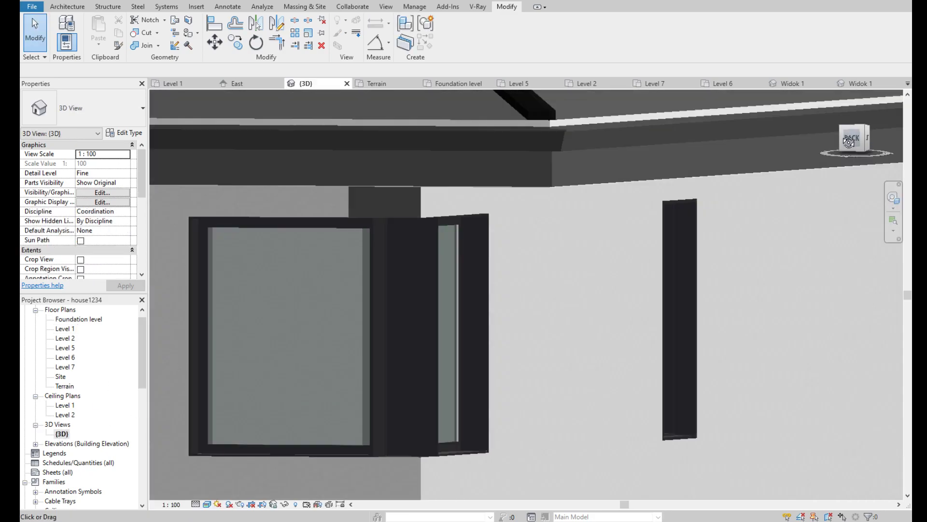
scroll(260, 449, "up", 5)
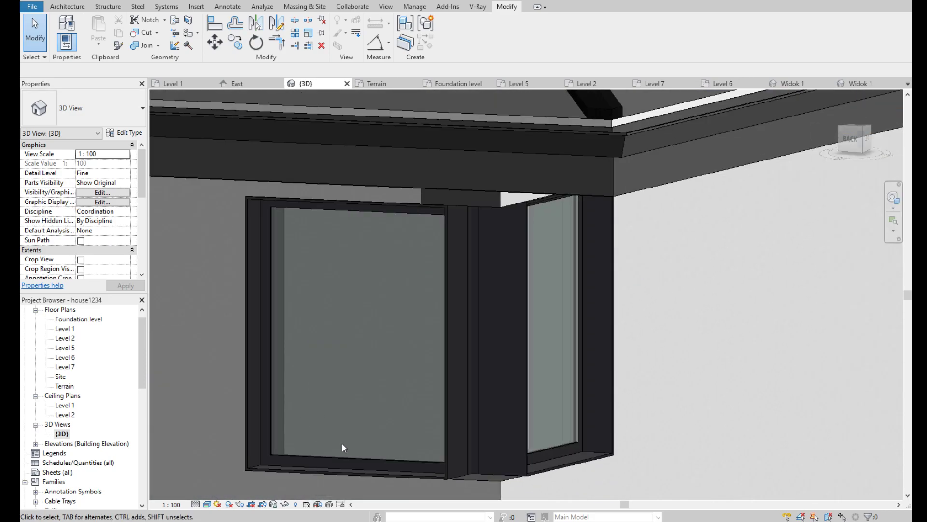
scroll(419, 432, "up", 3)
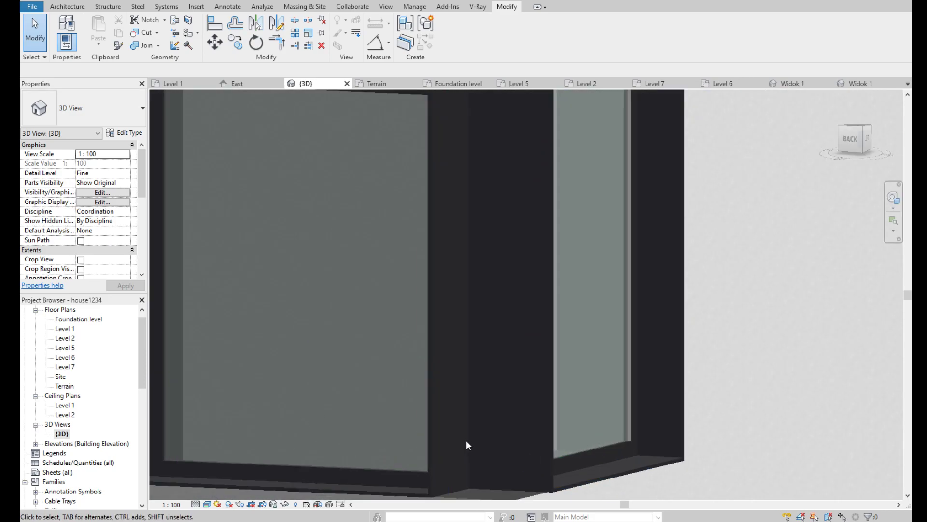
Step: Open the Okno-markiza-pojedyncza window family and inspect the frame sweep at its top corner
double_click(430, 436)
scroll(613, 203, "up", 3)
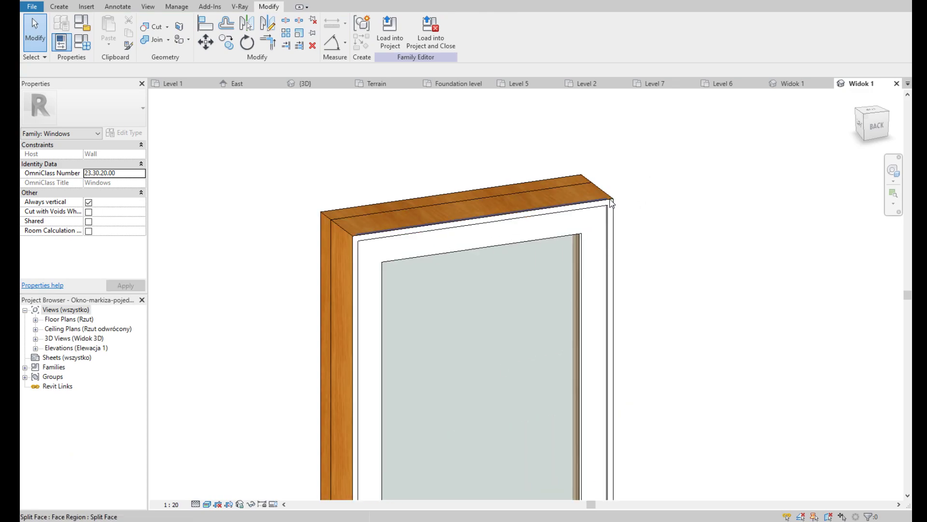
left_click(613, 203)
left_click(605, 186)
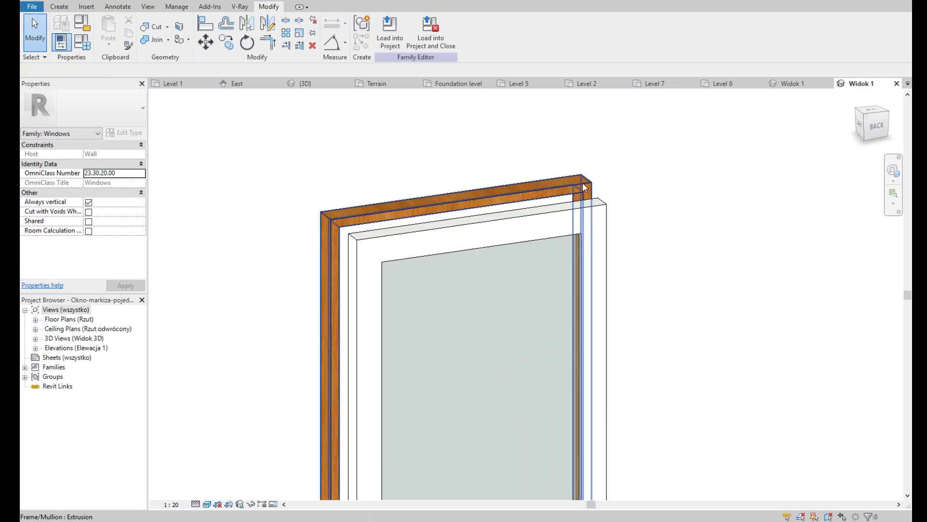
scroll(524, 133, "down", 3)
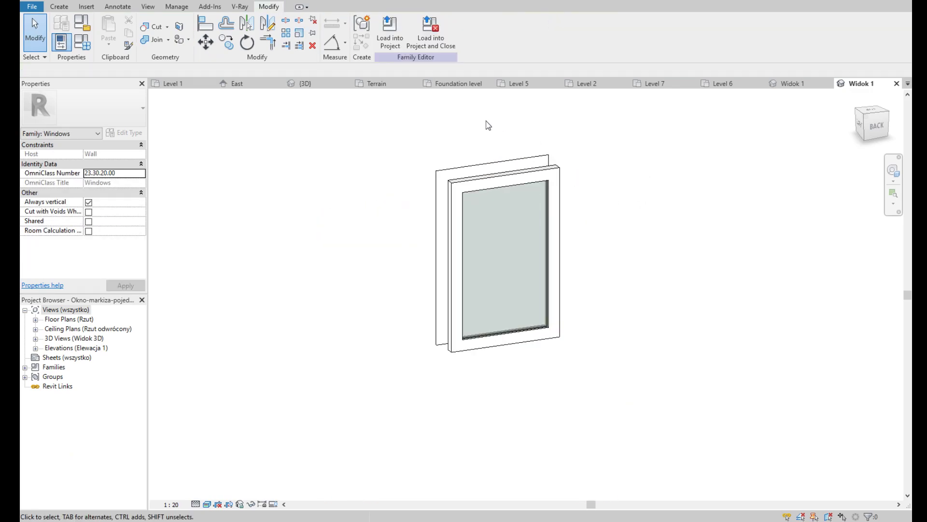
Step: Load the window family into house1234.rvt, overwriting the existing version
left_click(390, 31)
left_click(642, 348)
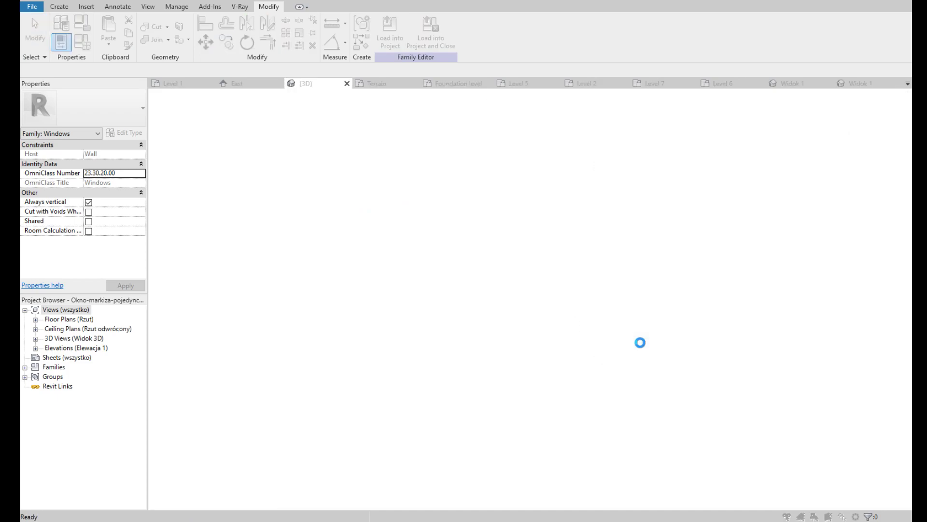
left_click(462, 236)
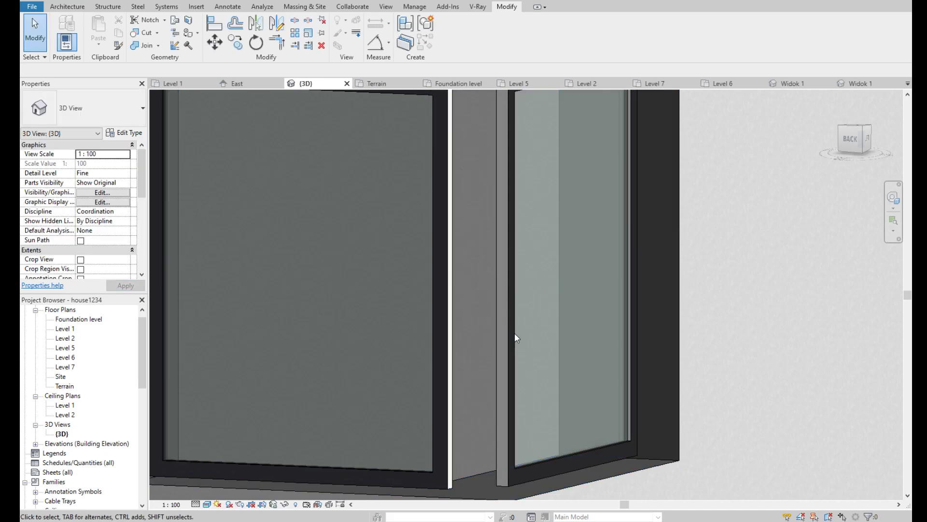
Step: Zoom around the corner windows, turn to the back-left ViewCube edge, and zoom out to the whole house
scroll(541, 363, "down", 5)
scroll(537, 357, "up", 1)
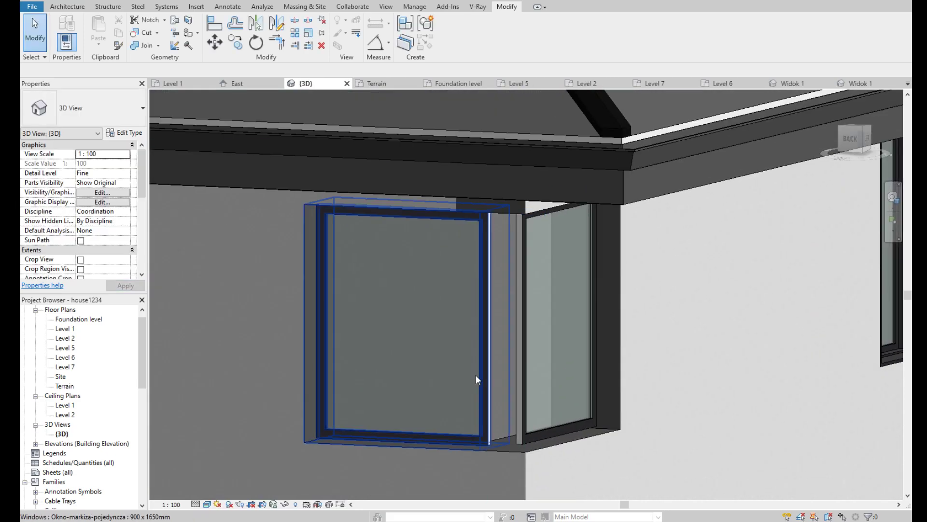
scroll(459, 396, "down", 1)
scroll(507, 430, "up", 2)
scroll(507, 432, "up", 1)
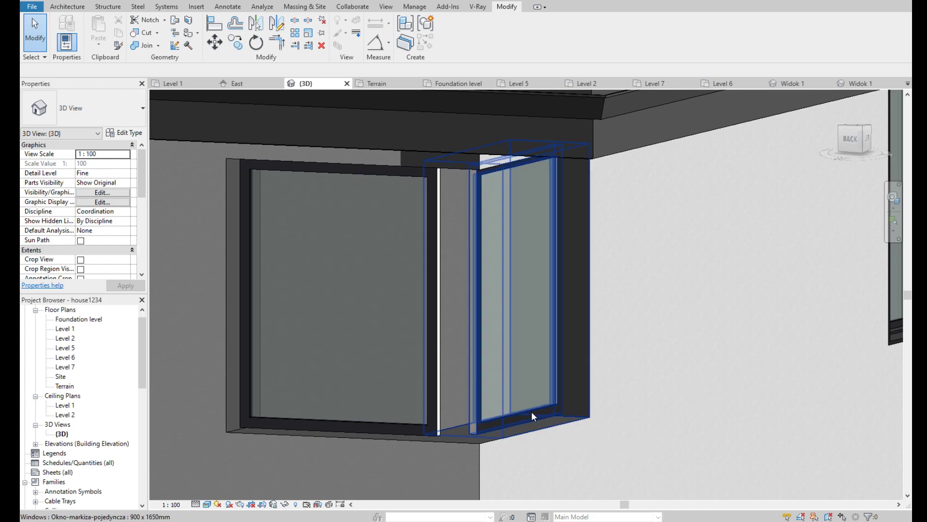
scroll(531, 411, "down", 3)
left_click(851, 141)
scroll(526, 271, "down", 2)
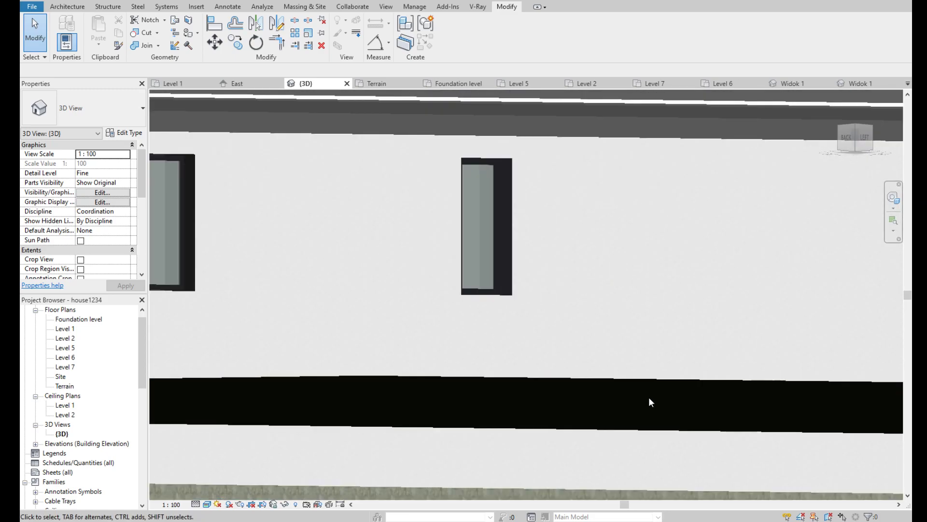
scroll(354, 268, "up", 2)
scroll(370, 369, "up", 1)
scroll(403, 326, "down", 1)
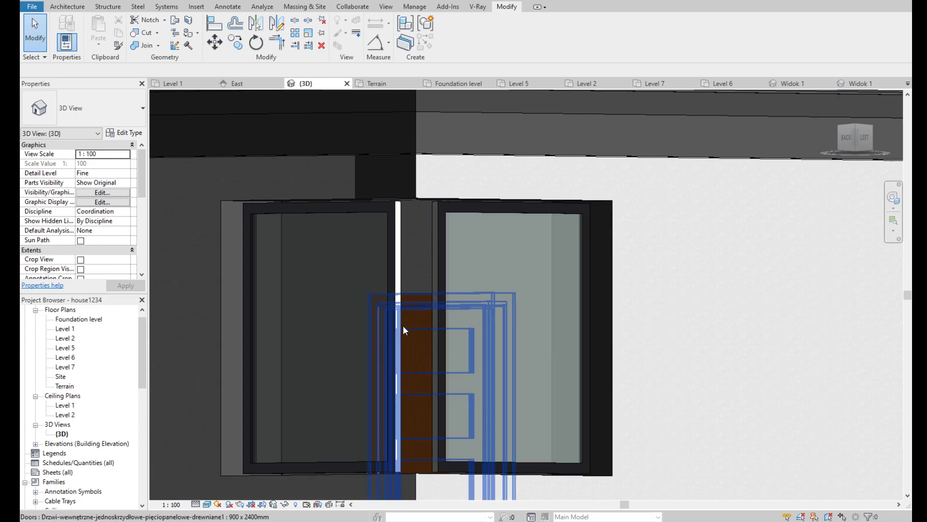
scroll(448, 330, "up", 1)
scroll(424, 312, "down", 2)
scroll(424, 312, "up", 2)
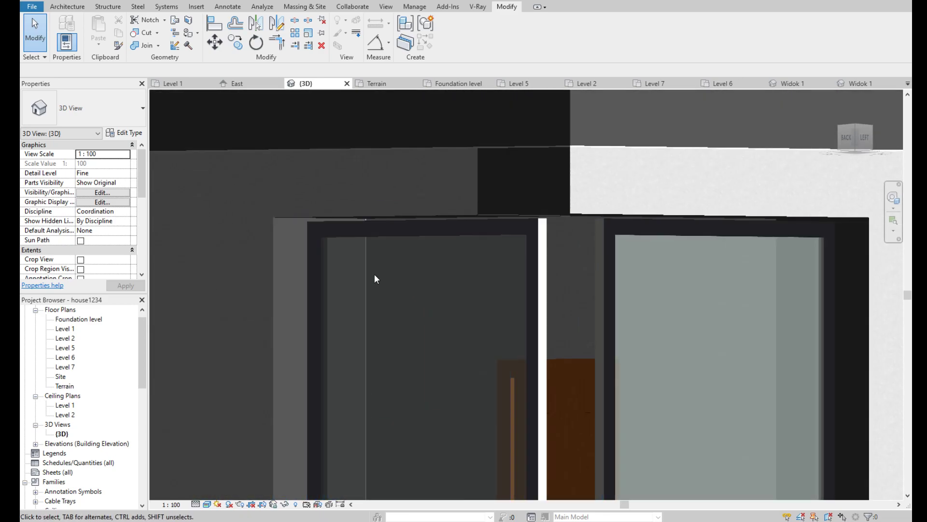
scroll(392, 271, "down", 2)
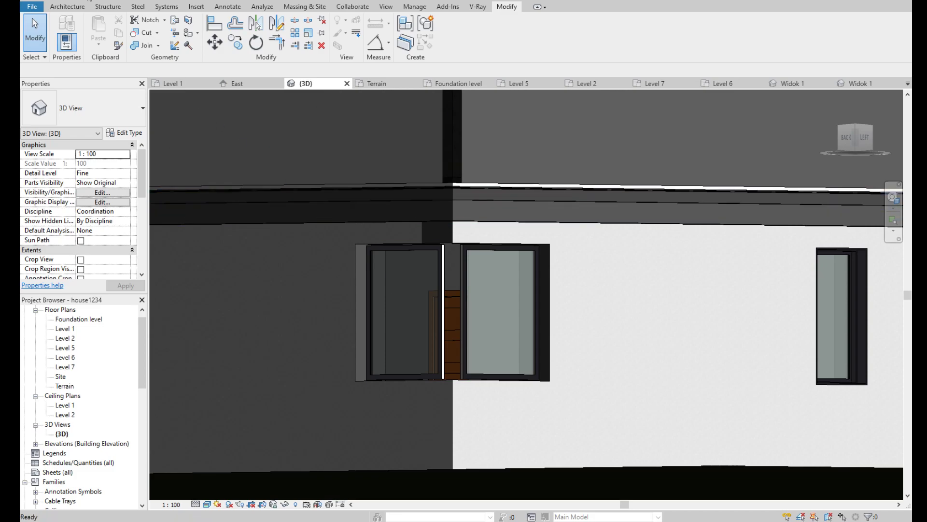
scroll(526, 280, "up", 3)
scroll(442, 387, "down", 3)
scroll(295, 340, "up", 3)
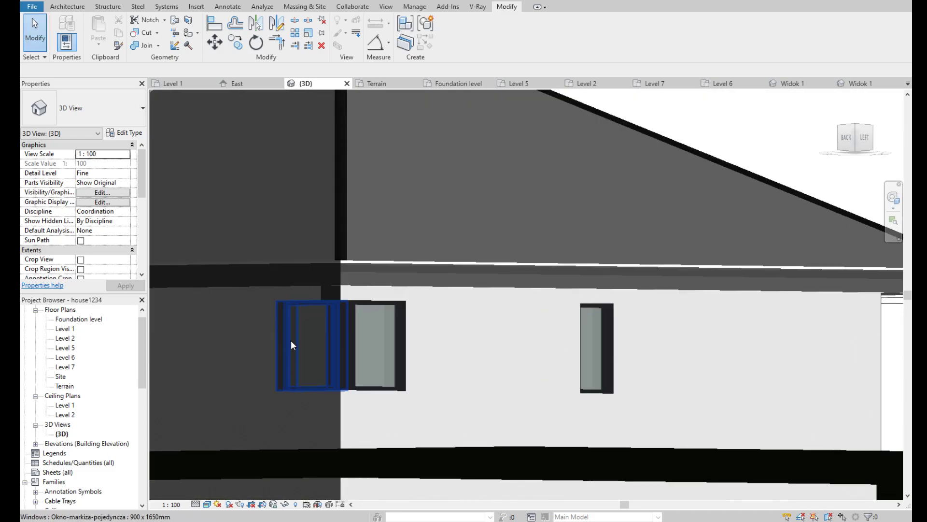
scroll(335, 333, "up", 1)
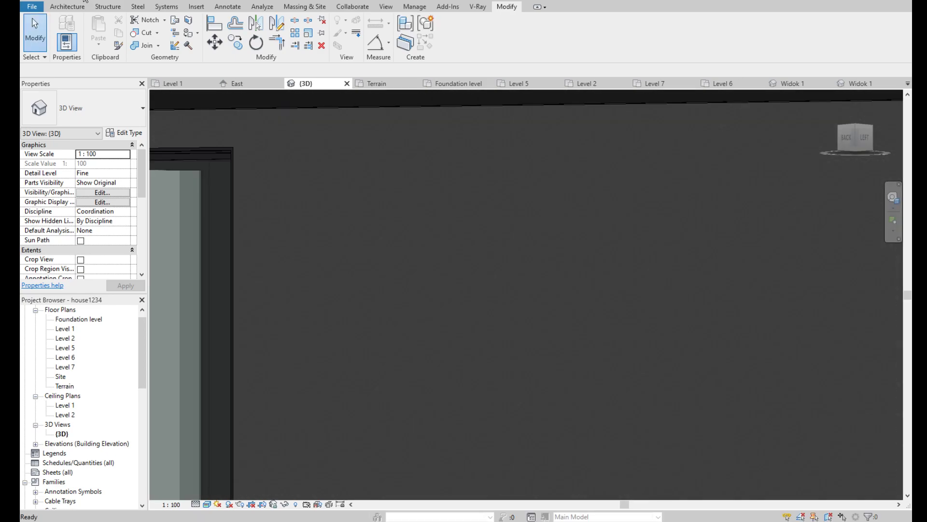
scroll(527, 294, "down", 3)
scroll(448, 370, "down", 3)
Step: Zoom in on the eave corner where the two windows meet in 3D
scroll(470, 324, "up", 2)
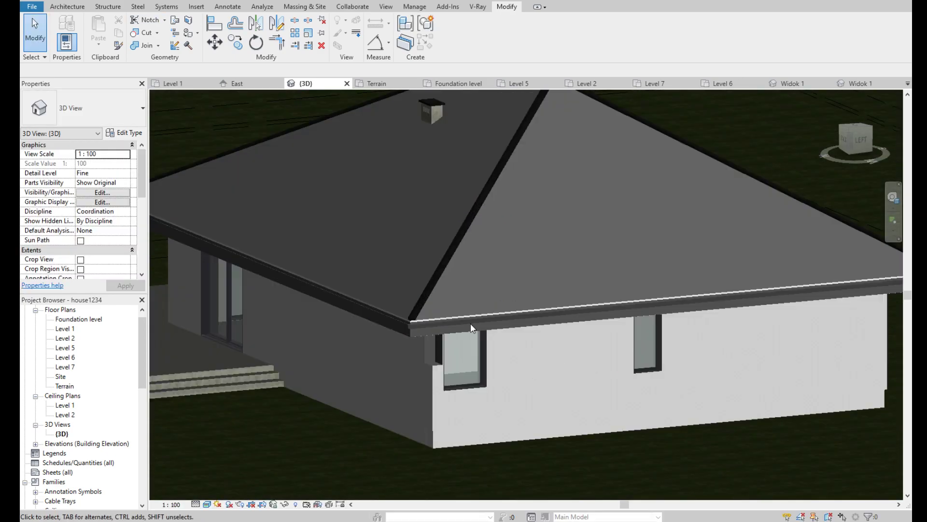
scroll(435, 338, "up", 2)
scroll(435, 338, "up", 2)
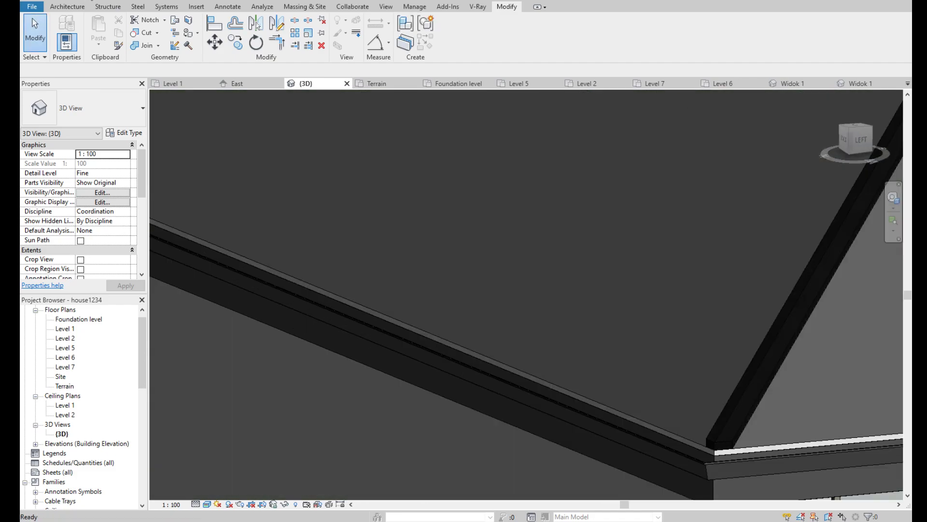
scroll(300, 337, "down", 4)
scroll(444, 410, "down", 2)
scroll(444, 409, "up", 3)
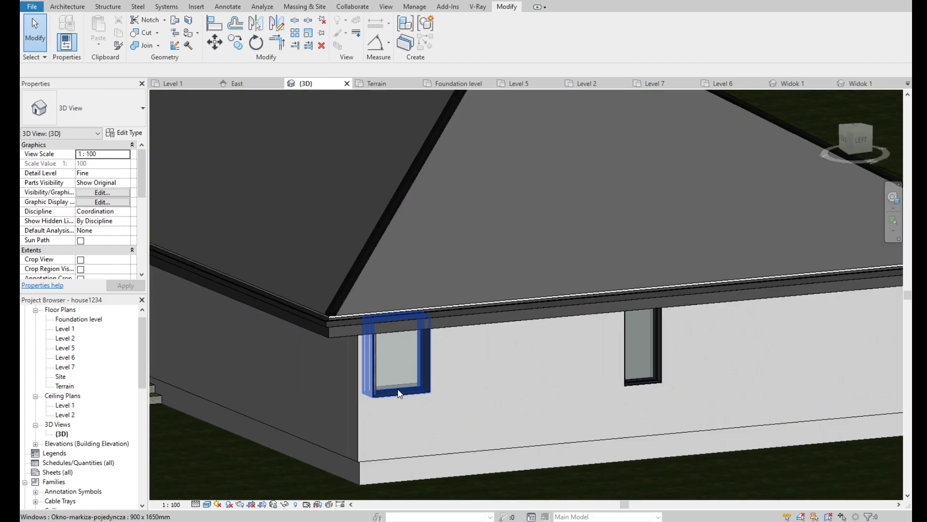
scroll(329, 398, "up", 2)
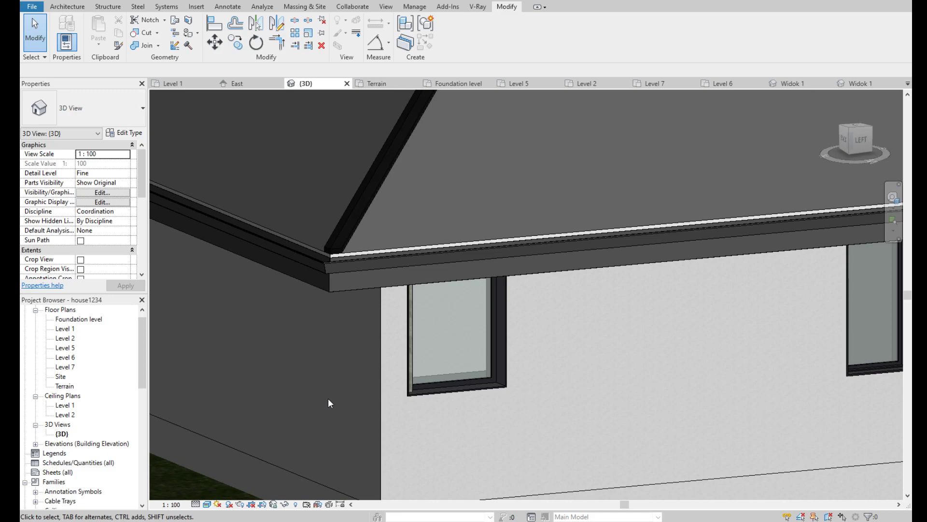
scroll(386, 382, "up", 3)
scroll(408, 385, "up", 2)
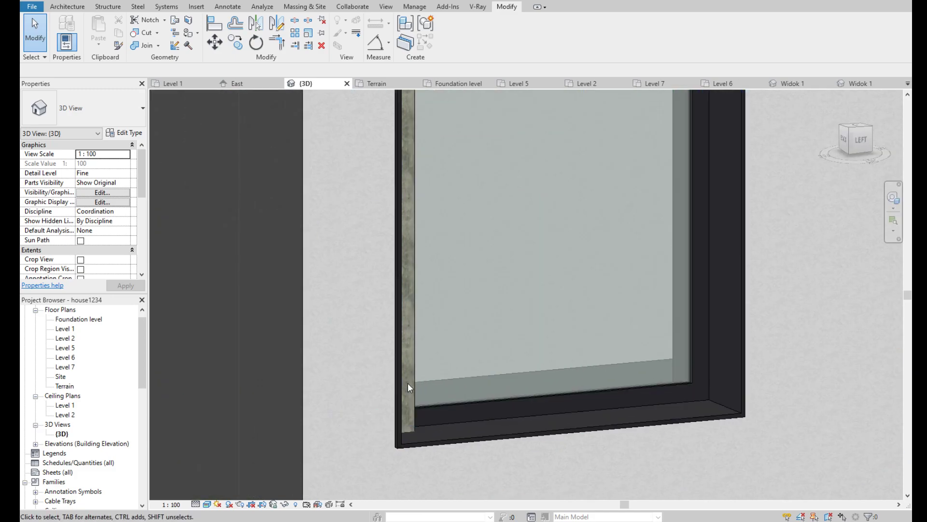
scroll(386, 323, "down", 3)
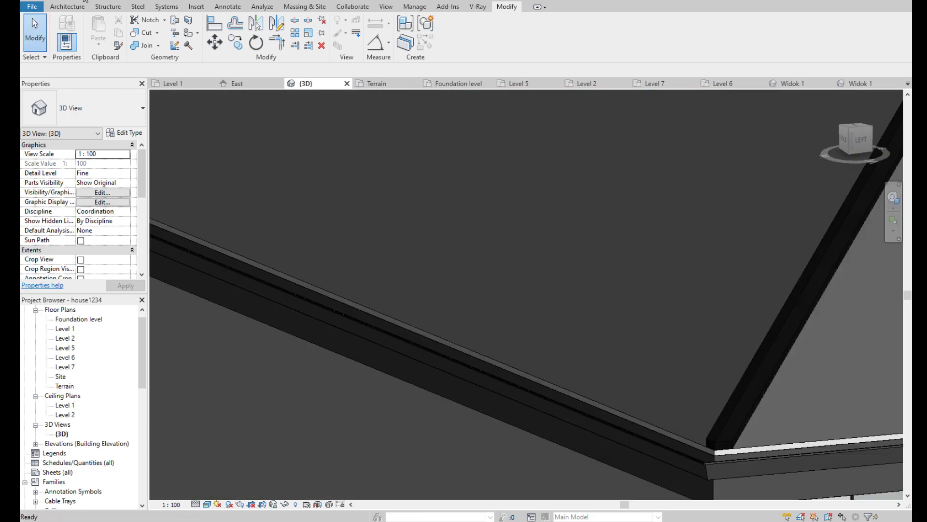
scroll(387, 323, "down", 2)
scroll(486, 370, "down", 5)
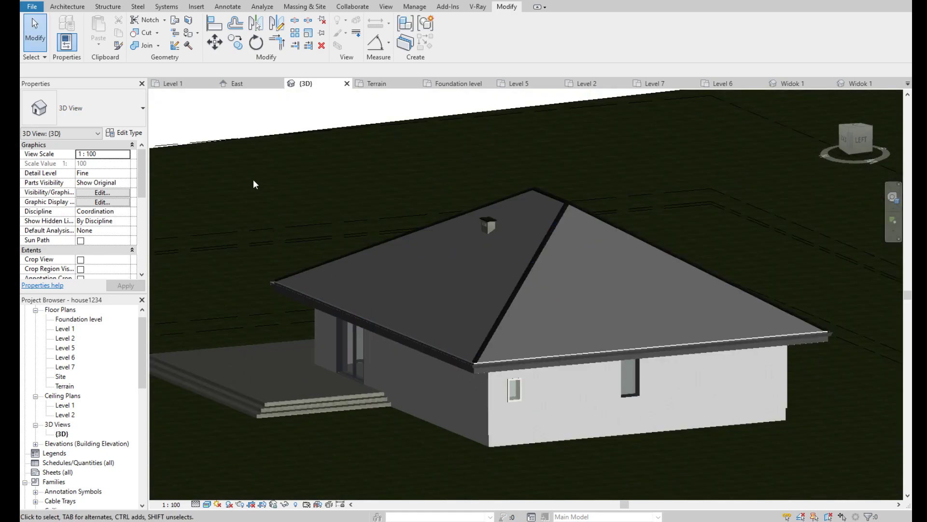
scroll(386, 358, "up", 5)
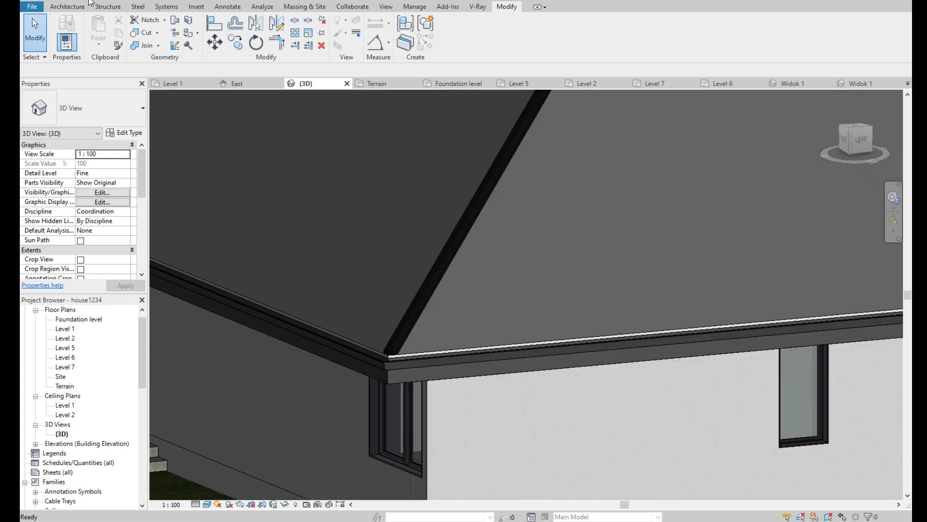
Step: Undo the last three window edits and return to the Level 1 floor plan
key("ctrl+z")
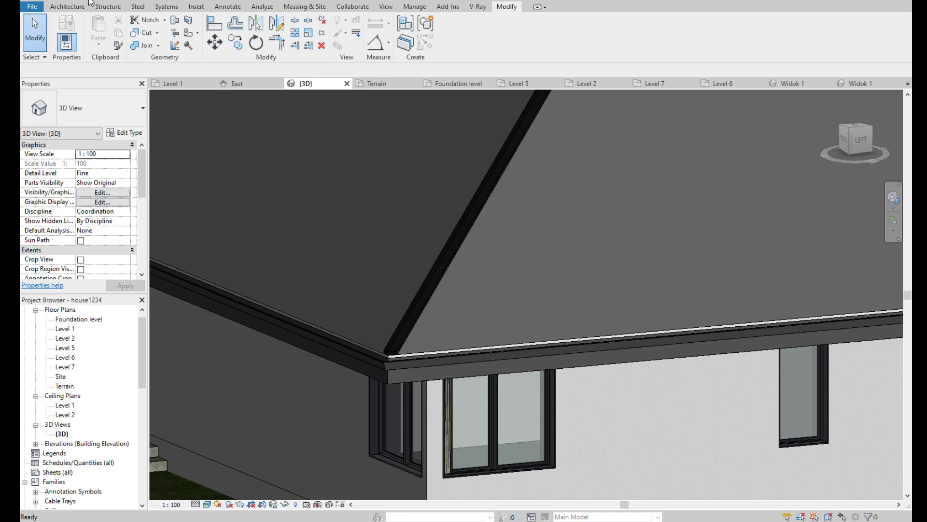
key("ctrl+z")
key("ctrl+z")
key("ctrl+z")
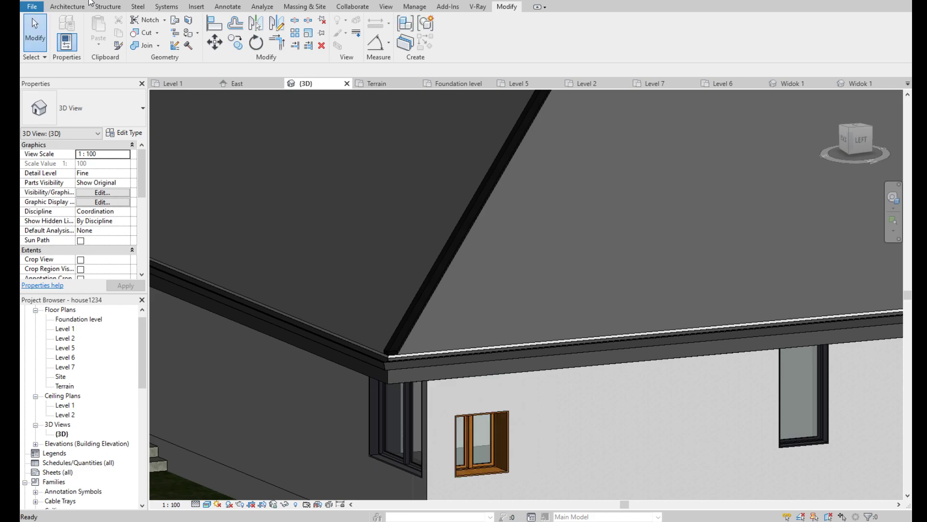
key("ctrl+z")
key("ctrl+z")
key("ctrl+z")
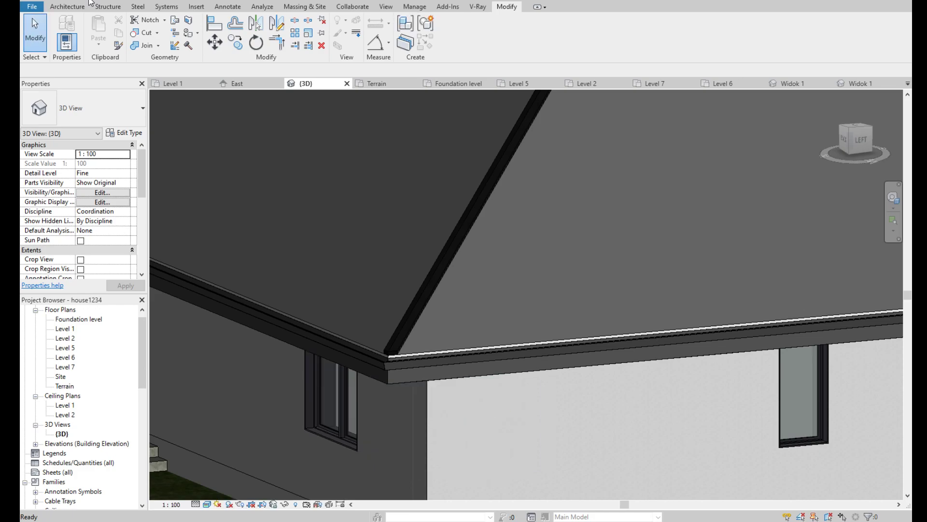
double_click(65, 329)
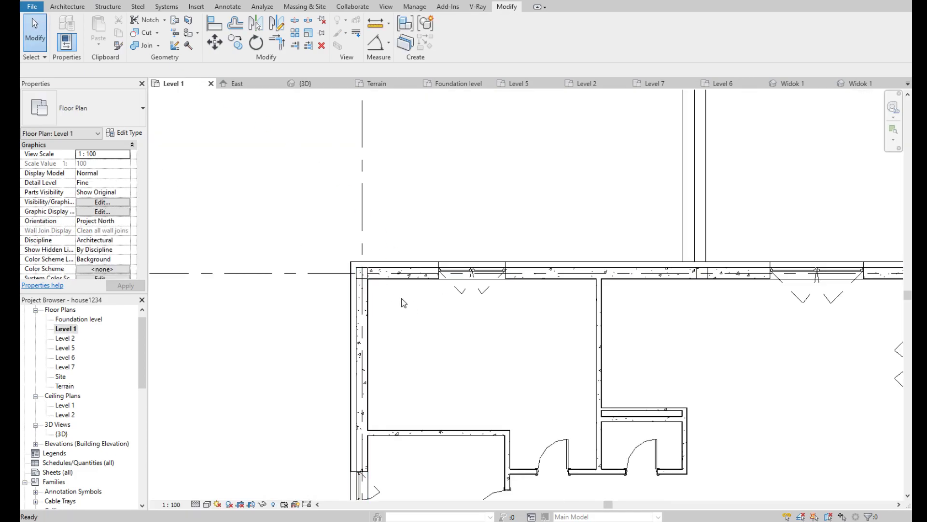
Step: Zoom the Level 1 plan to the 900 x 1650mm window near the top-wall corner
scroll(256, 310, "down", 3)
scroll(395, 298, "up", 3)
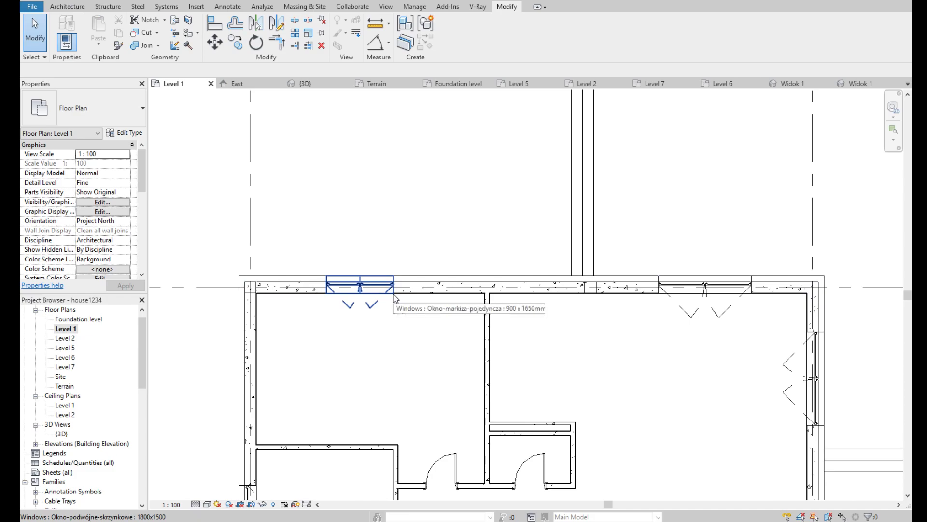